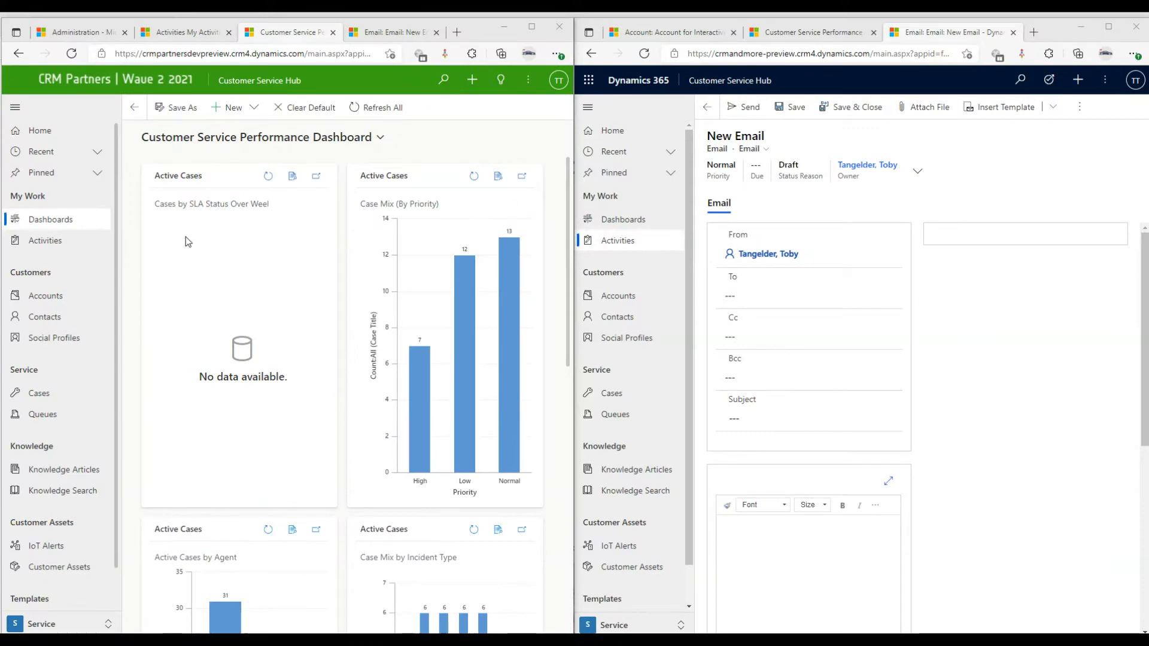
Step: Open the Accounts list in the CRM Partners Wave 2 2021 environment and start a new account record
{"action": "double_click", "coordinate": [45, 296]}
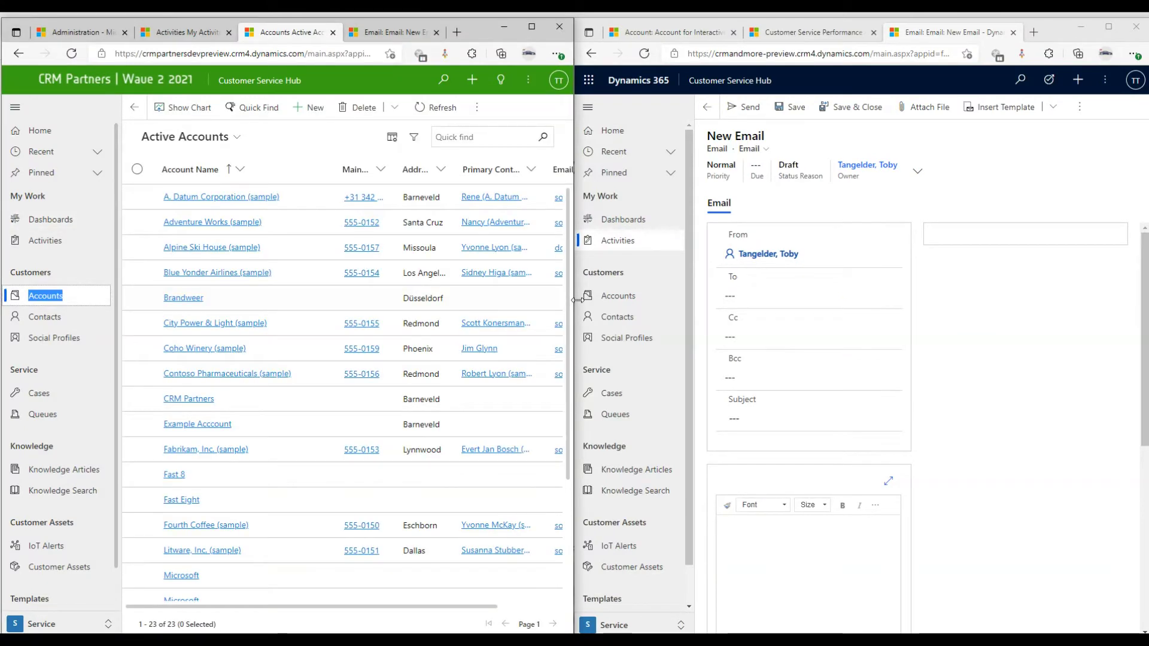
{"action": "left_click", "coordinate": [240, 223]}
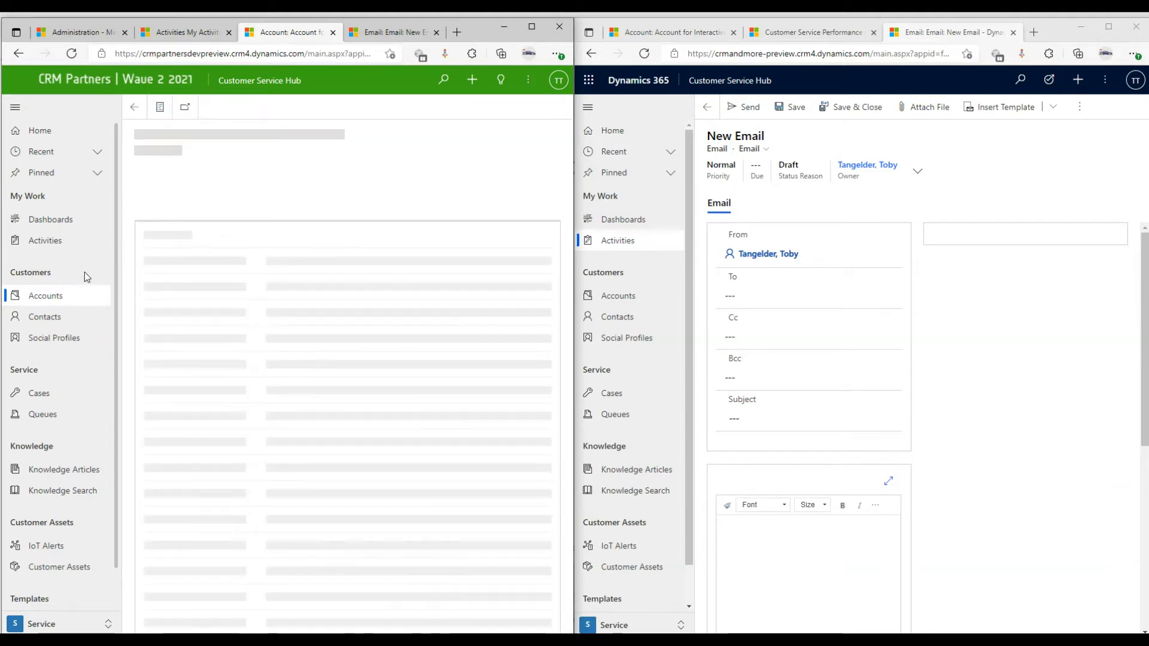
{"action": "left_click", "coordinate": [100, 296]}
{"action": "left_click", "coordinate": [311, 109]}
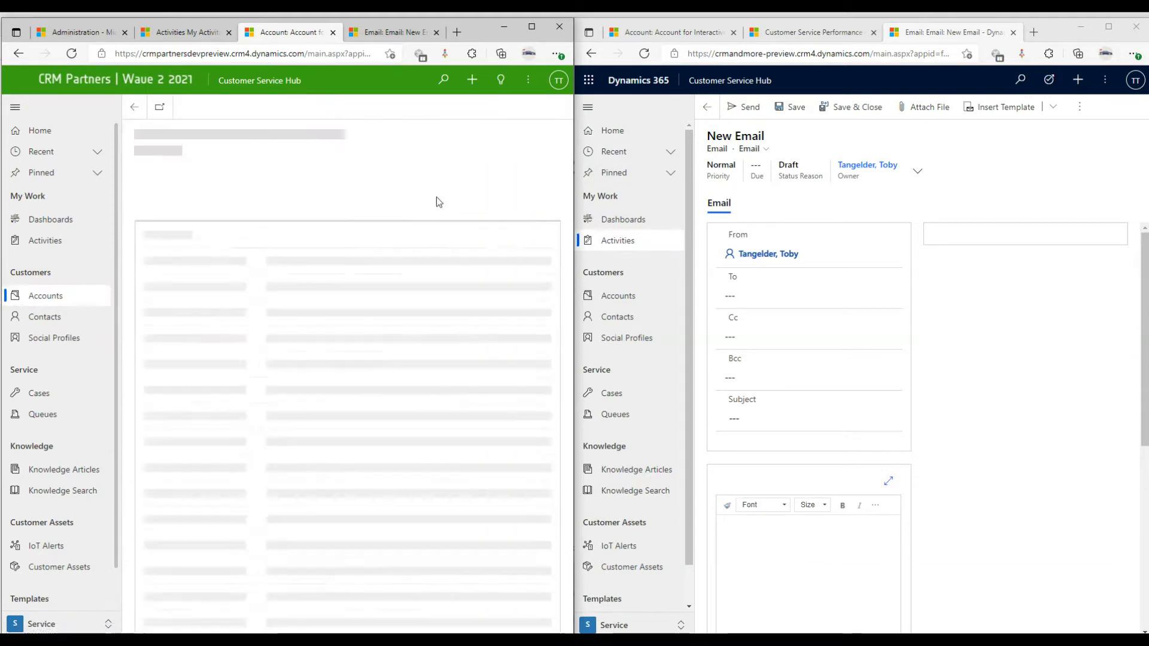
Step: In the Dynamics 365 environment, go to Accounts, discarding the unsaved email, and start a new account record
{"action": "left_click", "coordinate": [632, 295]}
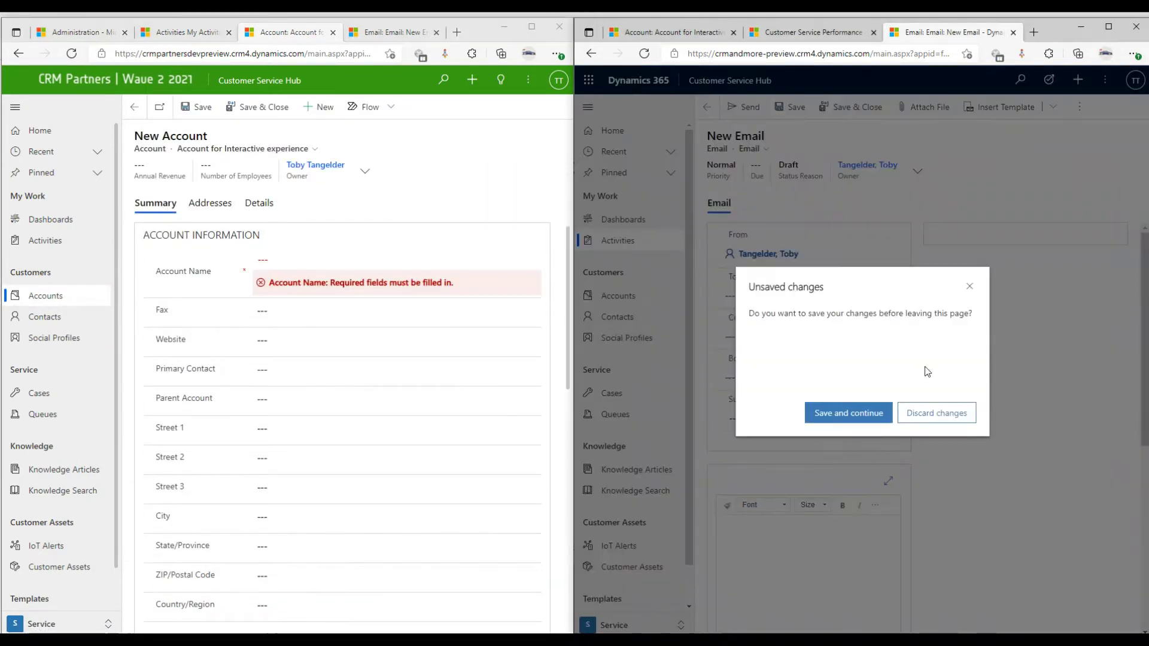
{"action": "left_click", "coordinate": [938, 415]}
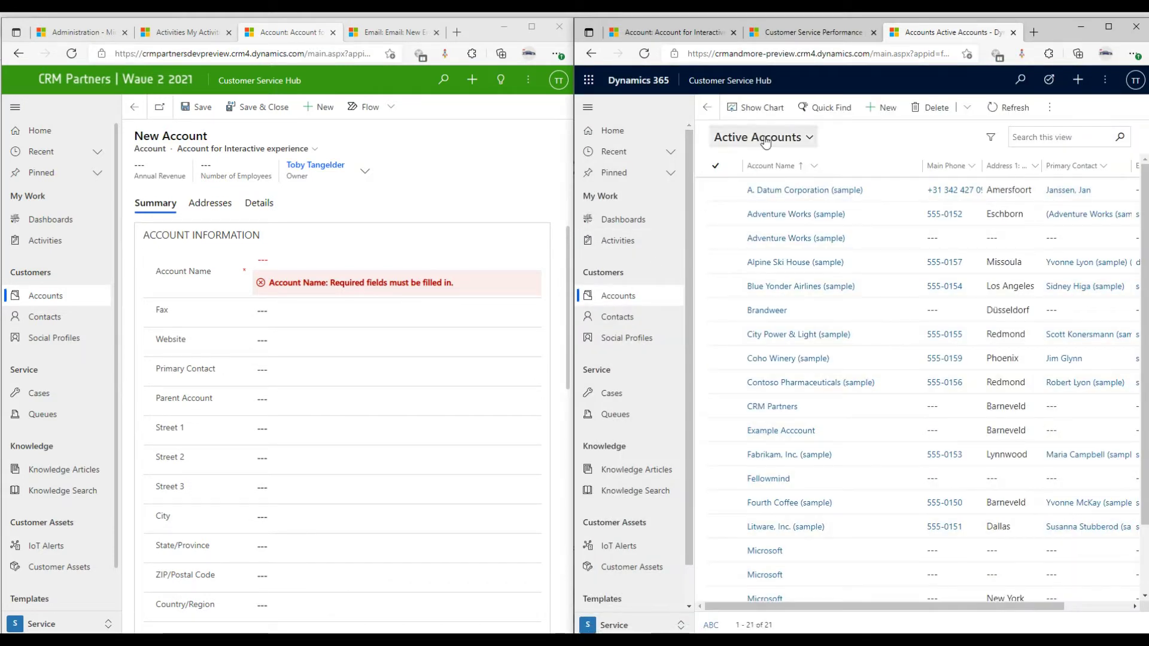
{"action": "left_click", "coordinate": [882, 107]}
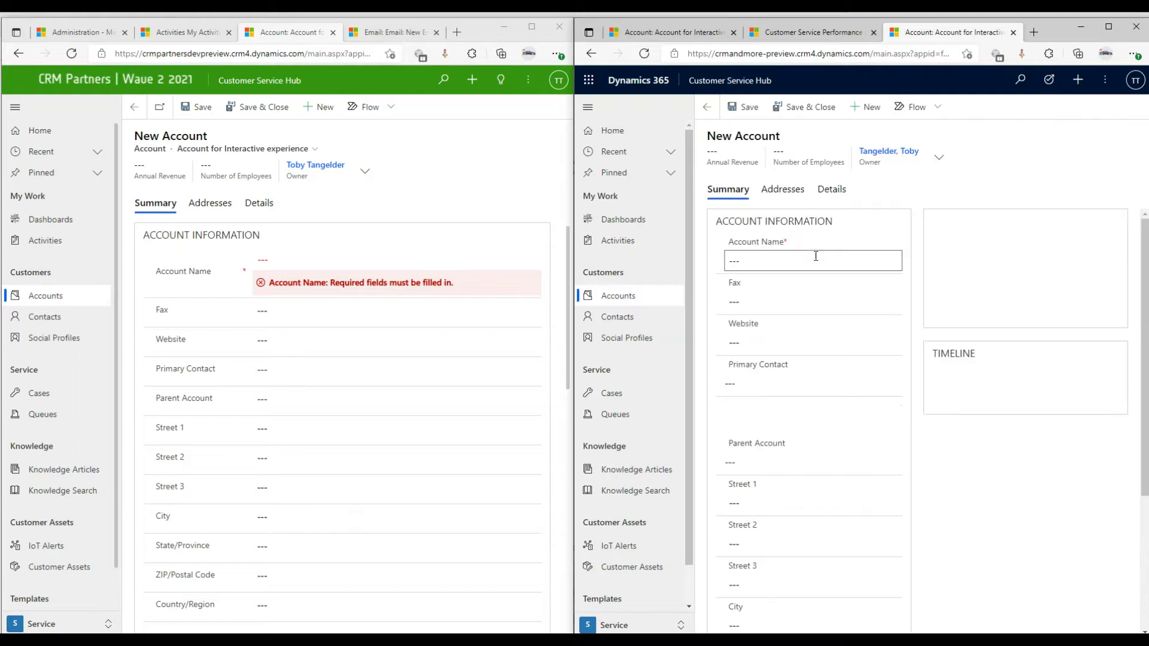
Step: Search the Parent Account lookup for "microsoft" and try its My Active Accounts and Active Accounts views
{"action": "left_click", "coordinate": [758, 461]}
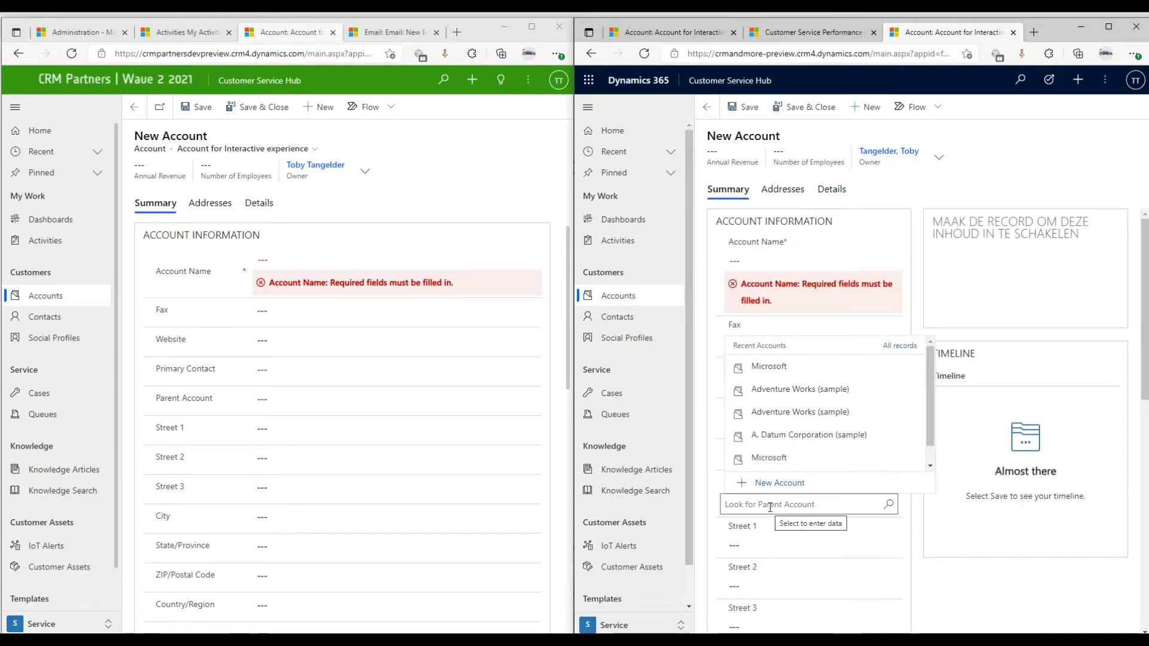
{"action": "type", "text": "microsoft"}
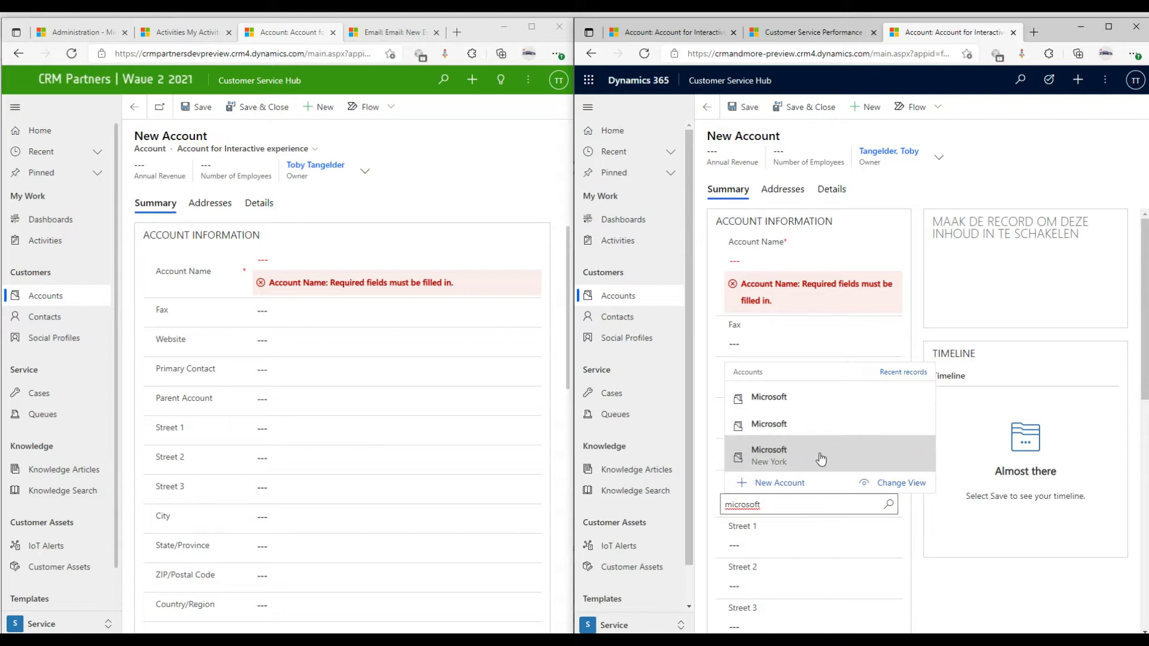
{"action": "left_click", "coordinate": [902, 486]}
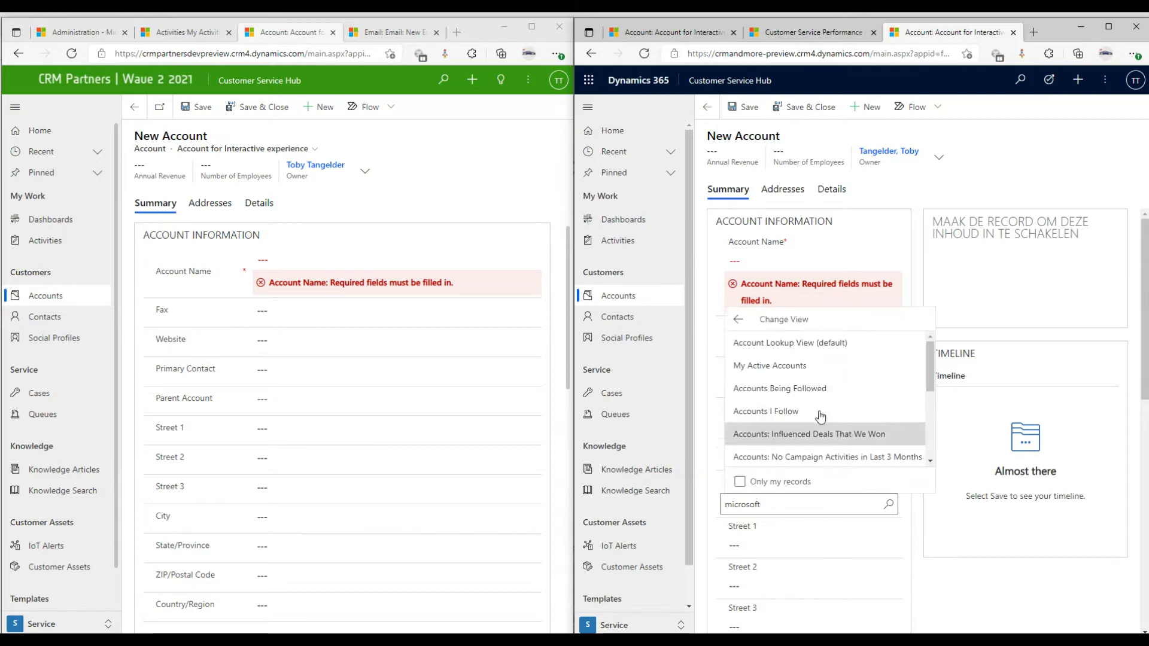
{"action": "left_click", "coordinate": [800, 367]}
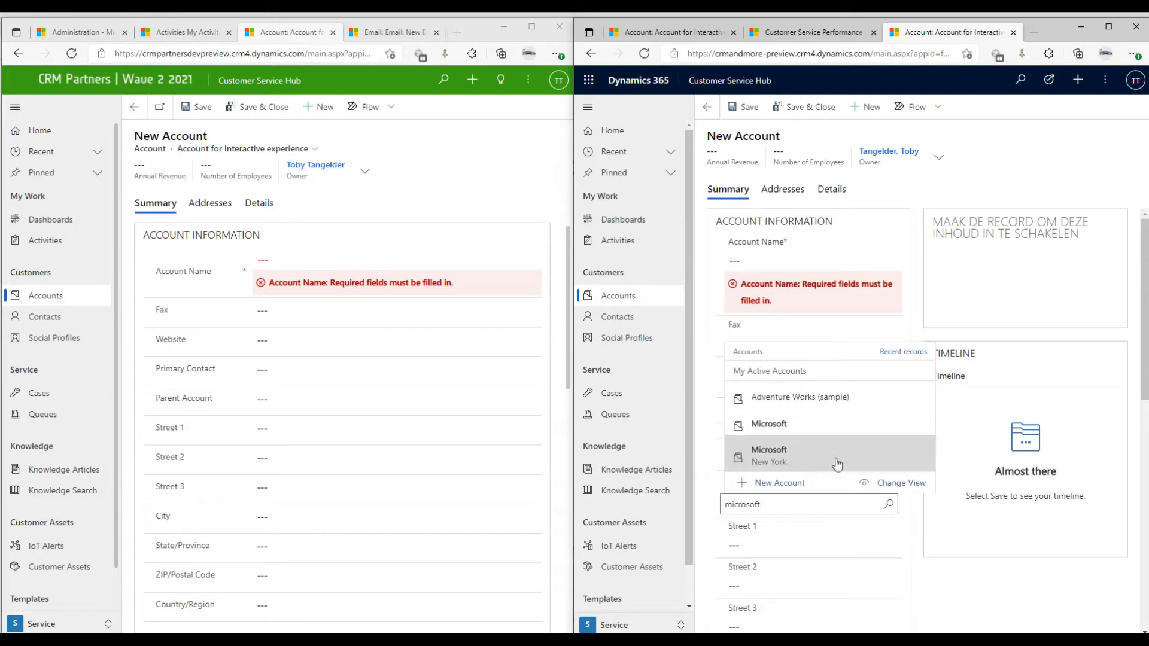
{"action": "left_click", "coordinate": [901, 485]}
{"action": "scroll", "coordinate": [778, 422], "scroll_direction": "down", "scroll_amount": 3}
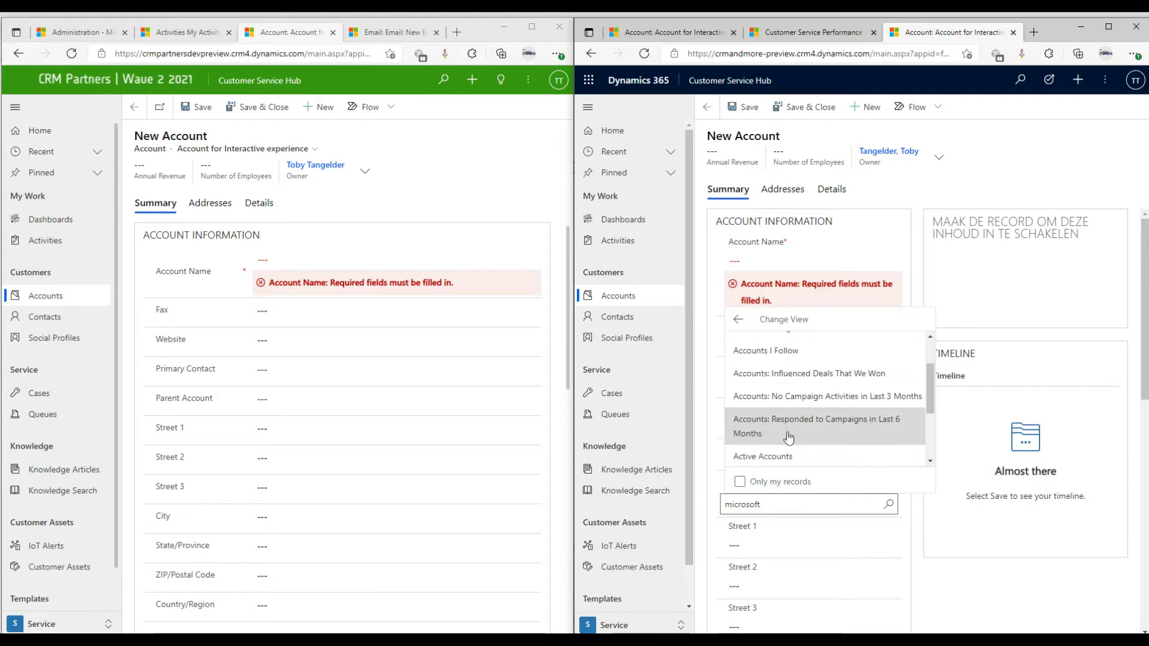
{"action": "left_click", "coordinate": [776, 425]}
Step: Search the Parent Account lookup for "555" and for "new", and choose the Microsoft account in New York
{"action": "left_click_drag", "start_coordinate": [790, 502], "coordinate": [682, 501]}
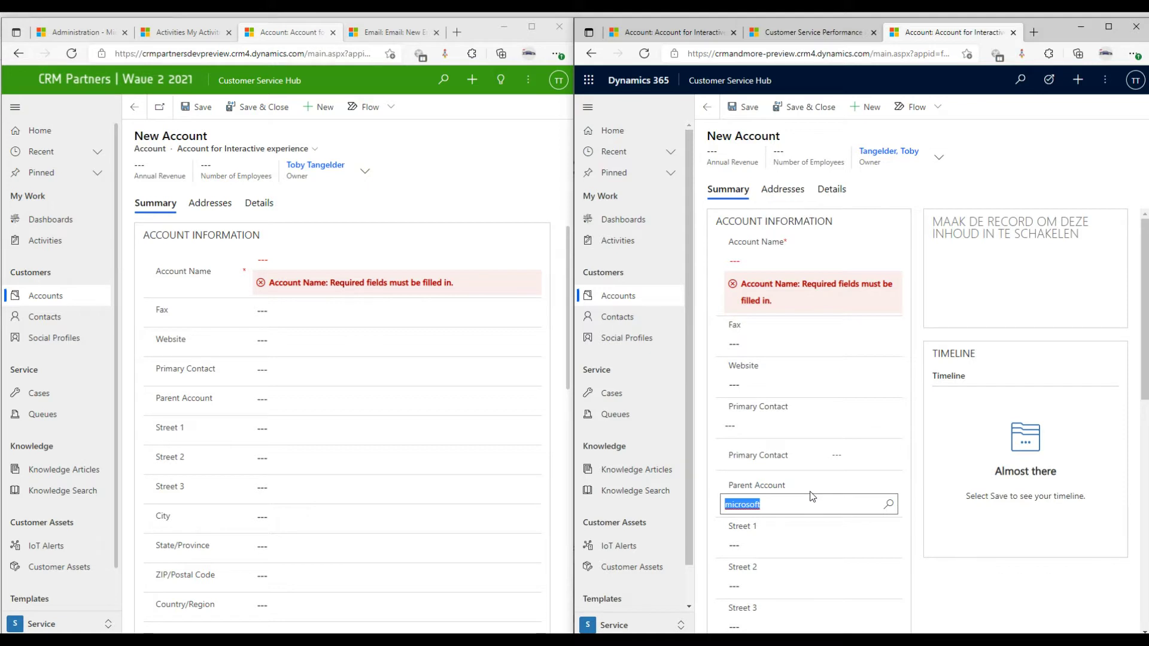
{"action": "type", "text": "555"}
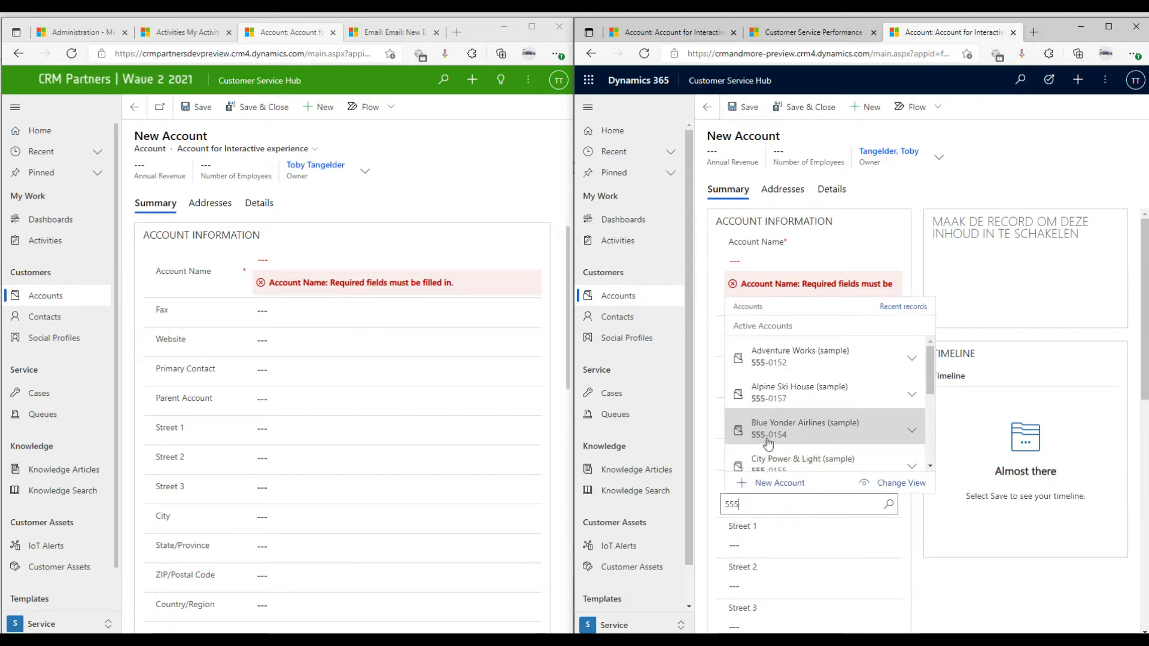
{"action": "key", "text": "BackSpace"}
{"action": "key", "text": "BackSpace"}
{"action": "key", "text": "BackSpace"}
{"action": "type", "text": "new"}
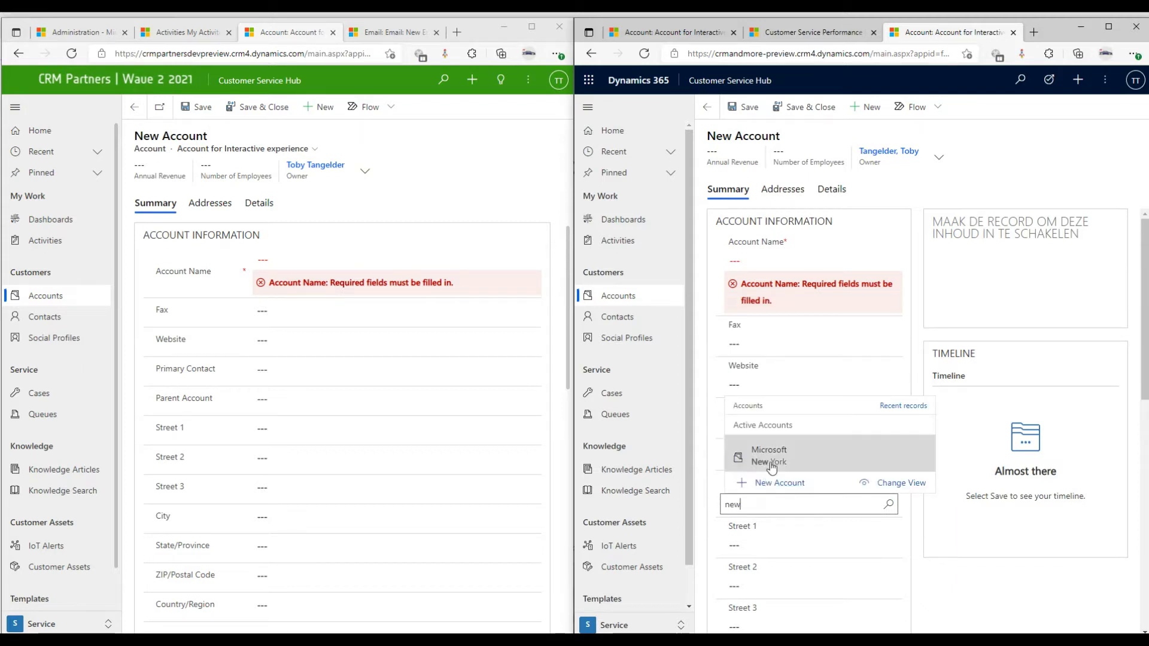
{"action": "left_click", "coordinate": [775, 460]}
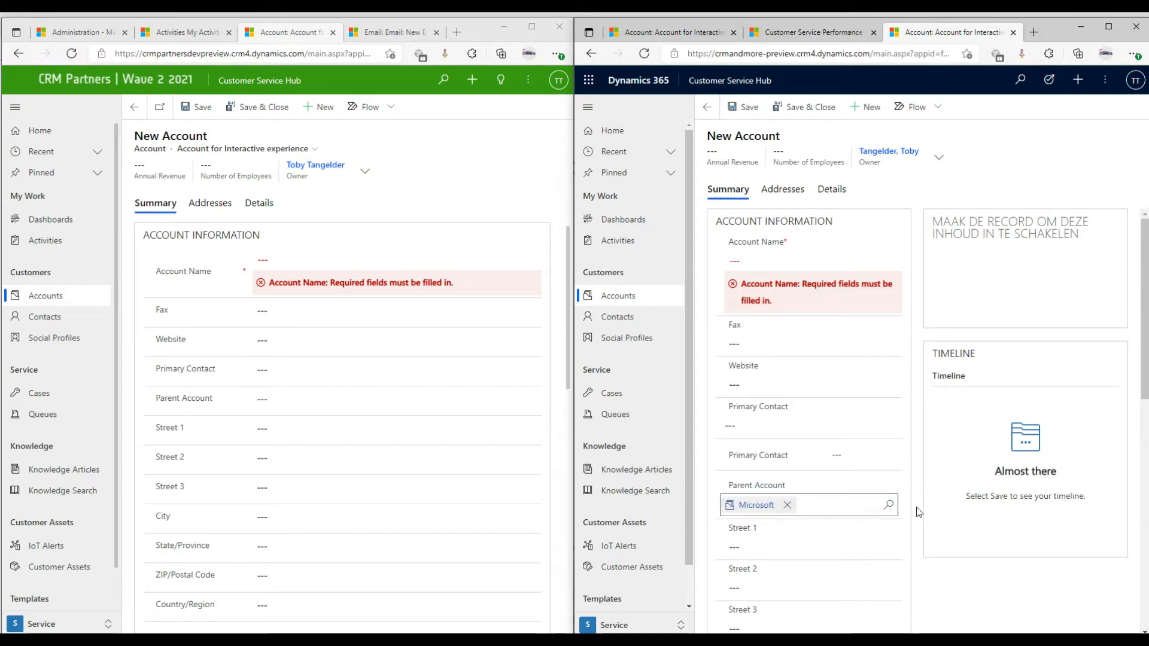
Step: Open the Microsoft record linked as parent account, discarding the unsaved changes to the new account
{"action": "left_click", "coordinate": [890, 507]}
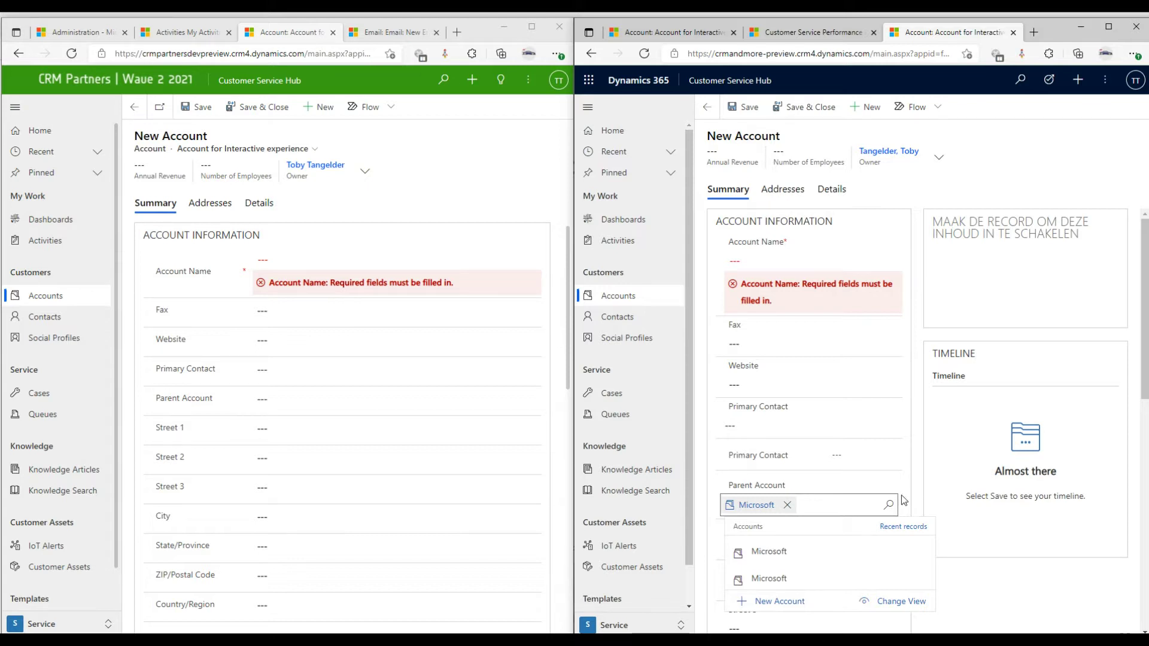
{"action": "left_click", "coordinate": [867, 491]}
{"action": "left_click", "coordinate": [756, 505]}
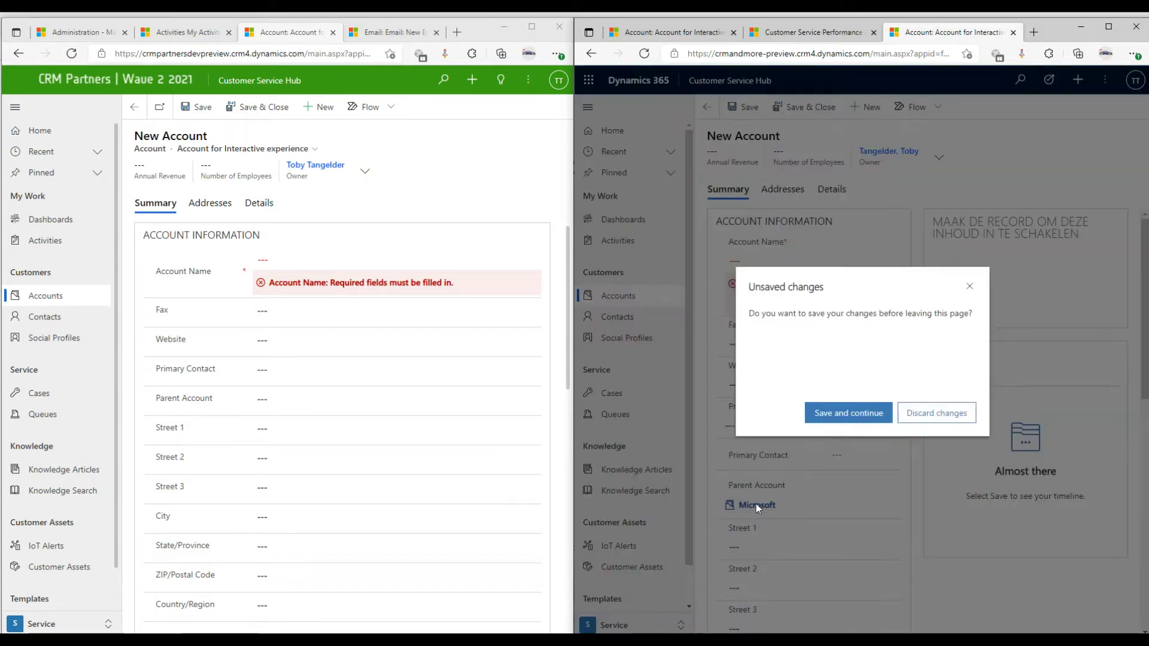
{"action": "left_click_drag", "start_coordinate": [748, 313], "coordinate": [967, 324]}
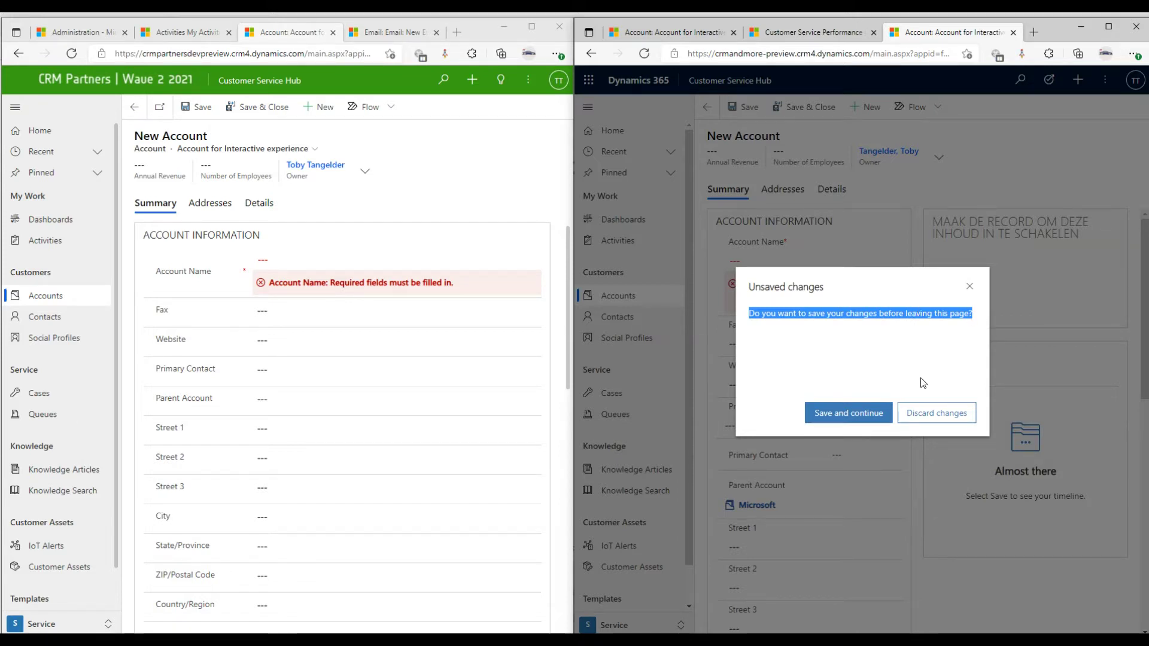
{"action": "left_click", "coordinate": [937, 414]}
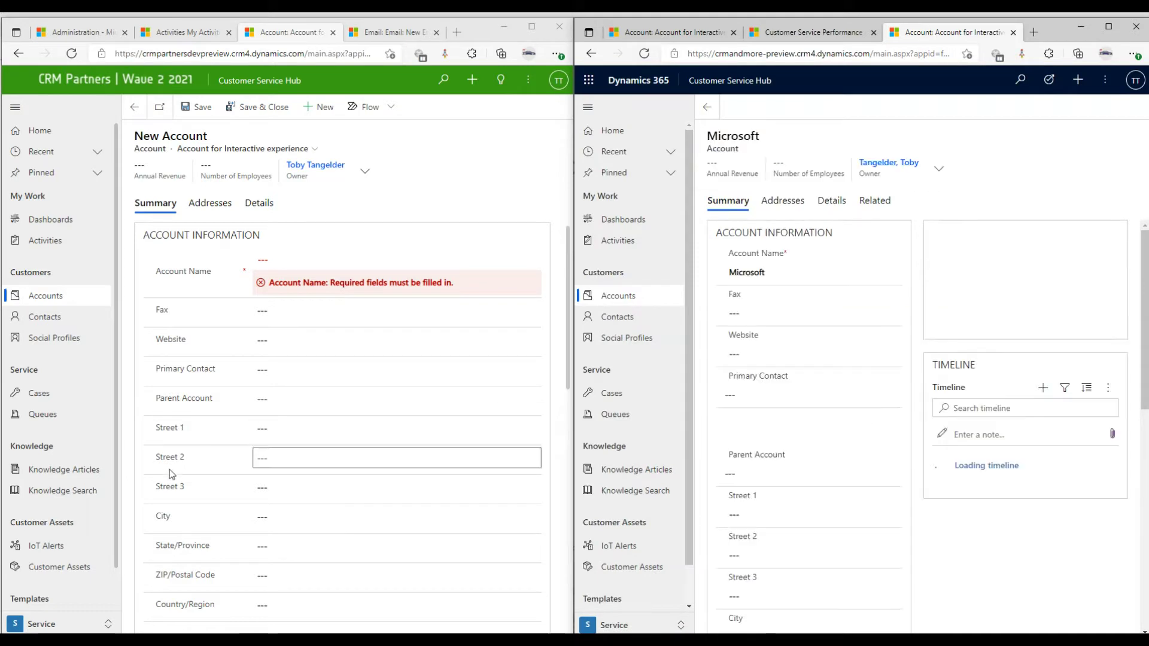
Step: Search for "micro" as Parent Account on the CRM Partners new account and open the advanced lookup
{"action": "left_click", "coordinate": [317, 399]}
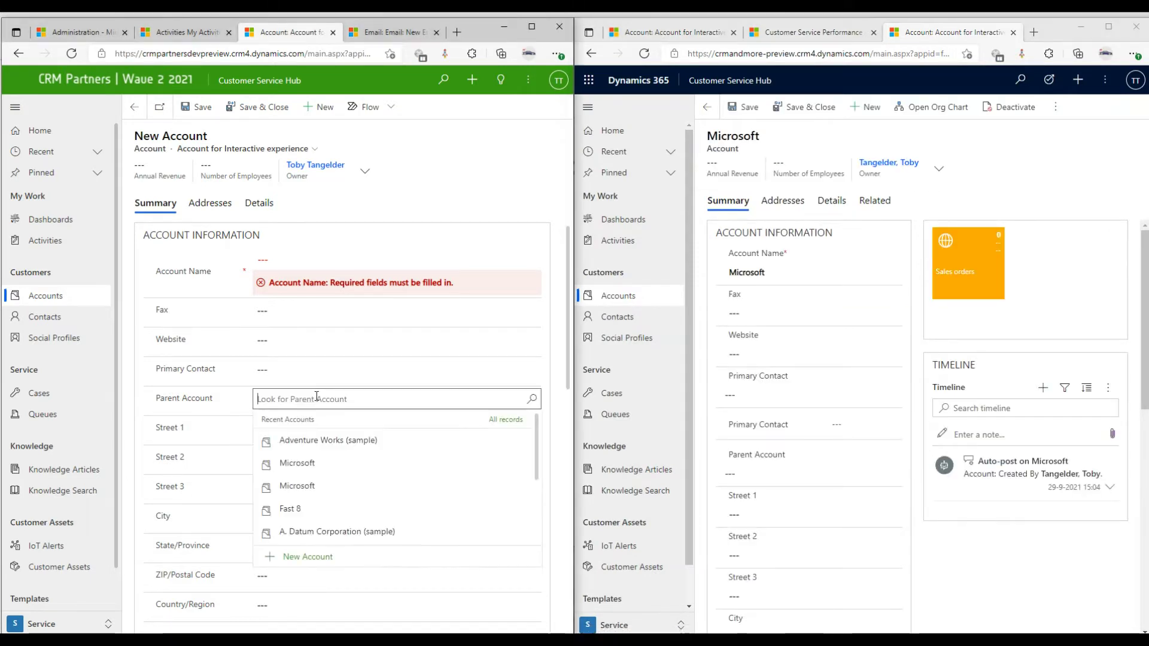
{"action": "type", "text": "micro"}
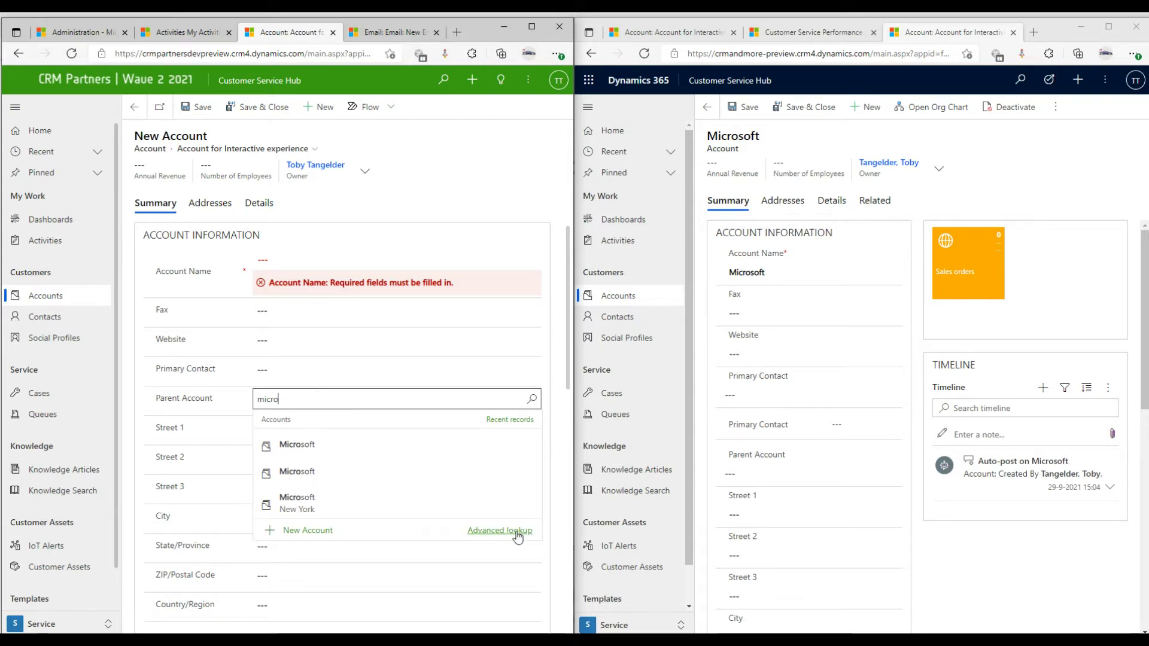
{"action": "left_click", "coordinate": [517, 533]}
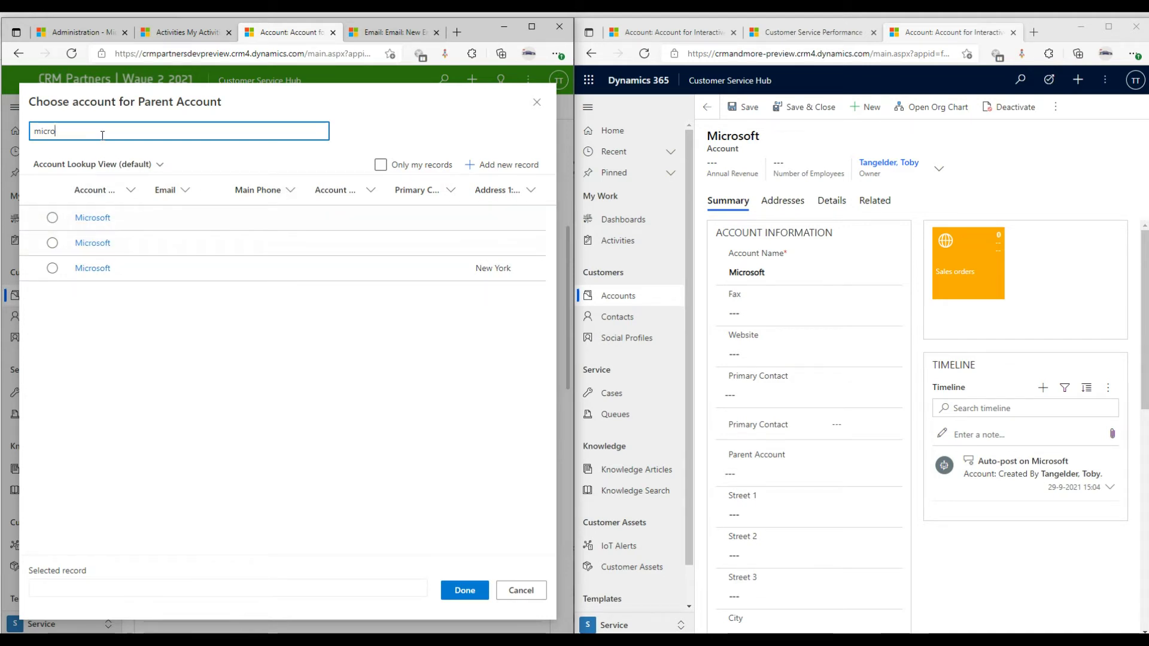
Step: Clear the advanced lookup's search text and sort the full account list by email in ascending order
{"action": "key", "text": "BackSpace"}
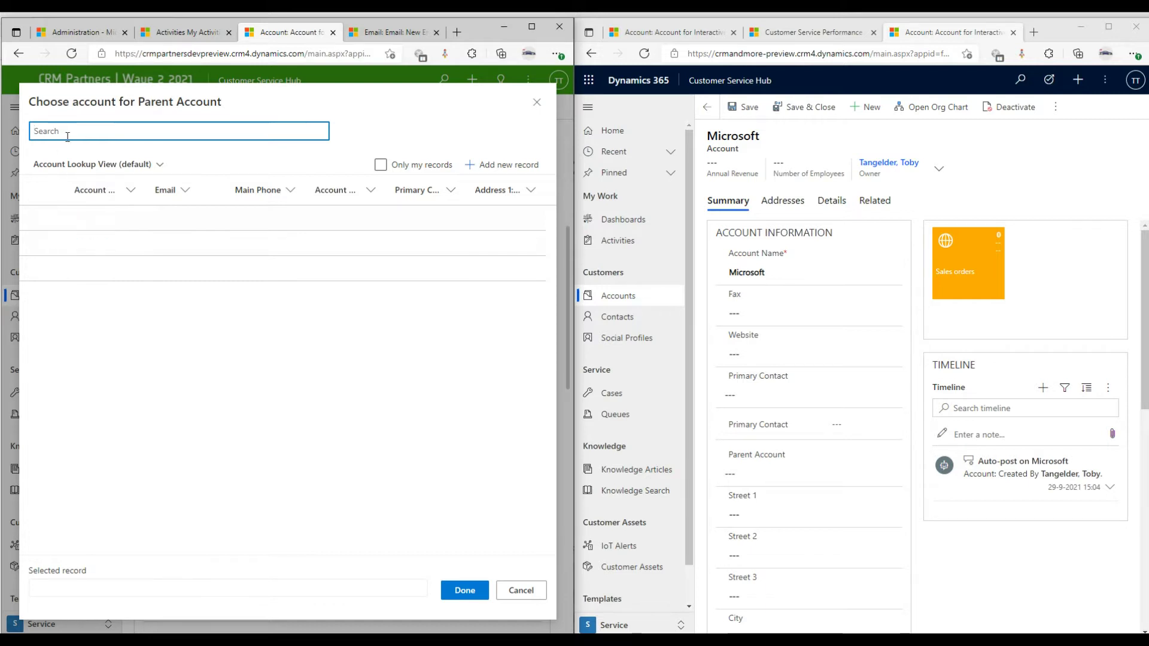
{"action": "scroll", "coordinate": [208, 343], "scroll_direction": "down", "scroll_amount": 3}
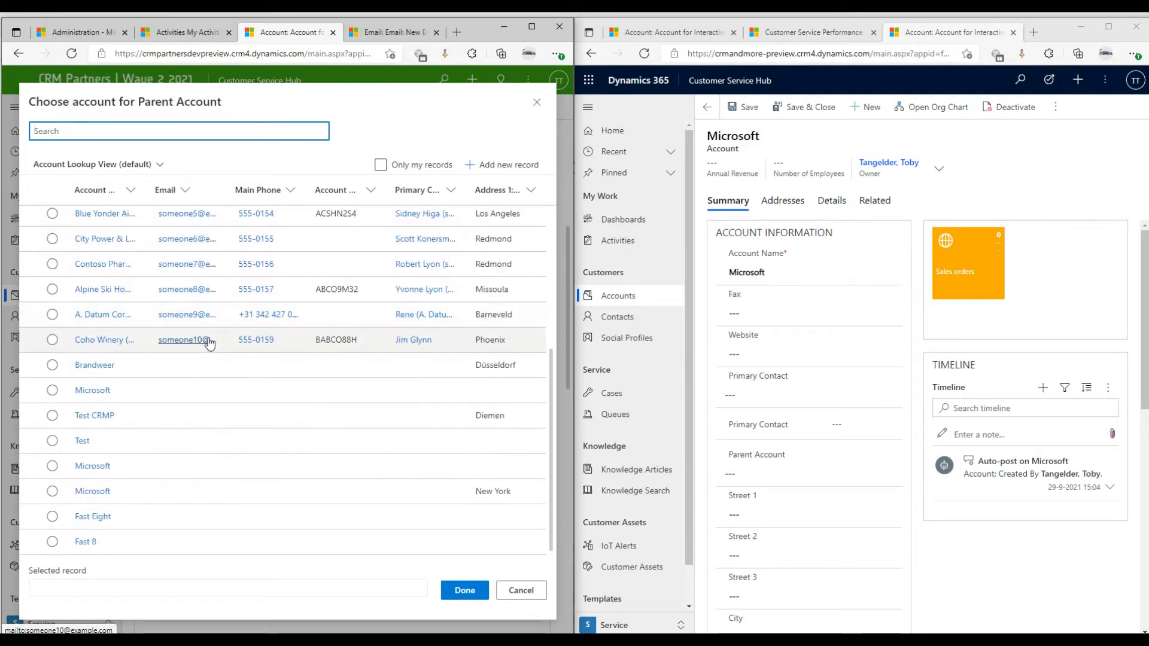
{"action": "scroll", "coordinate": [208, 342], "scroll_direction": "up", "scroll_amount": 3}
{"action": "left_click", "coordinate": [186, 192]}
{"action": "left_click", "coordinate": [191, 222]}
{"action": "scroll", "coordinate": [196, 231], "scroll_direction": "down", "scroll_amount": 3}
{"action": "scroll", "coordinate": [196, 231], "scroll_direction": "up", "scroll_amount": 3}
{"action": "scroll", "coordinate": [196, 237], "scroll_direction": "down", "scroll_amount": 3}
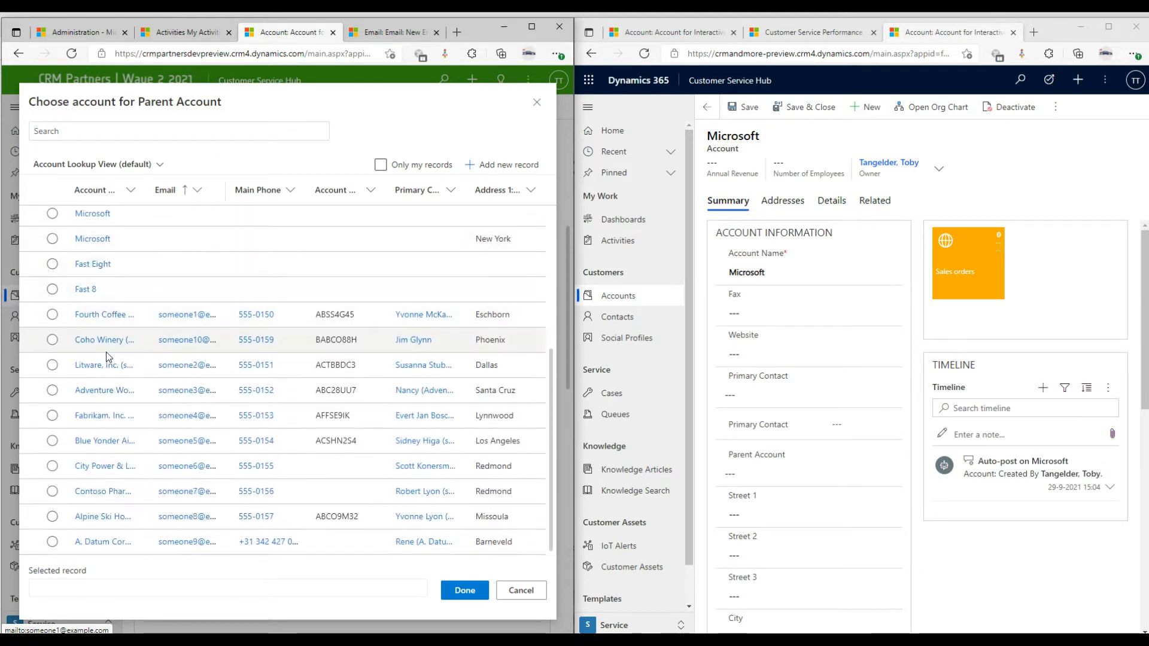
Step: Preview the Coho Winery (sample) record from the lookup list and close it
{"action": "left_click", "coordinate": [101, 340]}
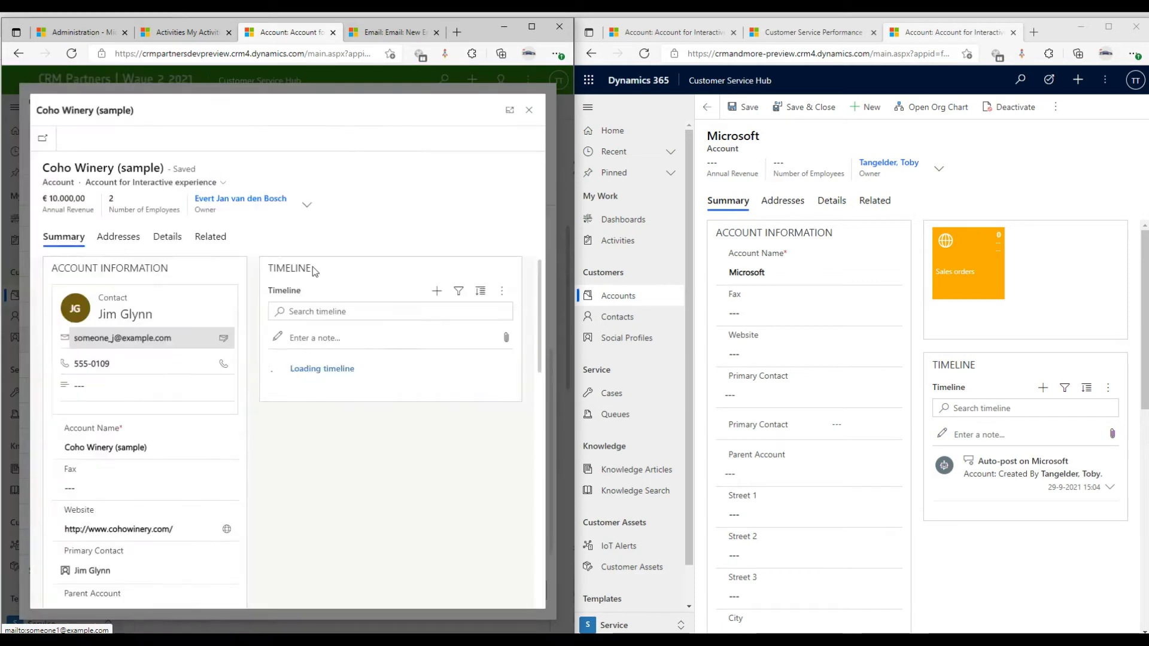
{"action": "left_click", "coordinate": [529, 109]}
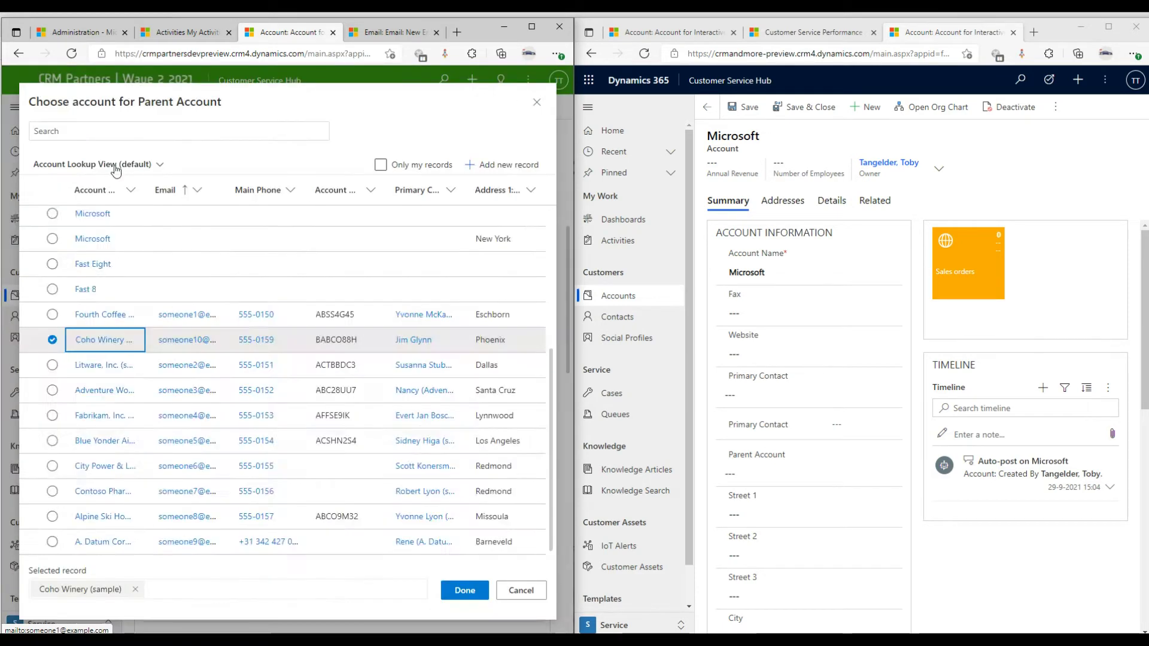
Step: Search the advanced lookup for "micro" and select the New York Microsoft account, previewing its Addresses section
{"action": "left_click", "coordinate": [99, 128]}
{"action": "type", "text": "micro"}
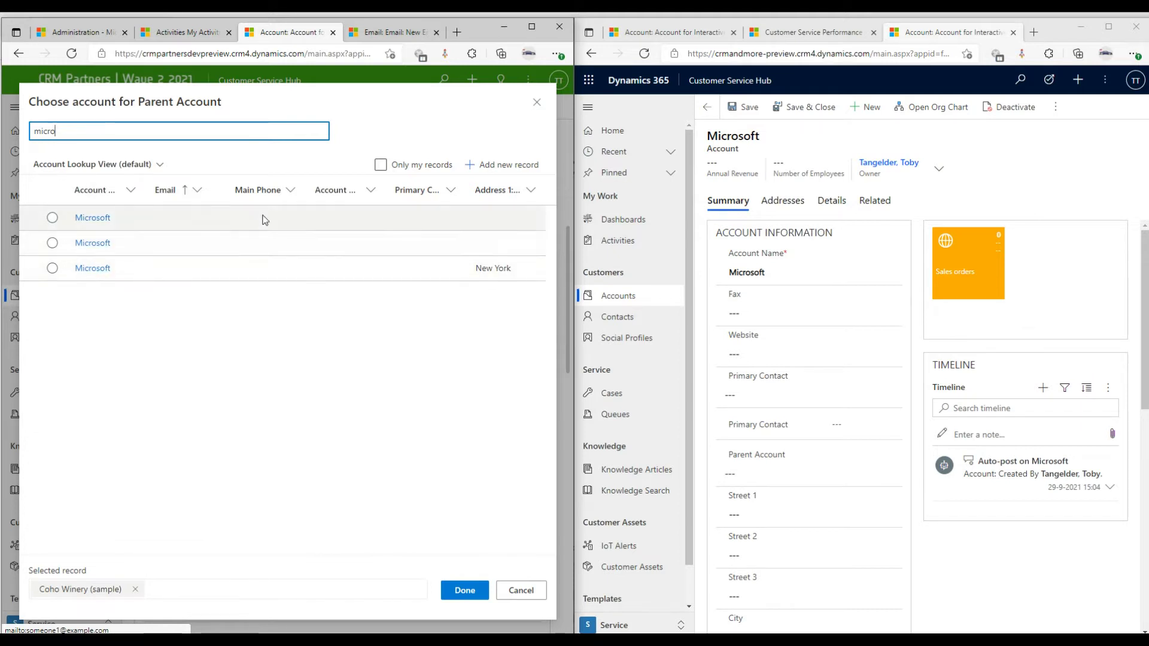
{"action": "left_click", "coordinate": [93, 268]}
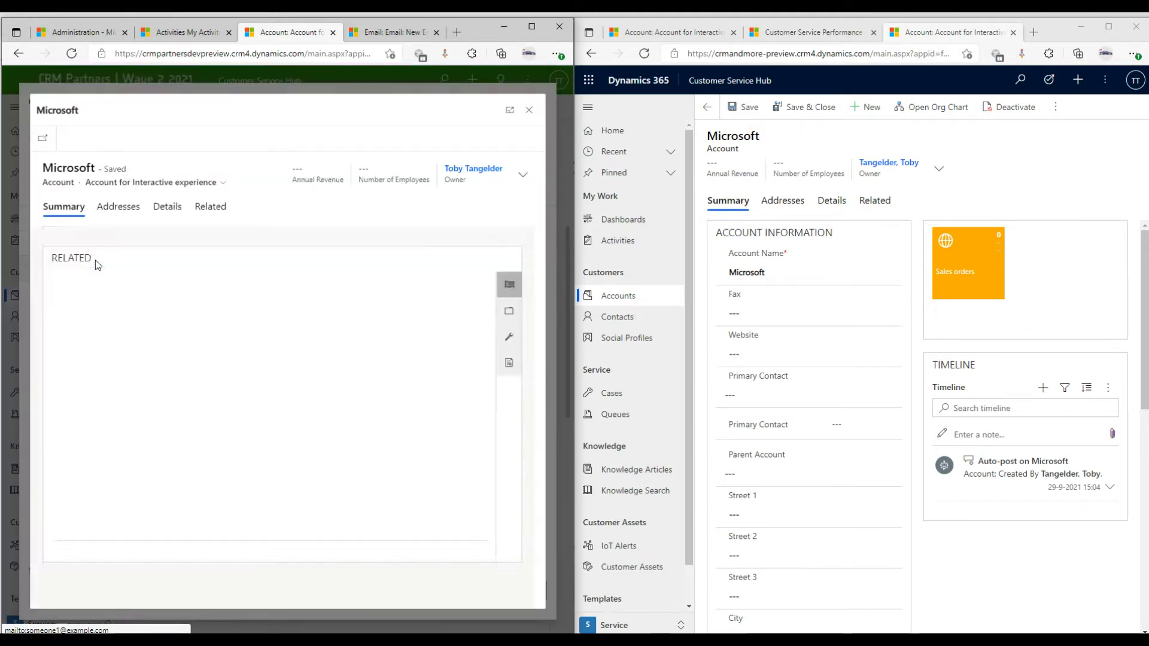
{"action": "left_click", "coordinate": [129, 211]}
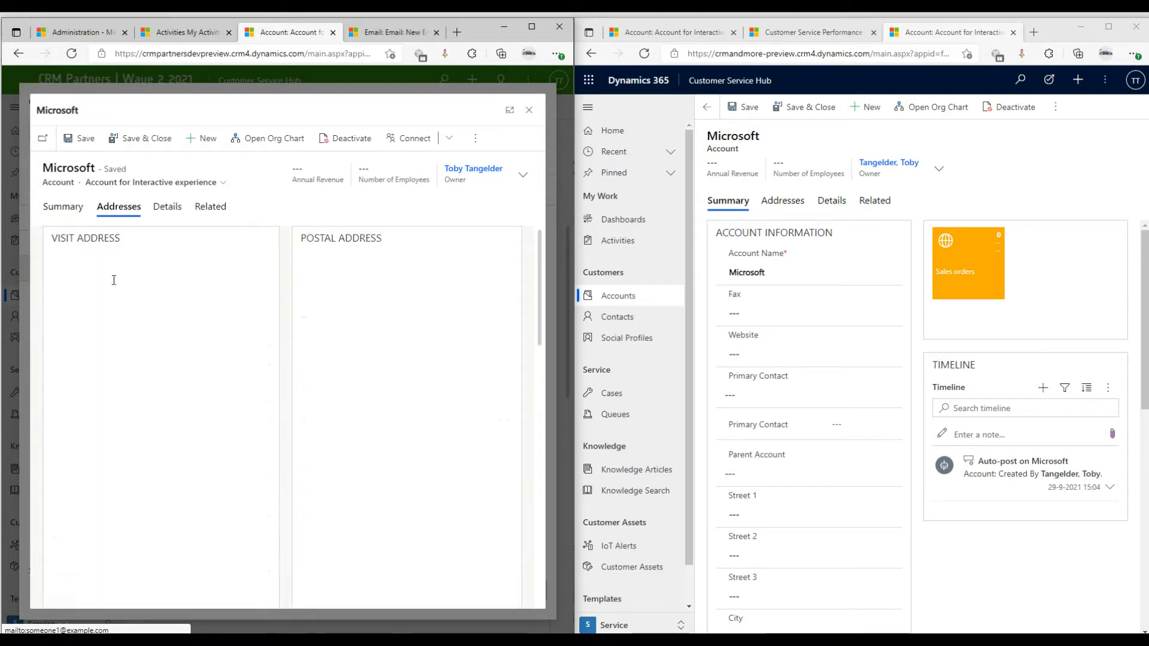
{"action": "left_click", "coordinate": [529, 111]}
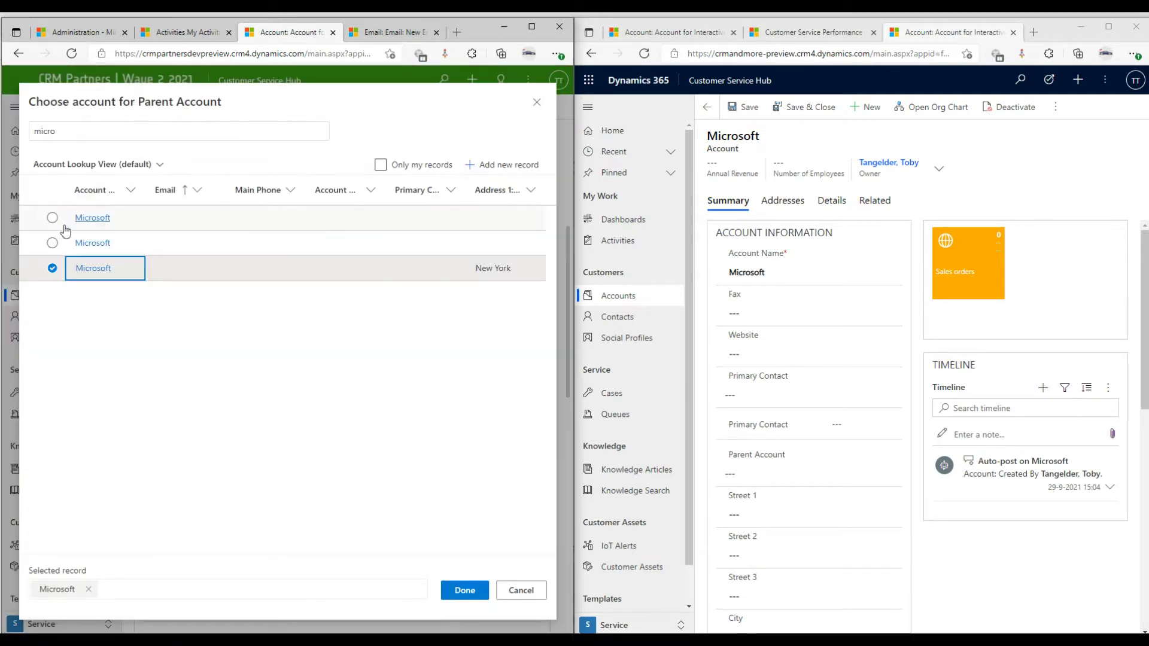
Step: Switch the lookup to My Active Accounts with only own records, and open and close the quick-create account form
{"action": "left_click", "coordinate": [156, 174]}
{"action": "left_click", "coordinate": [125, 205]}
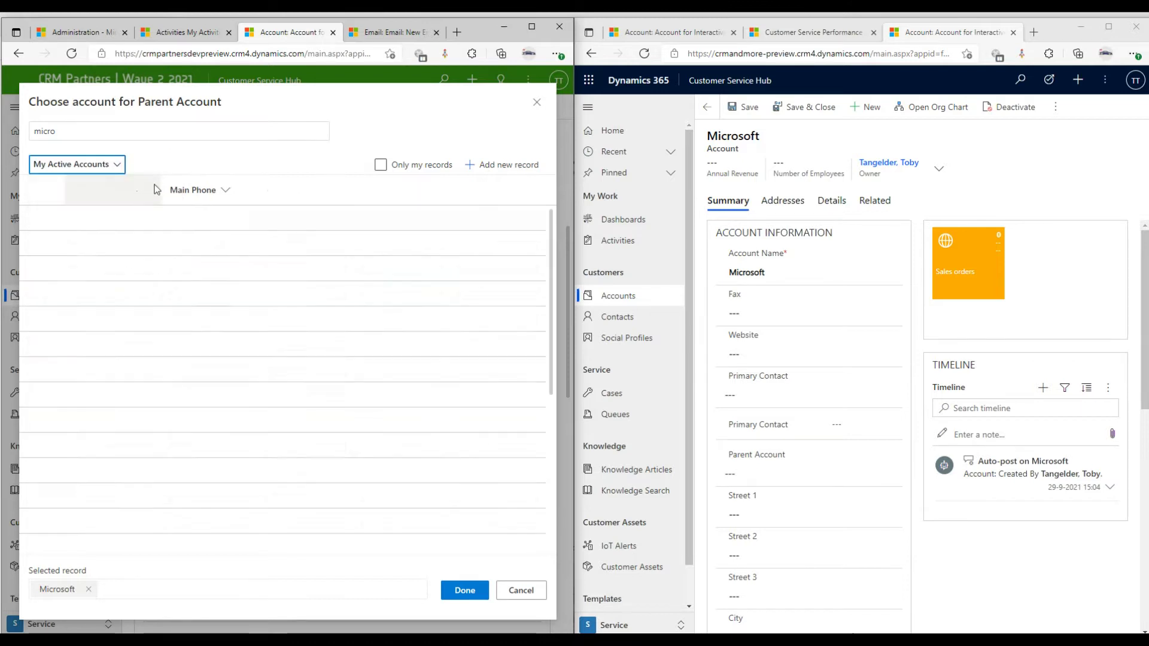
{"action": "left_click", "coordinate": [386, 168]}
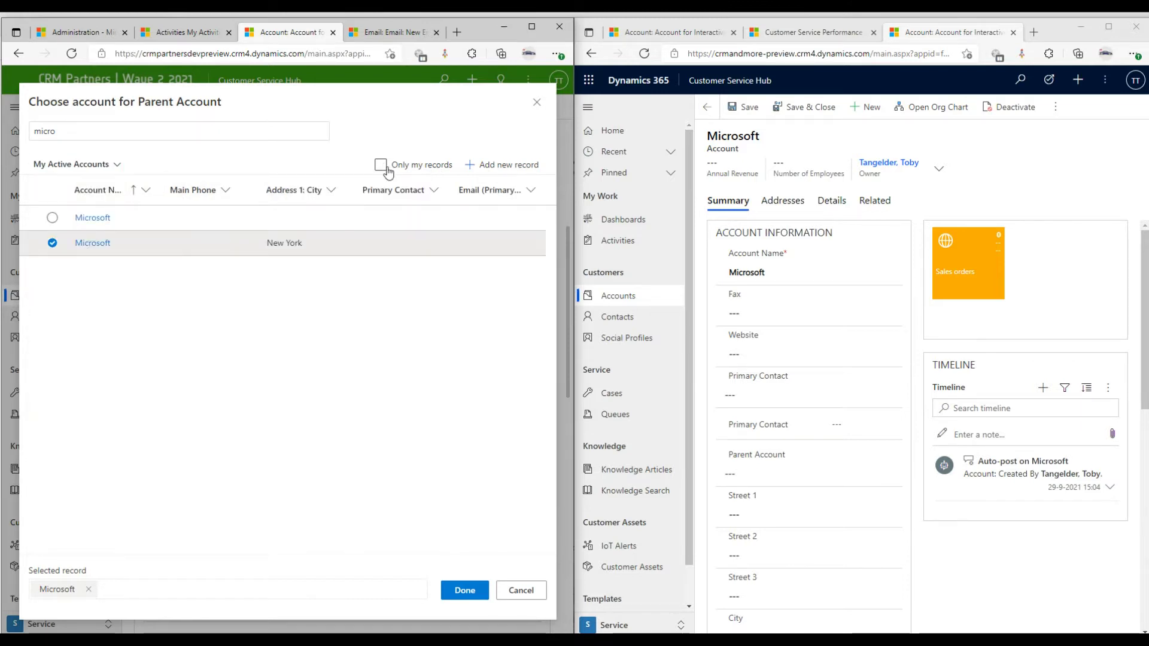
{"action": "left_click", "coordinate": [475, 172]}
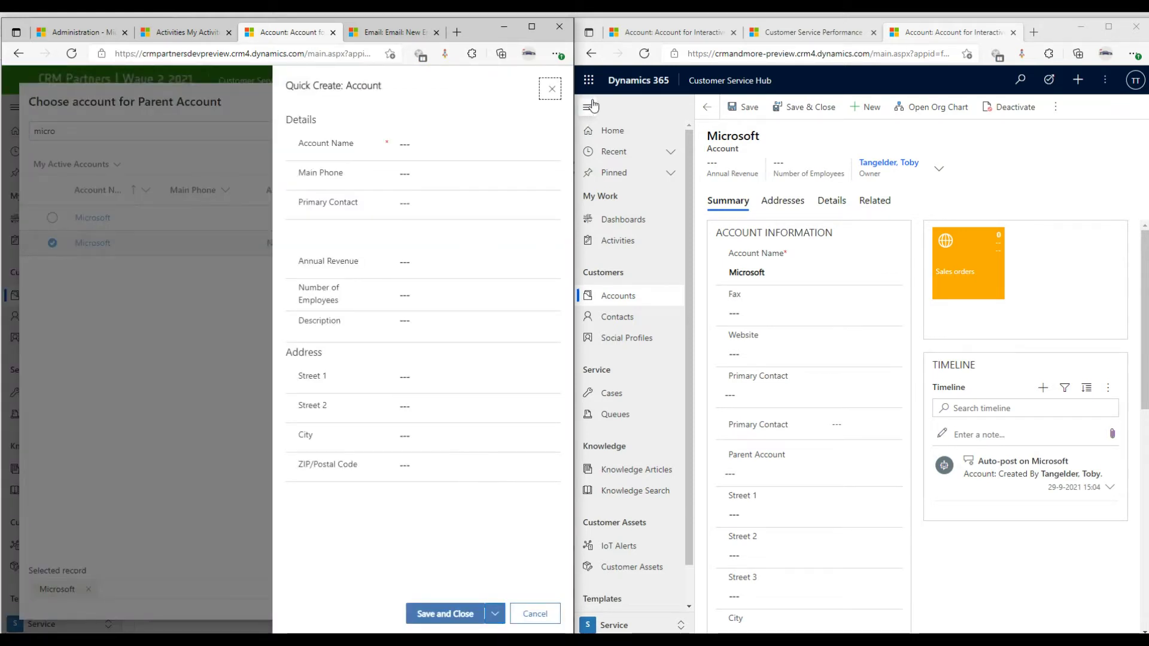
{"action": "left_click", "coordinate": [550, 90]}
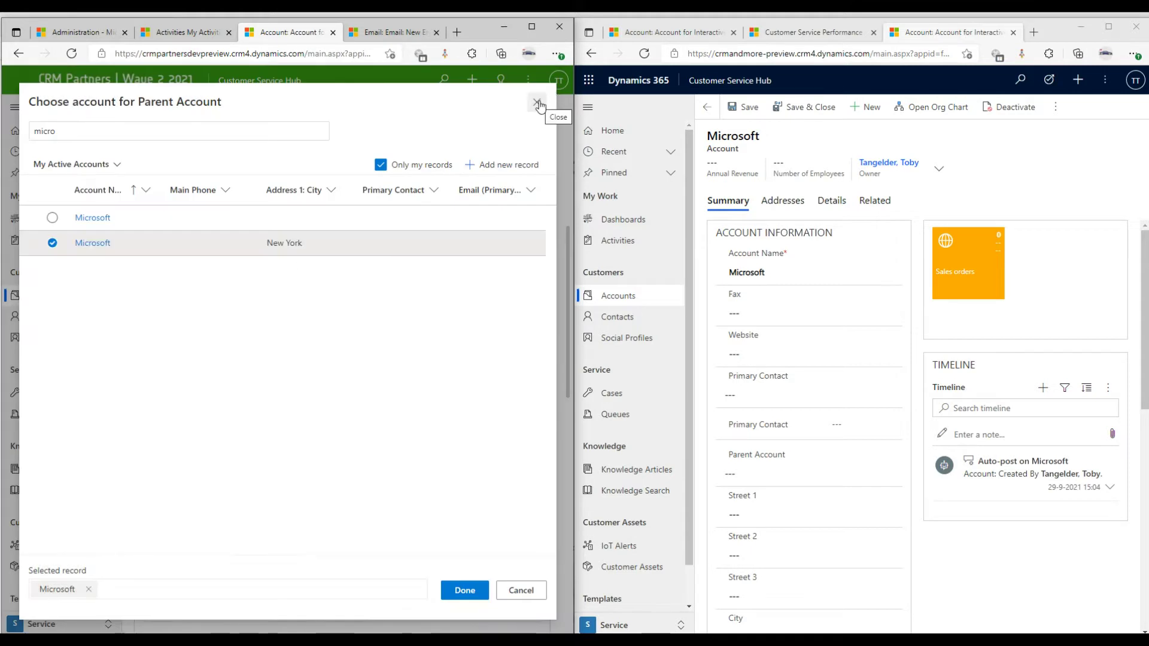
Step: Close the Parent Account lookup and bring up a new email form in both environments
{"action": "left_click", "coordinate": [537, 104]}
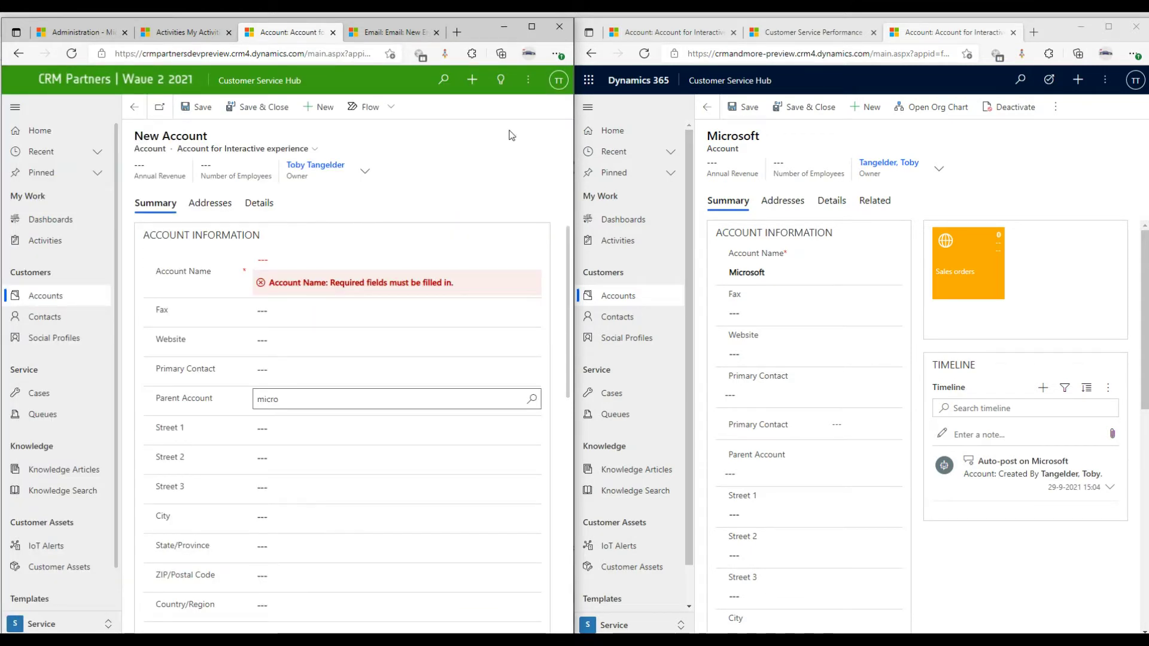
{"action": "left_click", "coordinate": [1077, 79]}
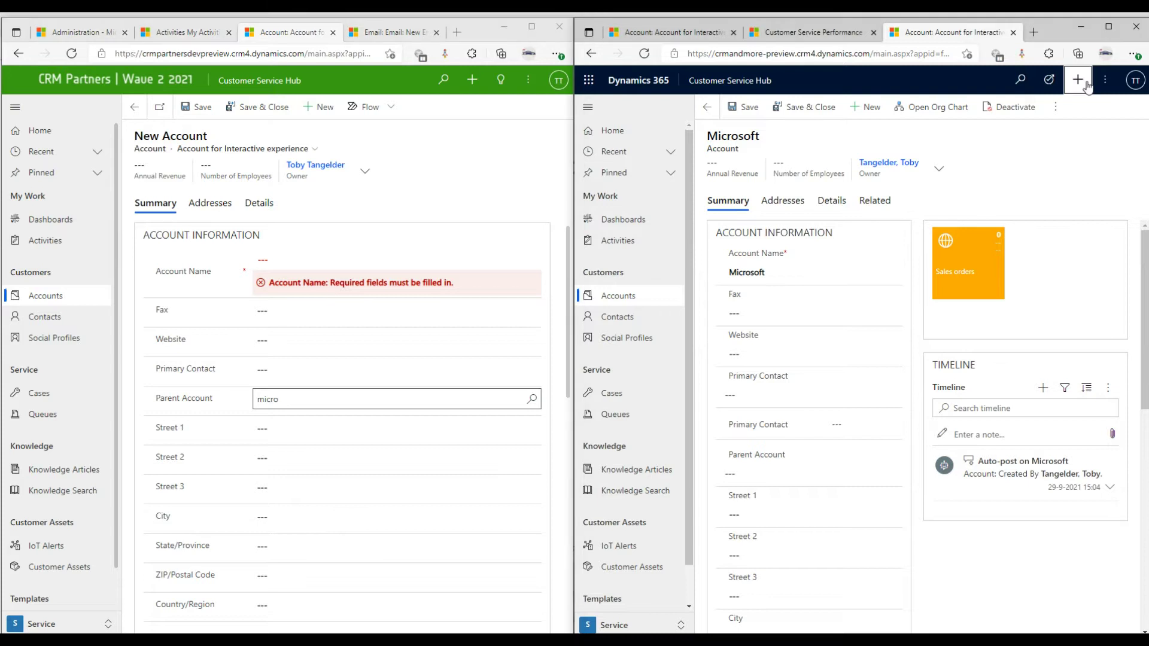
{"action": "left_click", "coordinate": [1027, 118]}
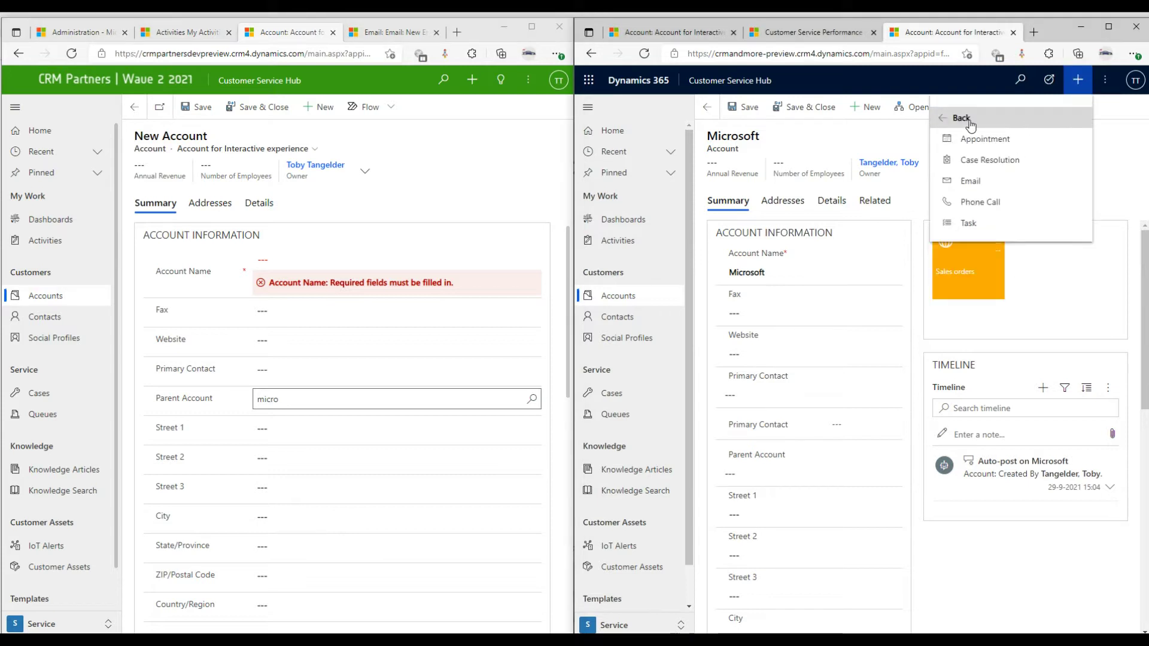
{"action": "left_click", "coordinate": [979, 186]}
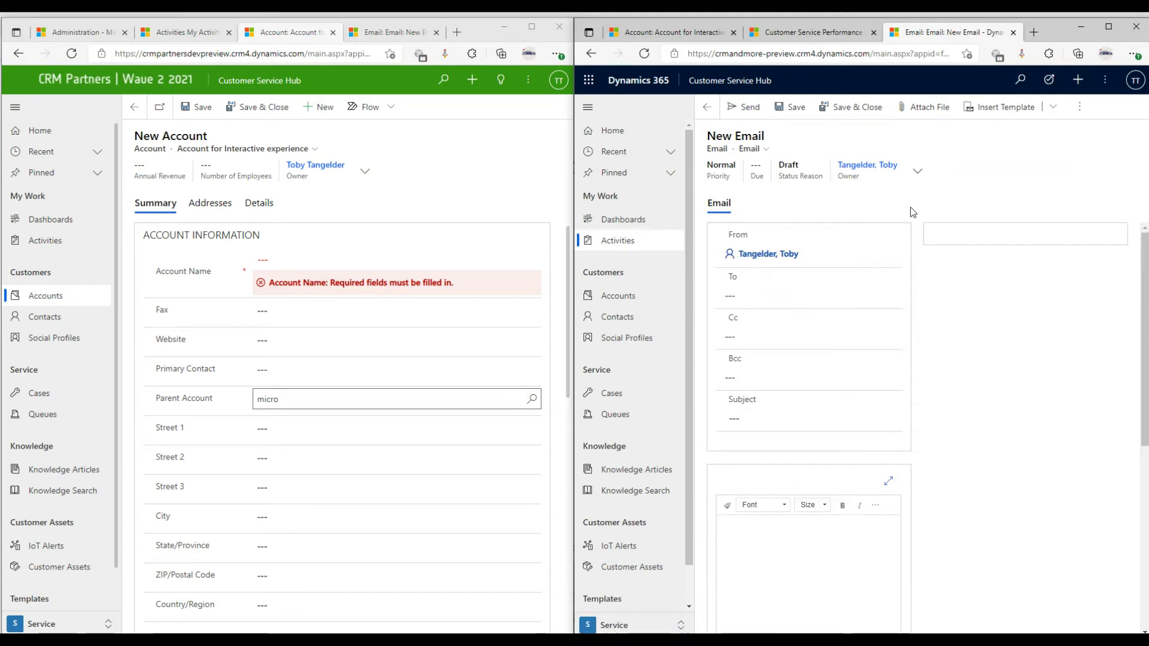
{"action": "left_click", "coordinate": [401, 37]}
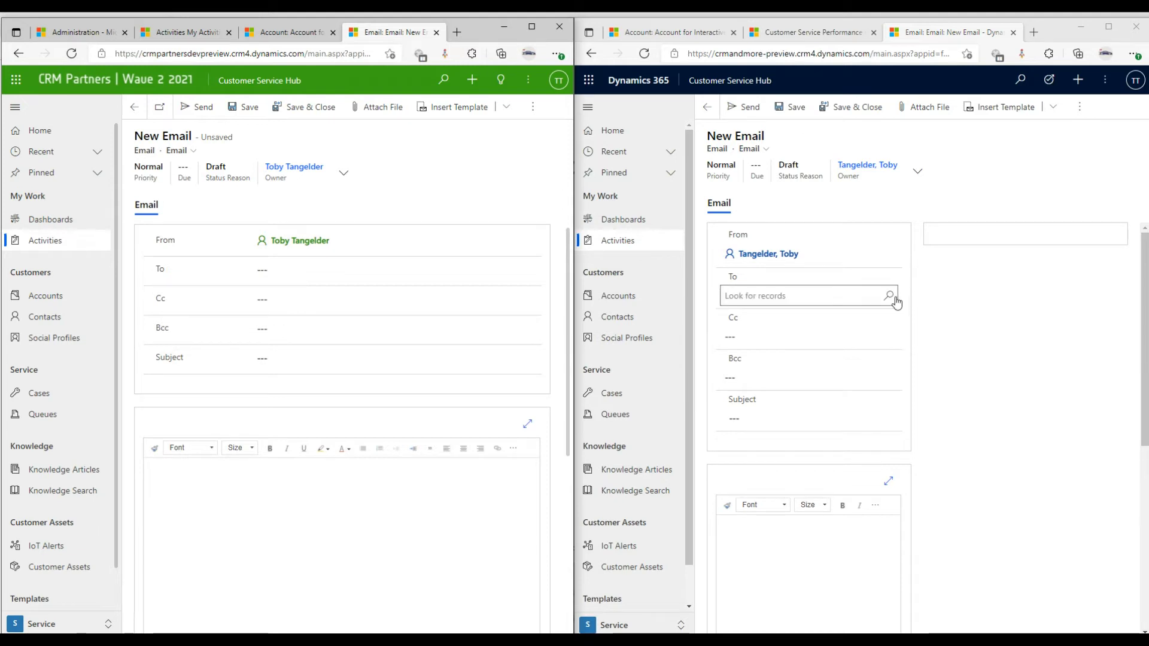
Step: View the record types offered by the standard To lookup and open the advanced lookup from the other email's To field
{"action": "left_click", "coordinate": [892, 299]}
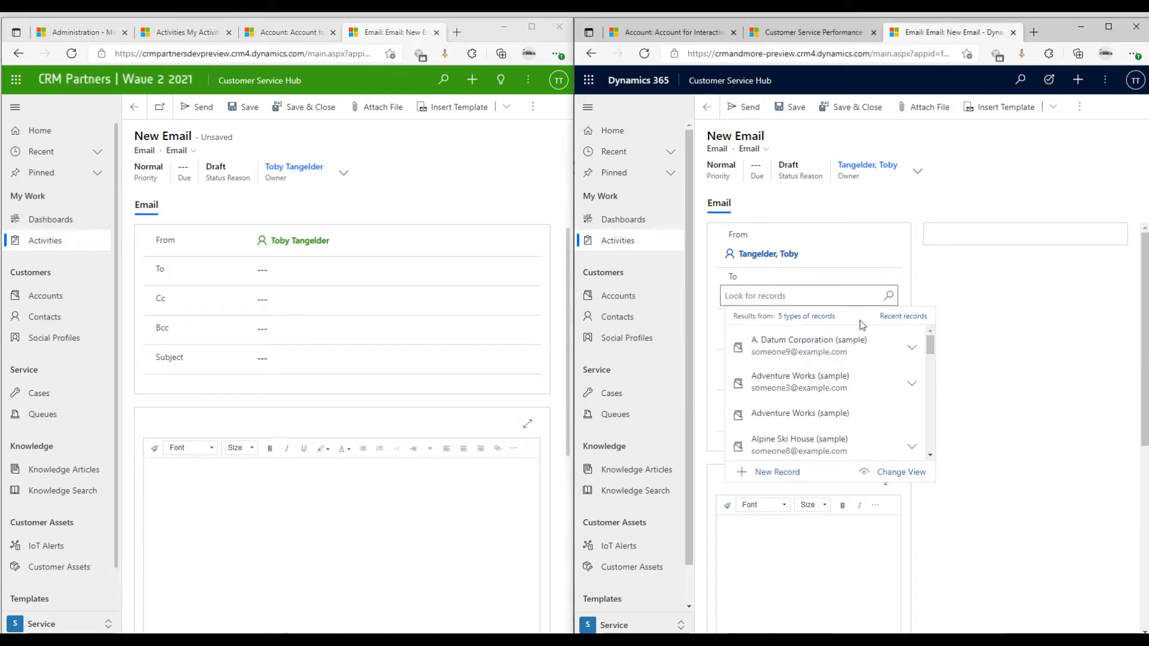
{"action": "left_click", "coordinate": [796, 318]}
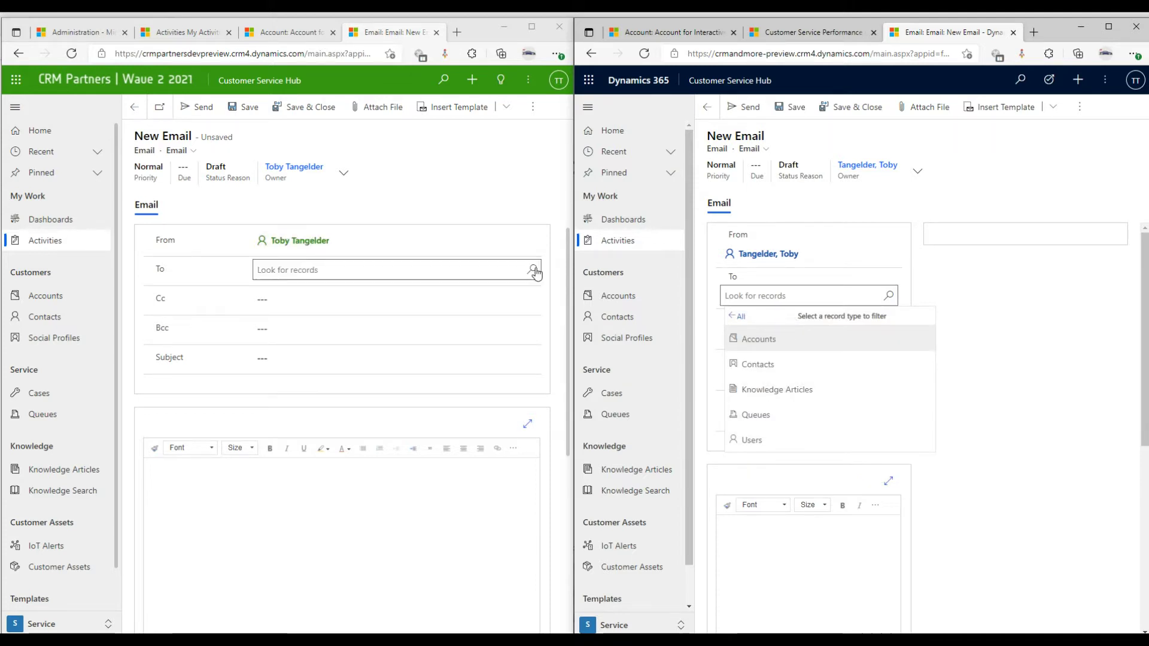
{"action": "left_click", "coordinate": [385, 270]}
{"action": "left_click", "coordinate": [518, 451]}
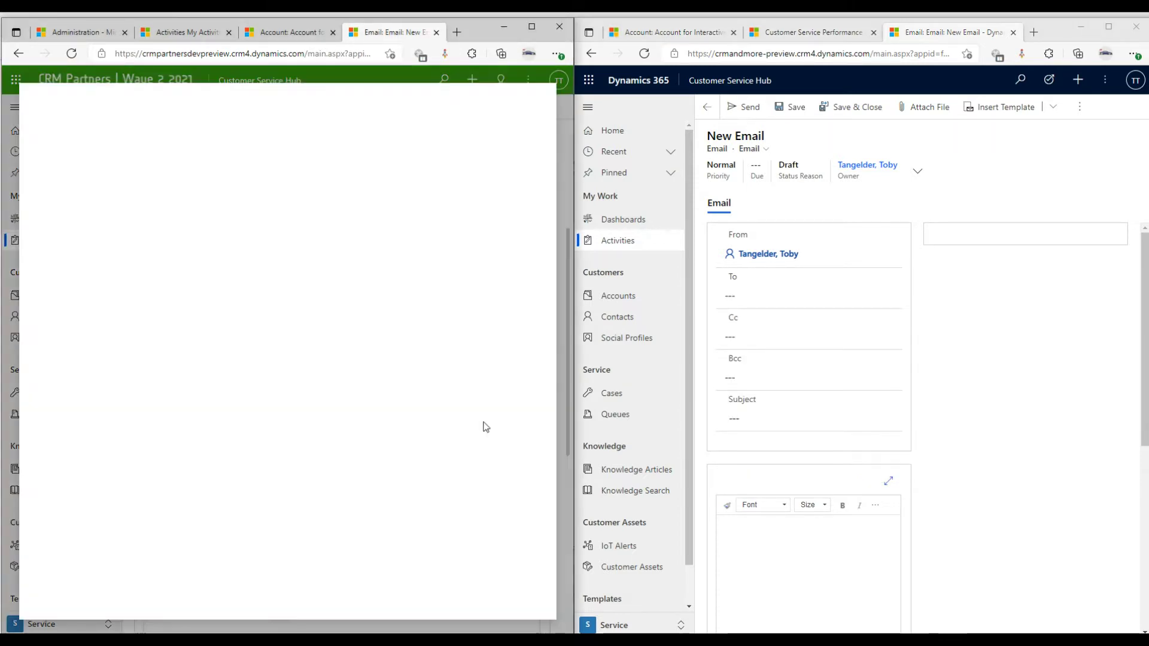
Step: Leave the email forms and open the Active Accounts list in both environments
{"action": "left_click", "coordinate": [63, 231]}
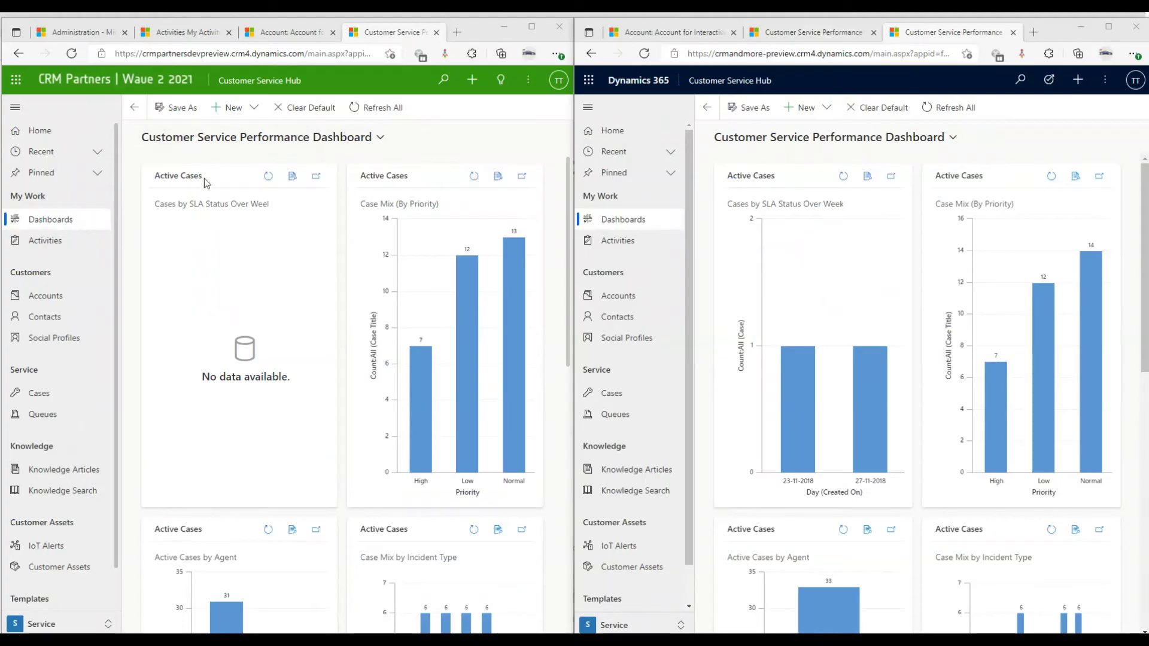
{"action": "left_click", "coordinate": [60, 305]}
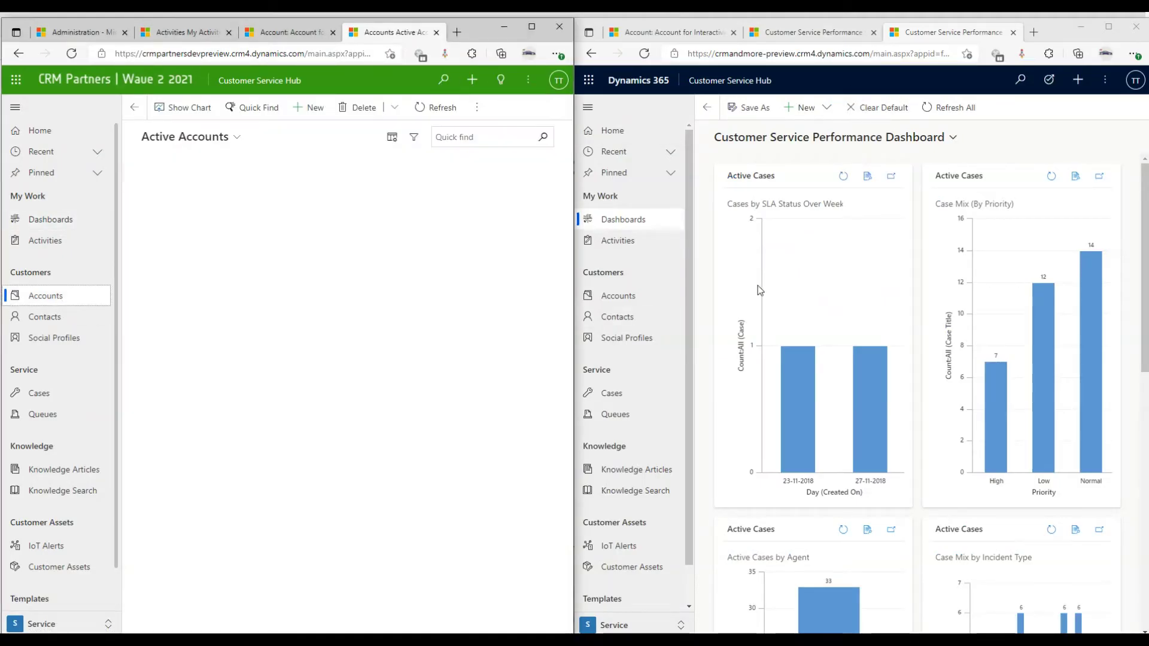
{"action": "left_click", "coordinate": [620, 296]}
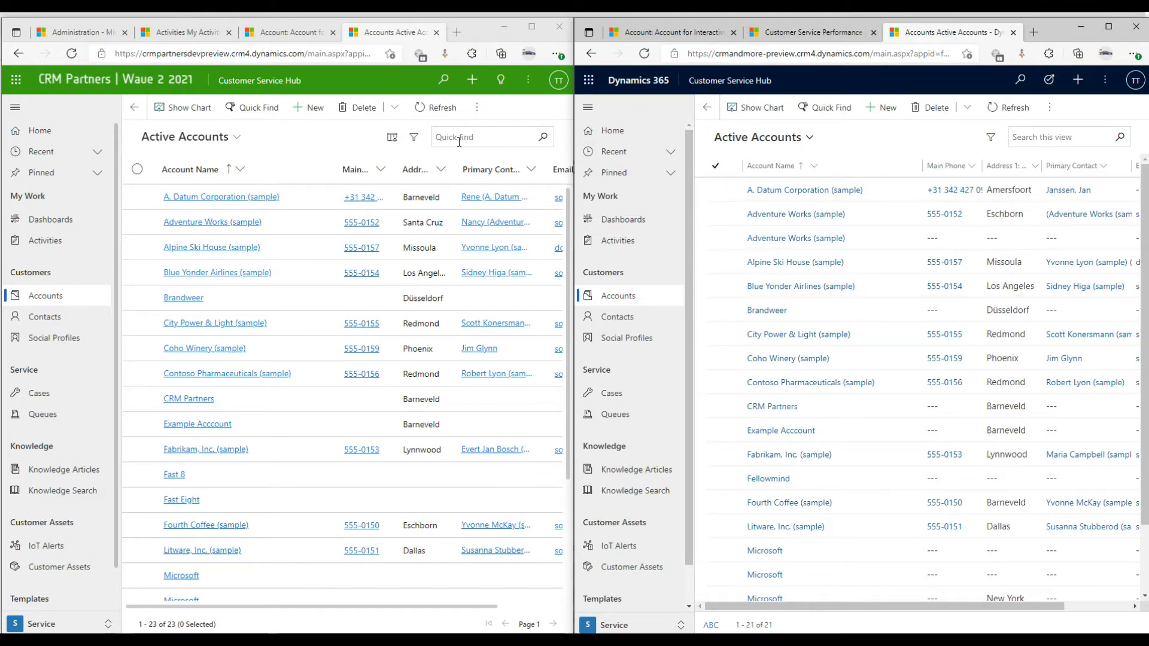
Step: Move Main Phone below Primary Contact and Account Name to the end of the Active Accounts columns, and remove Address 1: City
{"action": "left_click", "coordinate": [392, 139]}
{"action": "left_click_drag", "start_coordinate": [403, 155], "coordinate": [438, 219]}
{"action": "left_click_drag", "start_coordinate": [447, 135], "coordinate": [451, 238]}
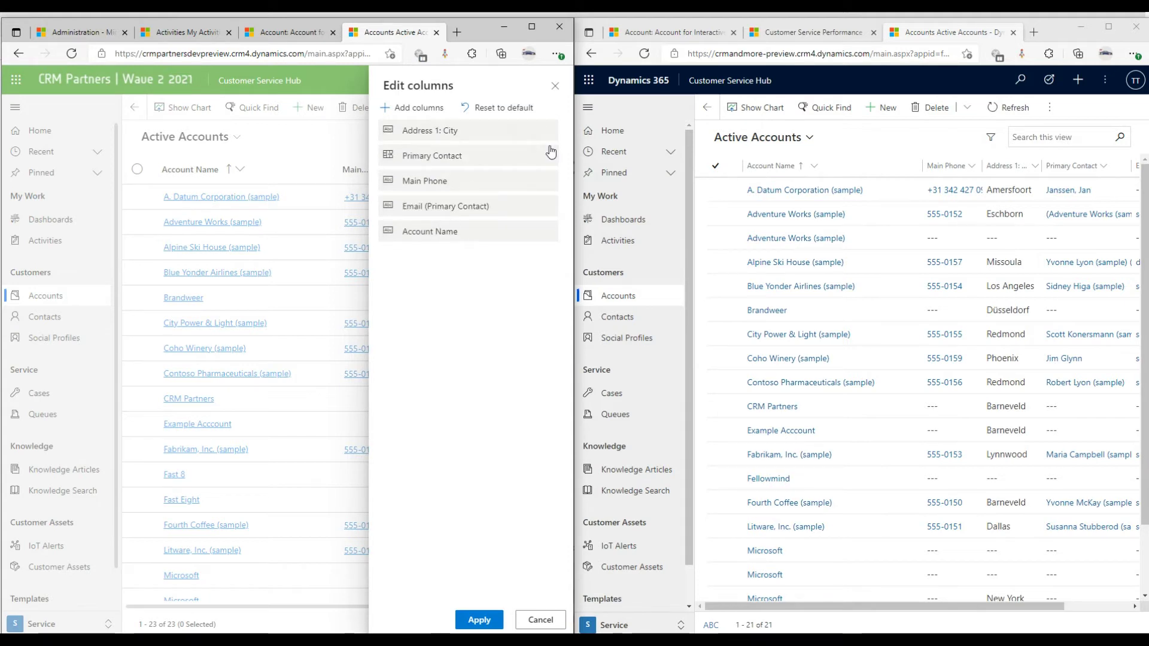
{"action": "left_click", "coordinate": [492, 144]}
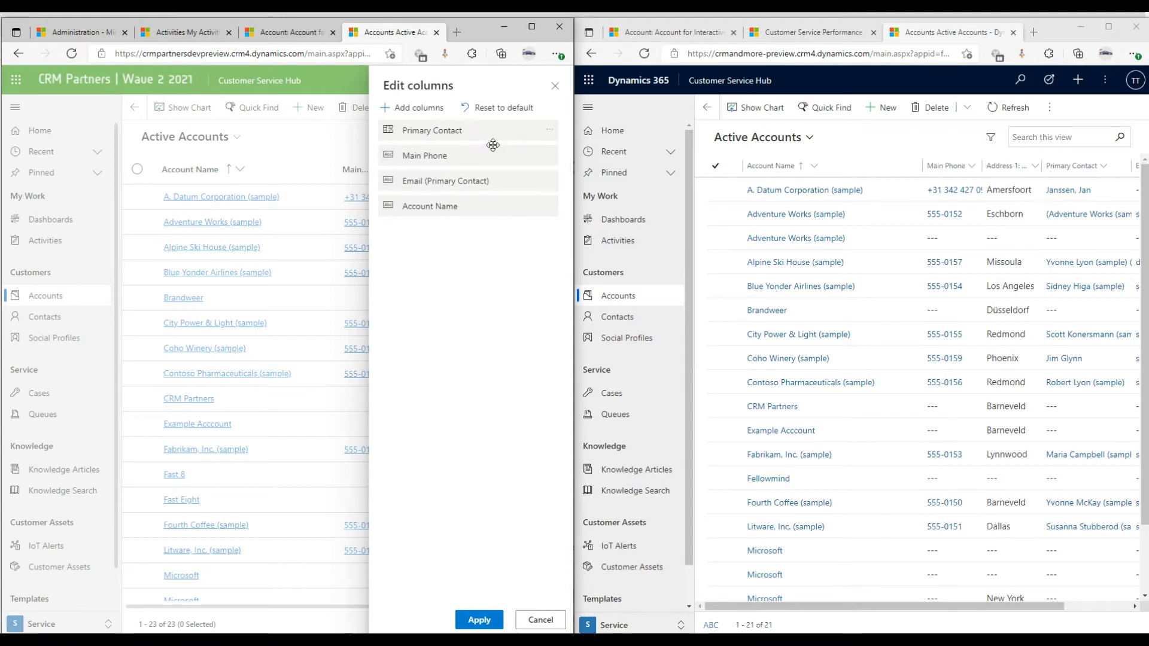
Step: Add the columns (Deprecated) Process Stage, Address 1: Latitude and Created On (Address 2: State/Province (lookup)), and apply the column changes
{"action": "left_click", "coordinate": [426, 111]}
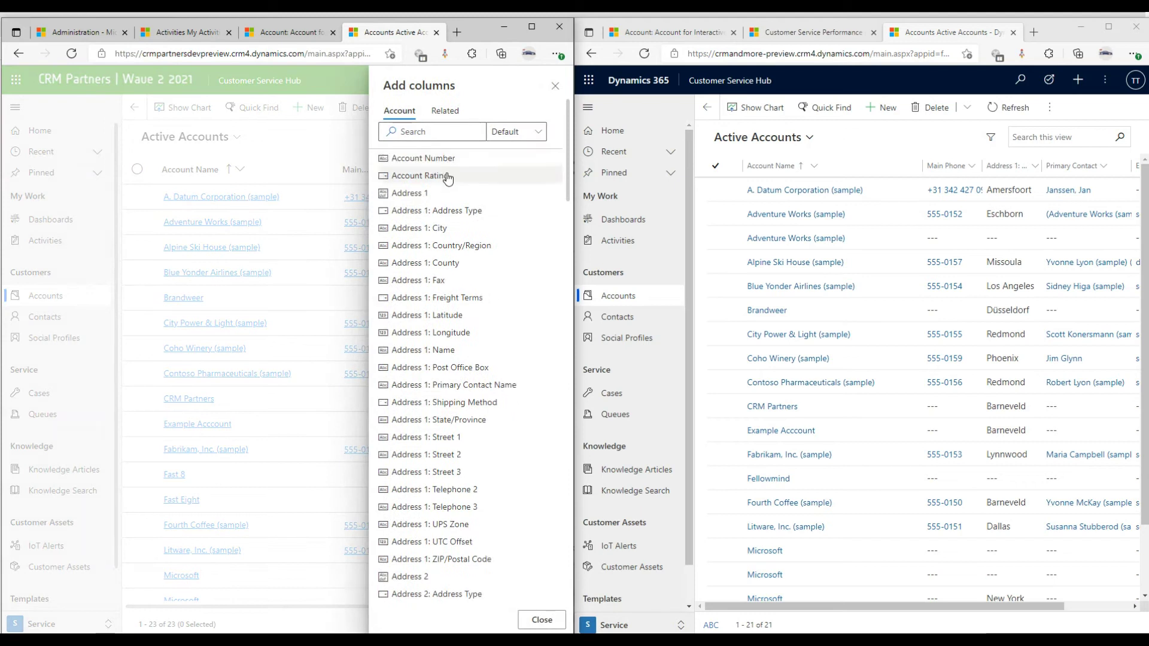
{"action": "left_click", "coordinate": [429, 314]}
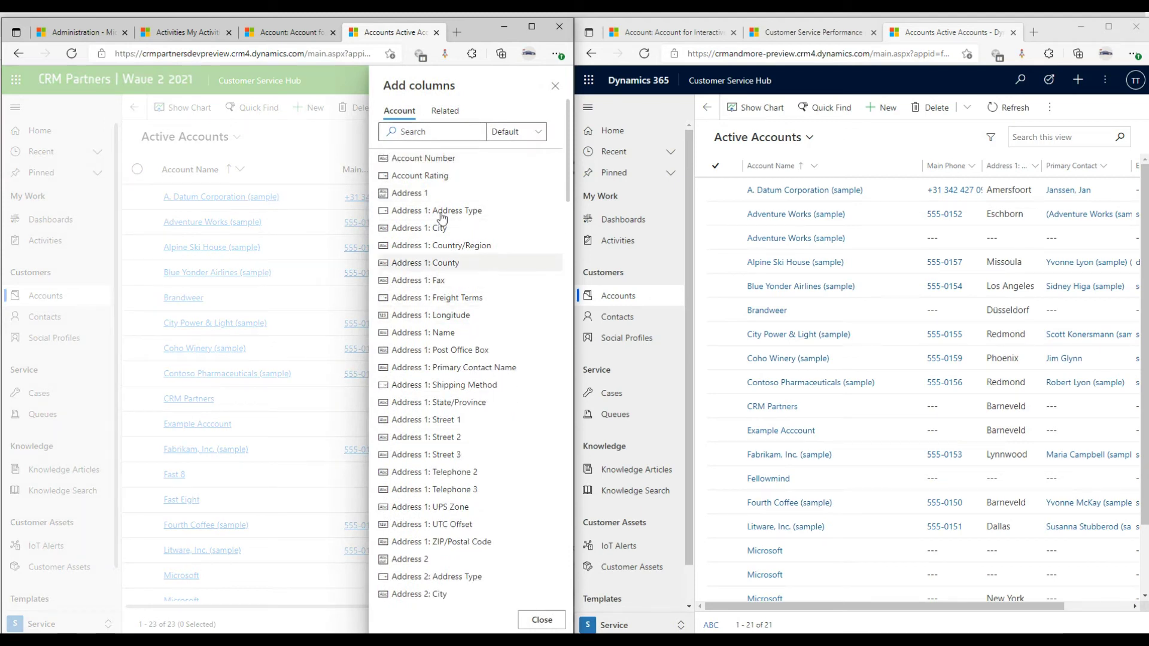
{"action": "left_click", "coordinate": [443, 111]}
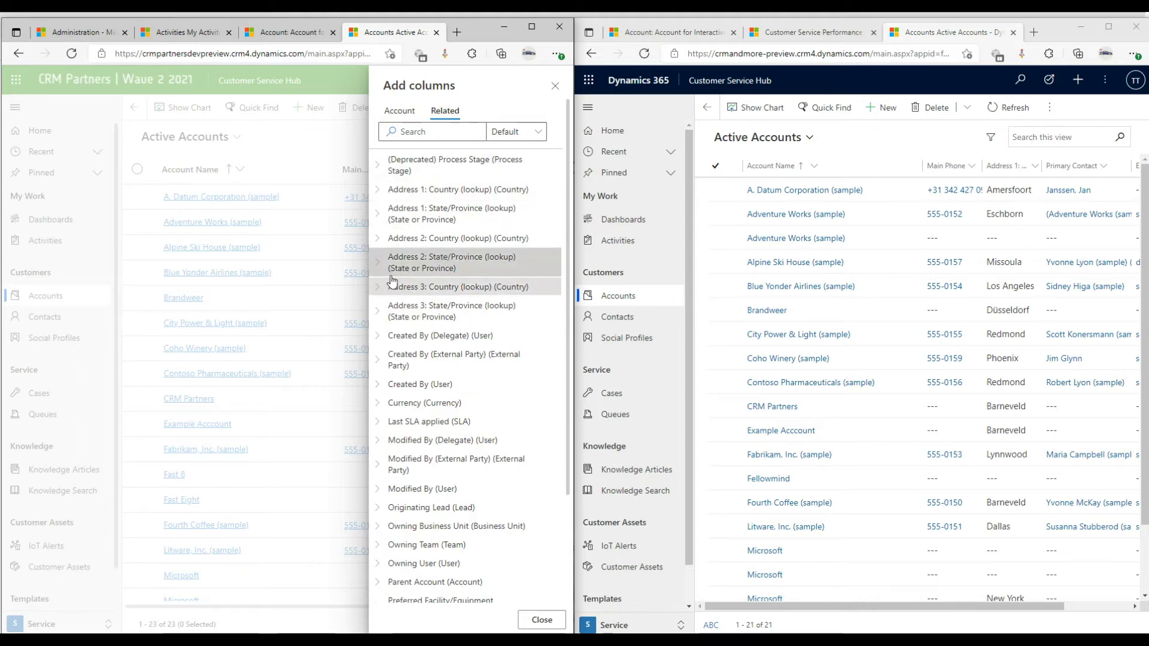
{"action": "left_click", "coordinate": [377, 264]}
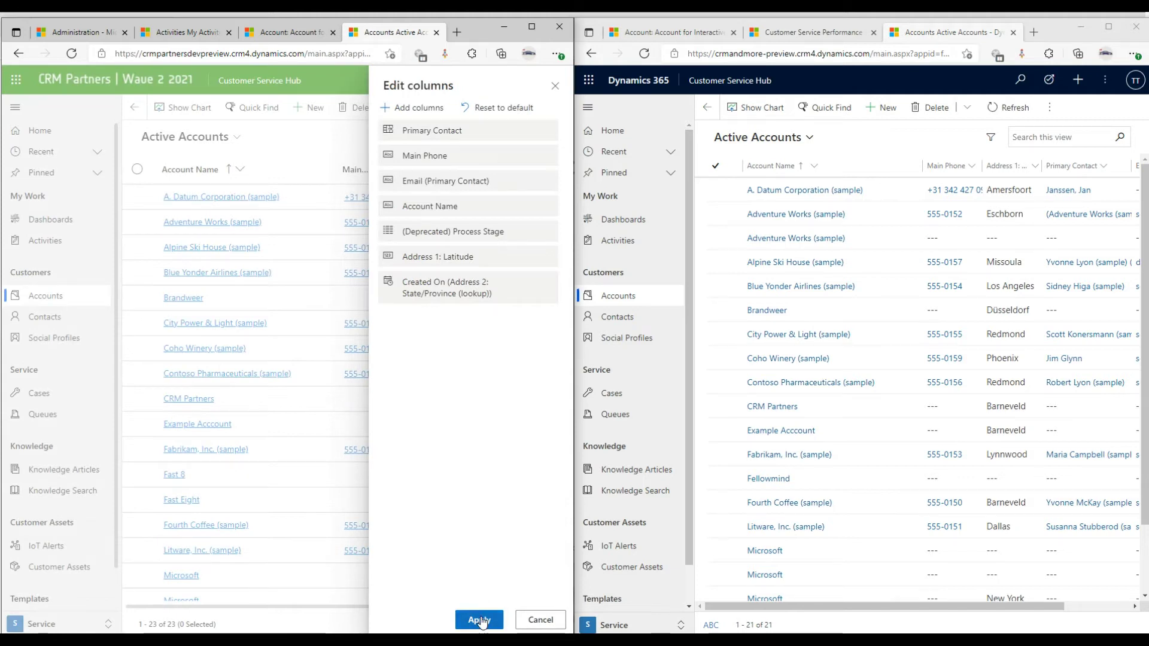
{"action": "left_click", "coordinate": [478, 620]}
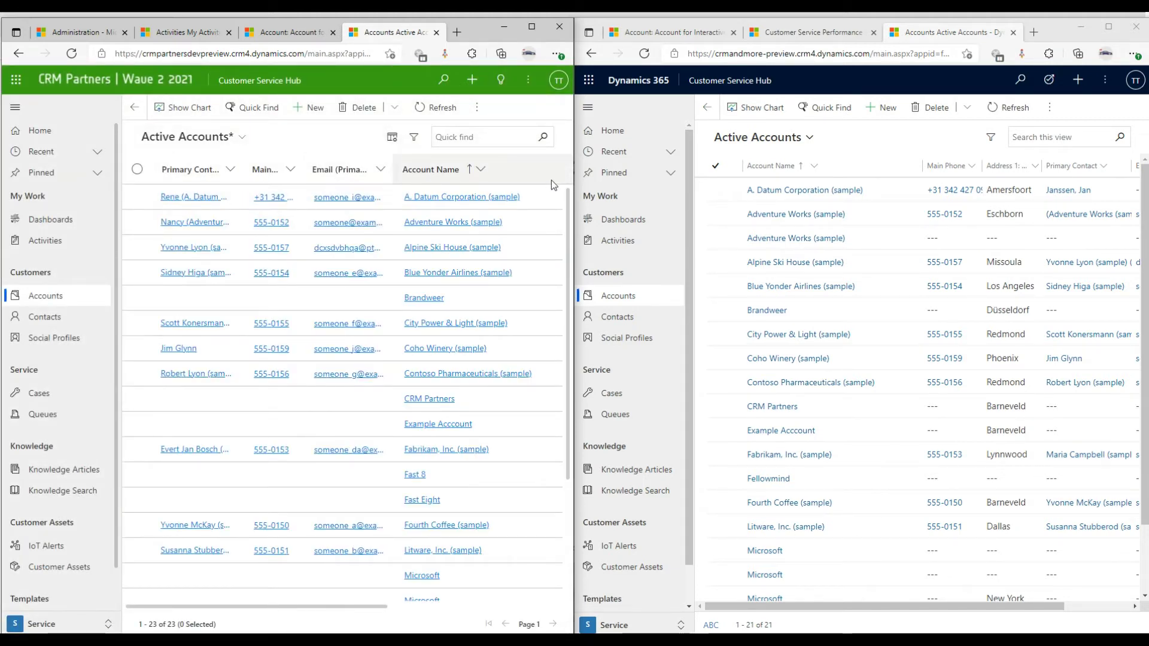
Step: View the Export to Excel options of the modified account list, and open and cancel the Save as new view form
{"action": "left_click", "coordinate": [476, 107]}
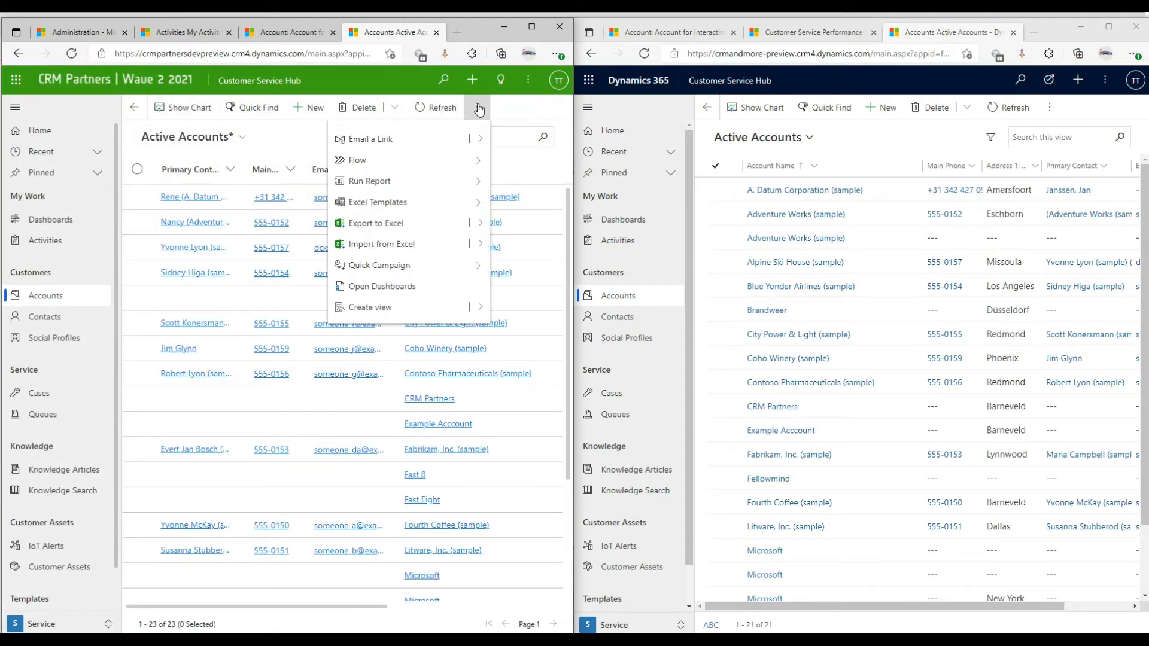
{"action": "left_click", "coordinate": [480, 223]}
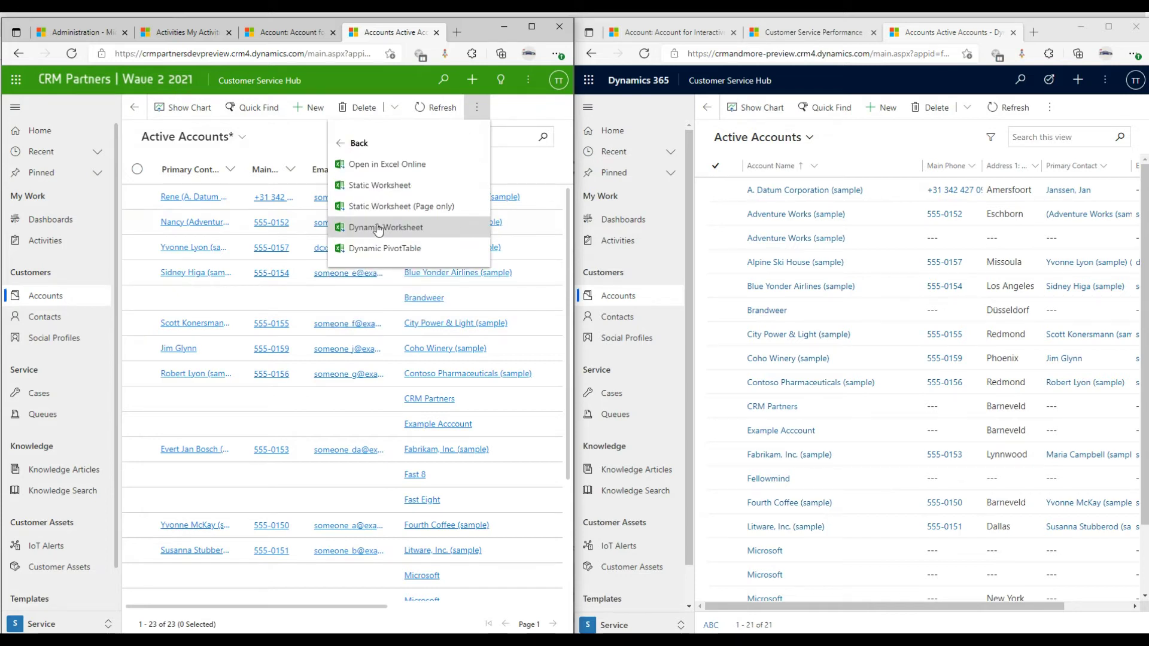
{"action": "left_click", "coordinate": [512, 130]}
{"action": "left_click", "coordinate": [476, 107]}
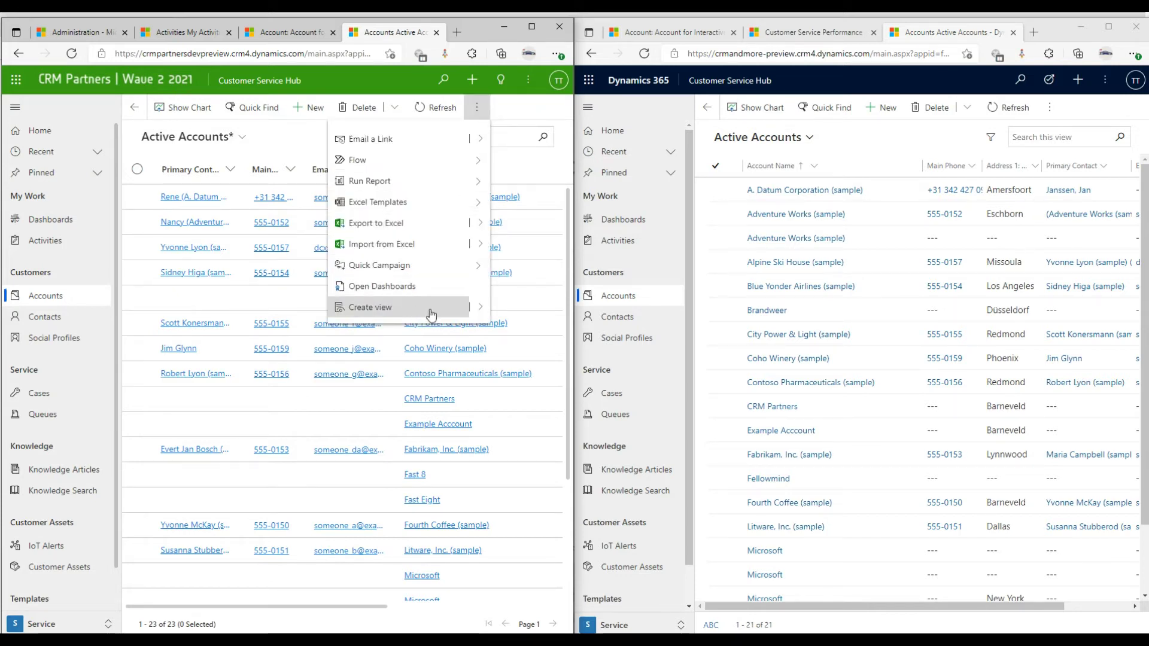
{"action": "left_click", "coordinate": [480, 307]}
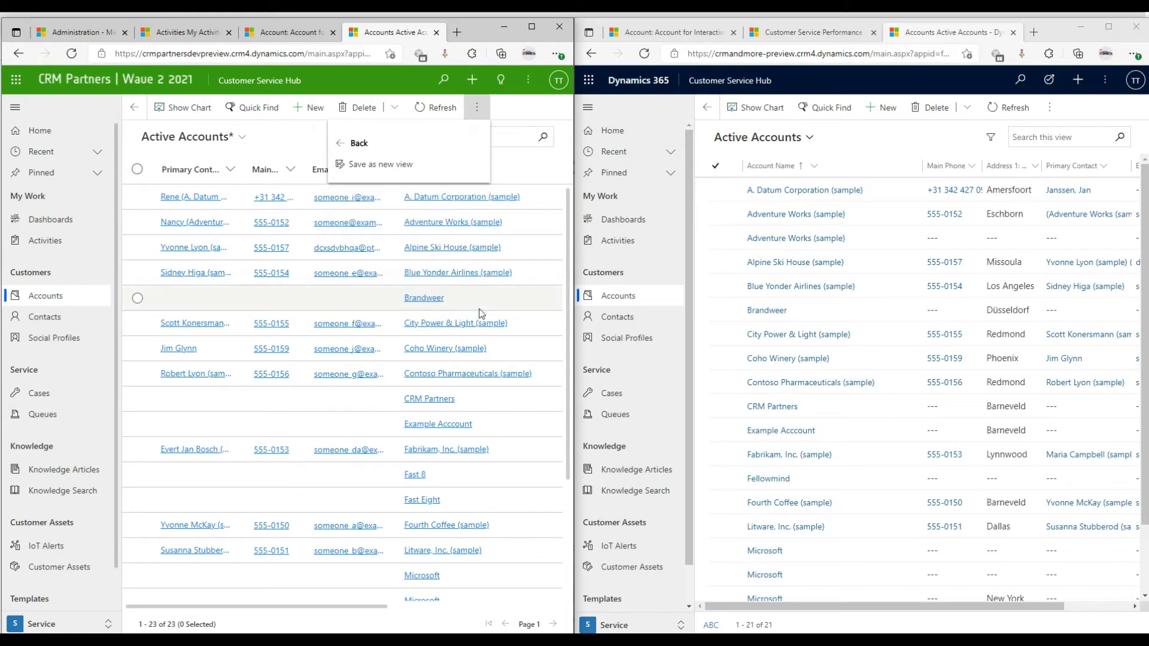
{"action": "left_click", "coordinate": [389, 166]}
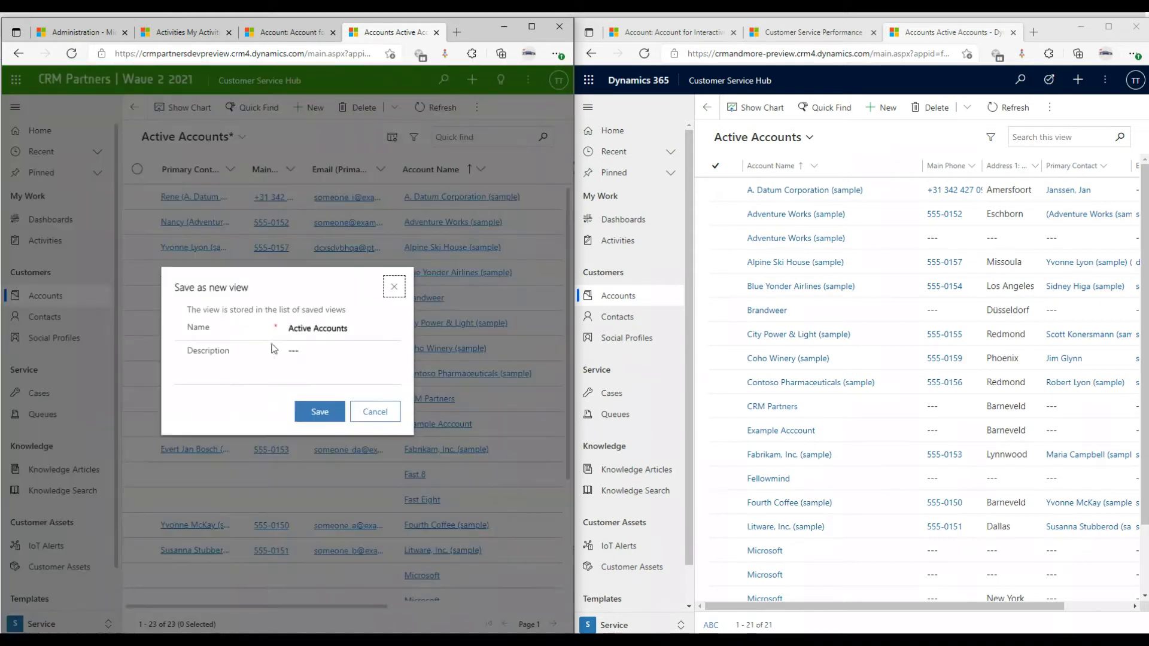
{"action": "left_click", "coordinate": [376, 418]}
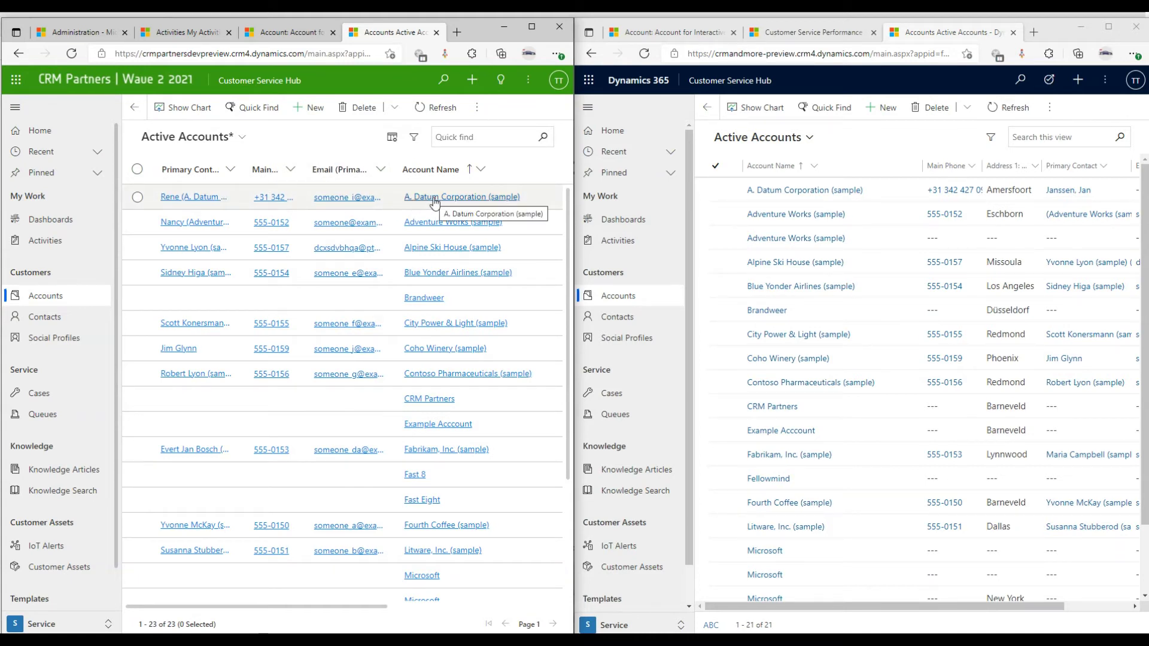
Step: Reorder the Email and Full Name columns in the related contacts of Adventure Works (sample), putting Email first, and reload the record
{"action": "left_click", "coordinate": [435, 220]}
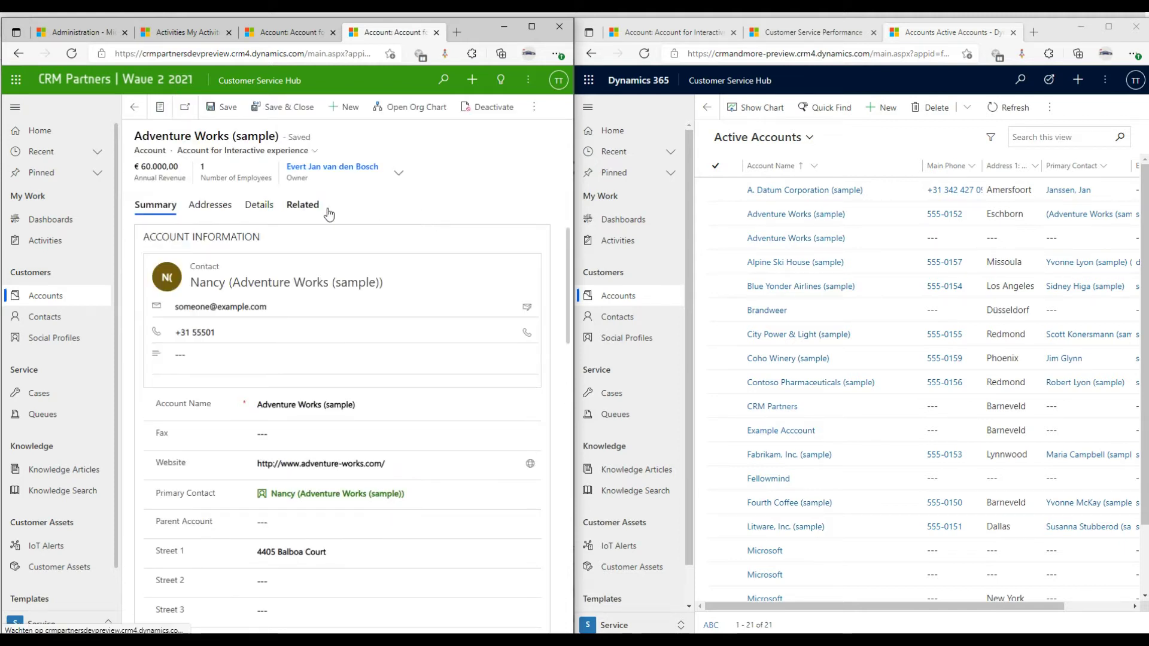
{"action": "left_click_drag", "start_coordinate": [563, 242], "coordinate": [285, 443]}
{"action": "left_click_drag", "start_coordinate": [362, 448], "coordinate": [400, 446]}
{"action": "left_click", "coordinate": [215, 445]}
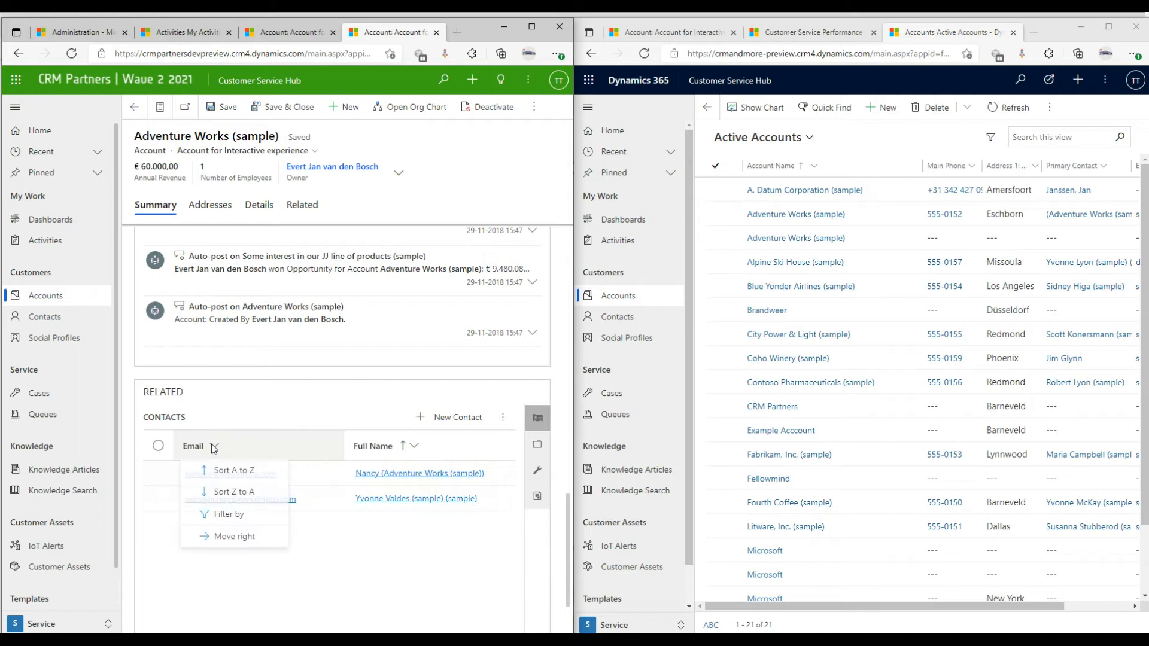
{"action": "left_click", "coordinate": [220, 538]}
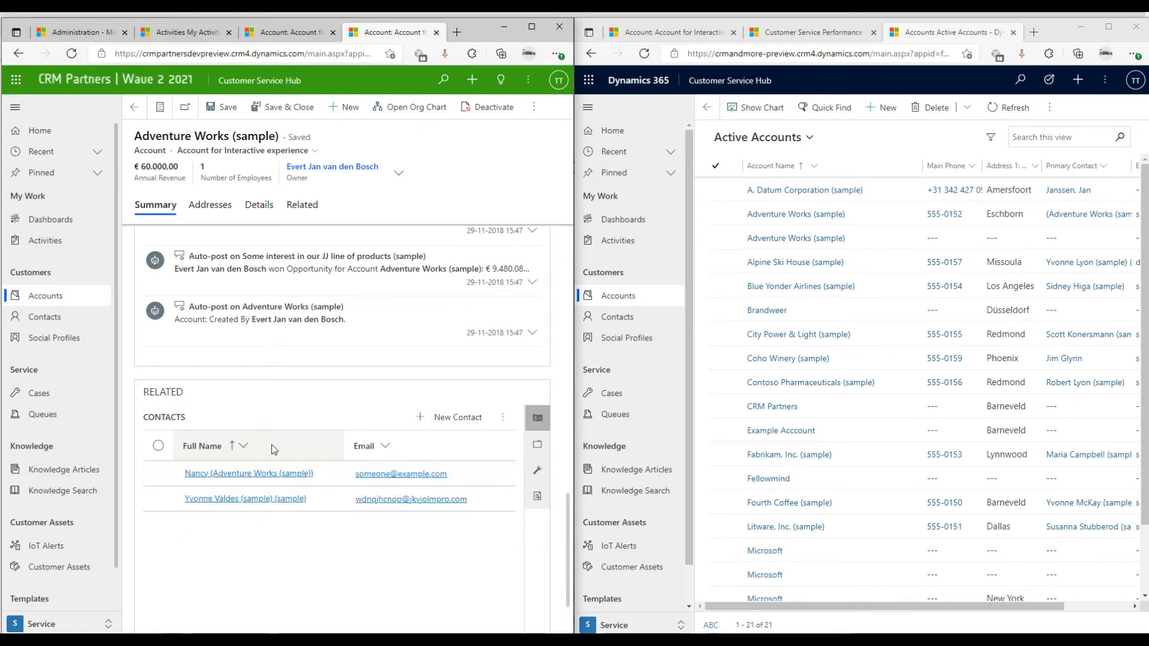
{"action": "left_click_drag", "start_coordinate": [397, 447], "coordinate": [281, 447]}
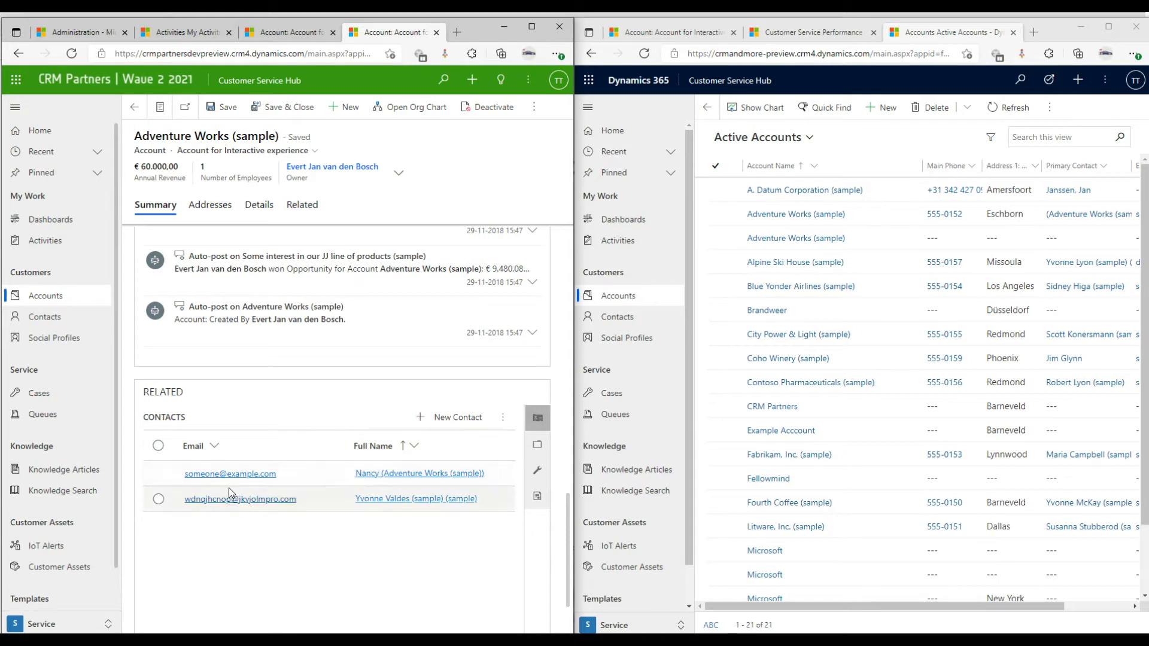
{"action": "left_click", "coordinate": [71, 53]}
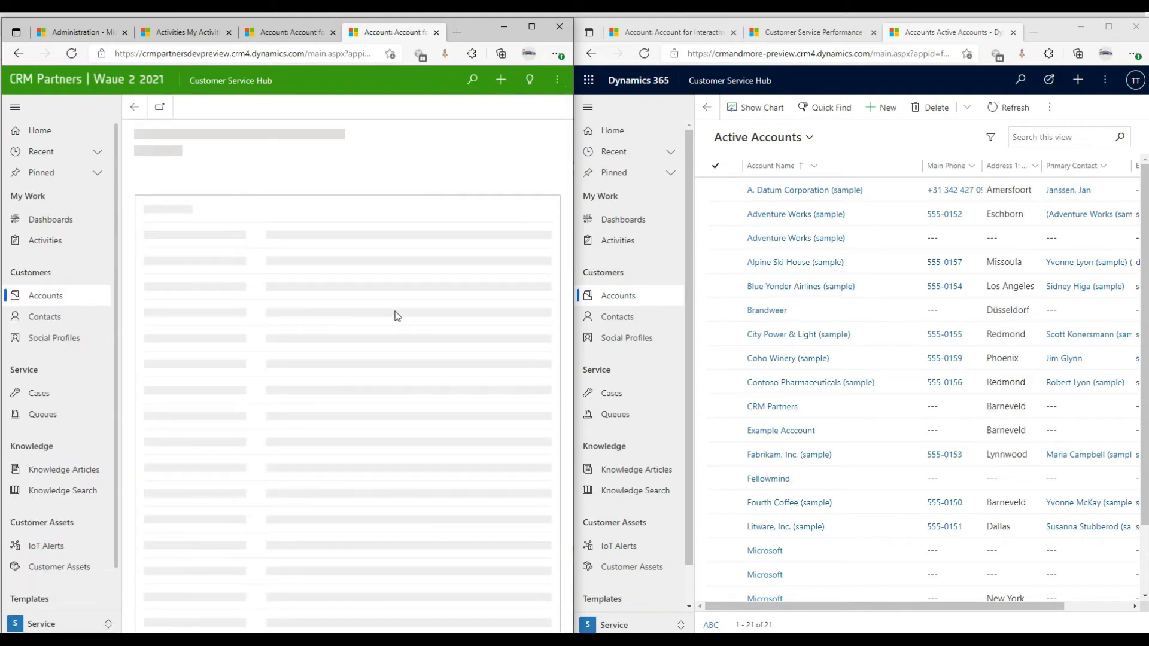
{"action": "scroll", "coordinate": [561, 314], "scroll_direction": "down", "scroll_amount": 10}
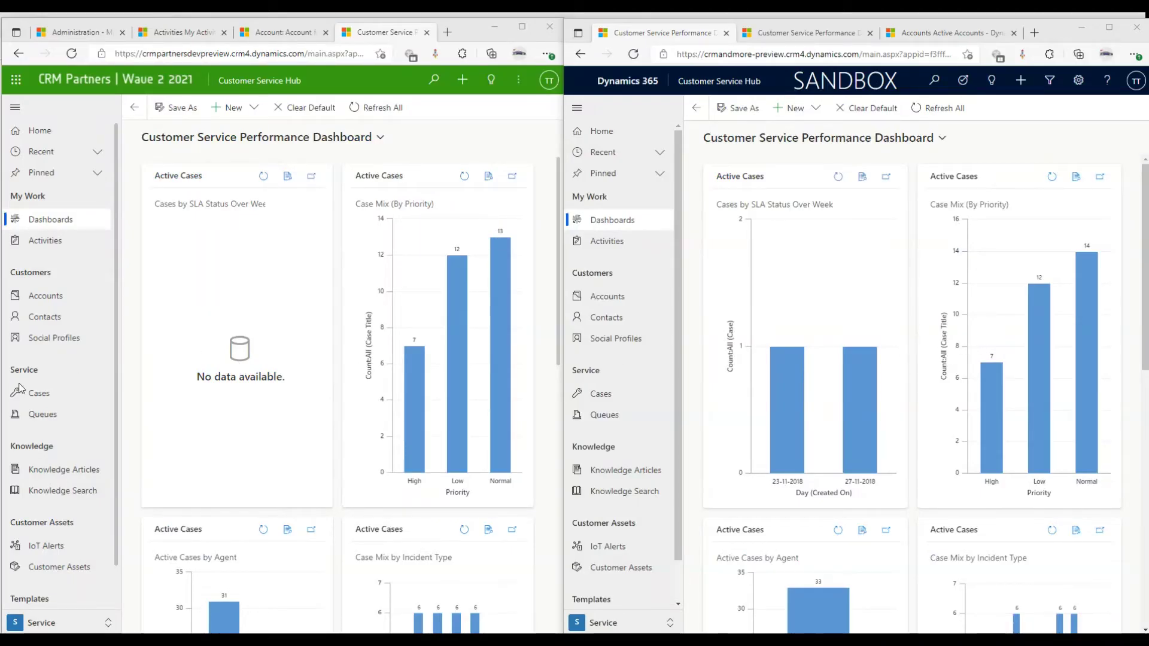
Step: Open the Adventure Works (sample) account with primary contact from the Accounts list in both environments
{"action": "left_click", "coordinate": [27, 296]}
{"action": "left_click", "coordinate": [608, 296]}
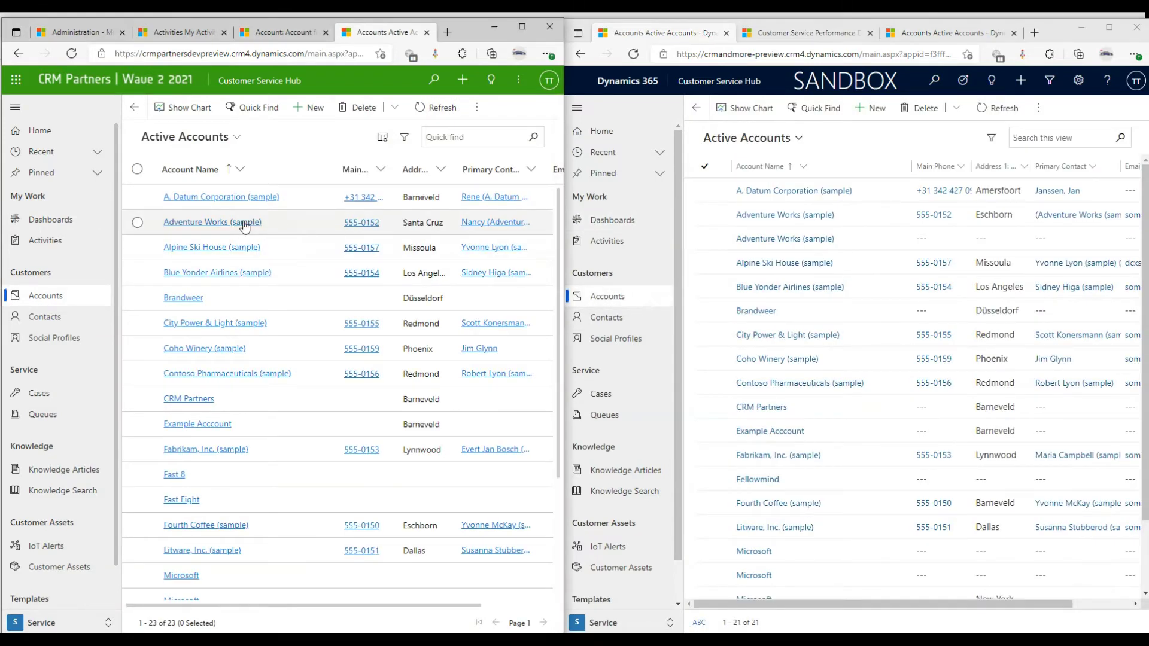
{"action": "left_click", "coordinate": [243, 223]}
{"action": "left_click", "coordinate": [777, 215]}
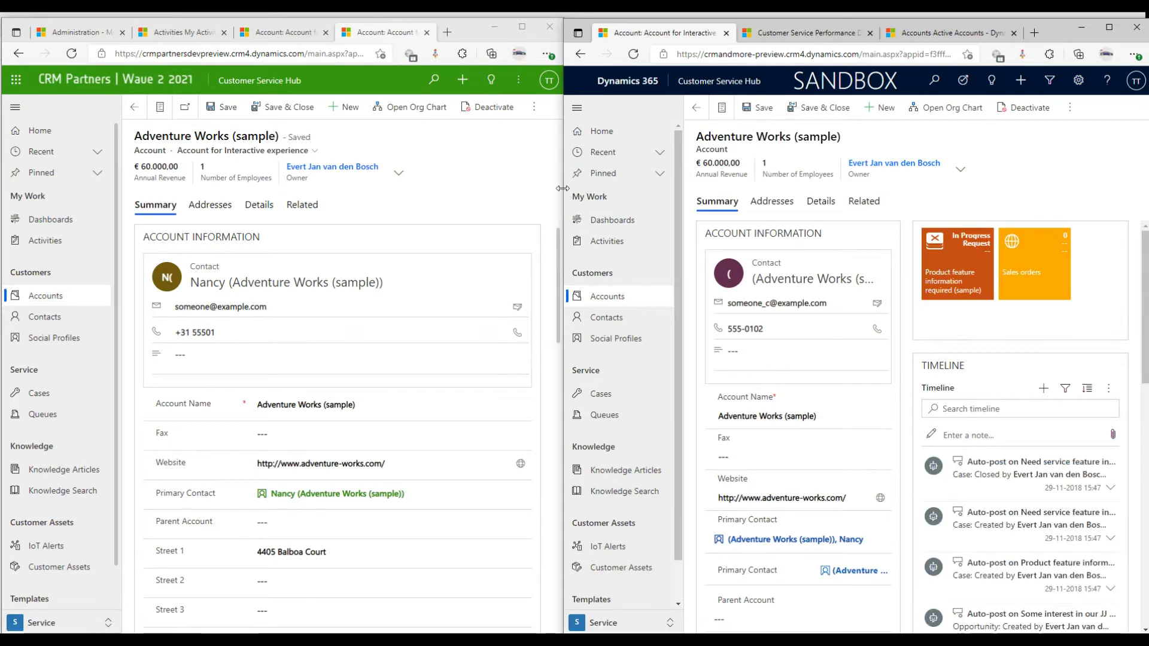
Step: Widen the sandbox browser window, and open the Adventure Works (sample) record in a separate window and close it
{"action": "left_click_drag", "start_coordinate": [558, 189], "coordinate": [339, 189]}
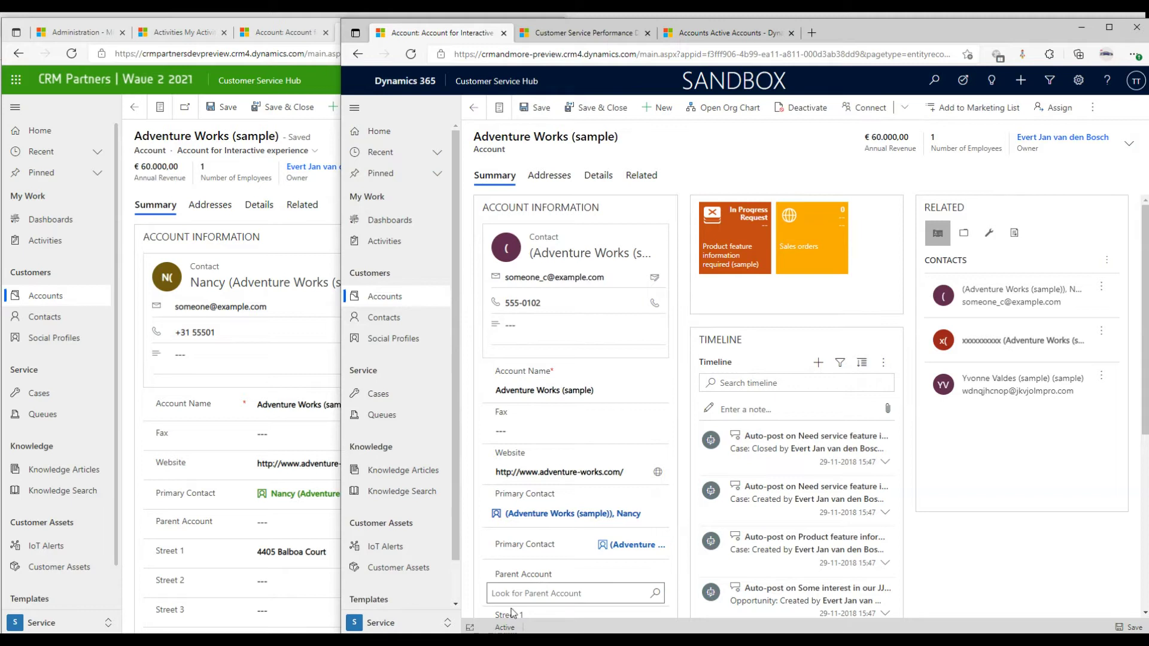
{"action": "left_click", "coordinate": [471, 629]}
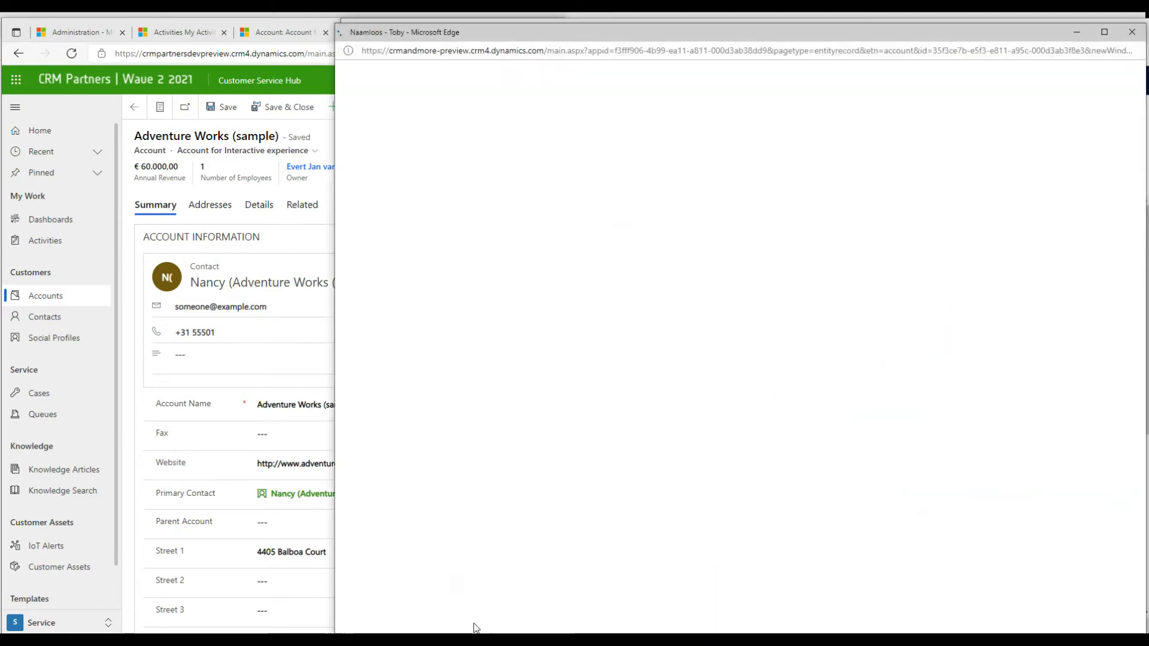
{"action": "left_click", "coordinate": [1129, 33]}
{"action": "left_click", "coordinate": [568, 221]}
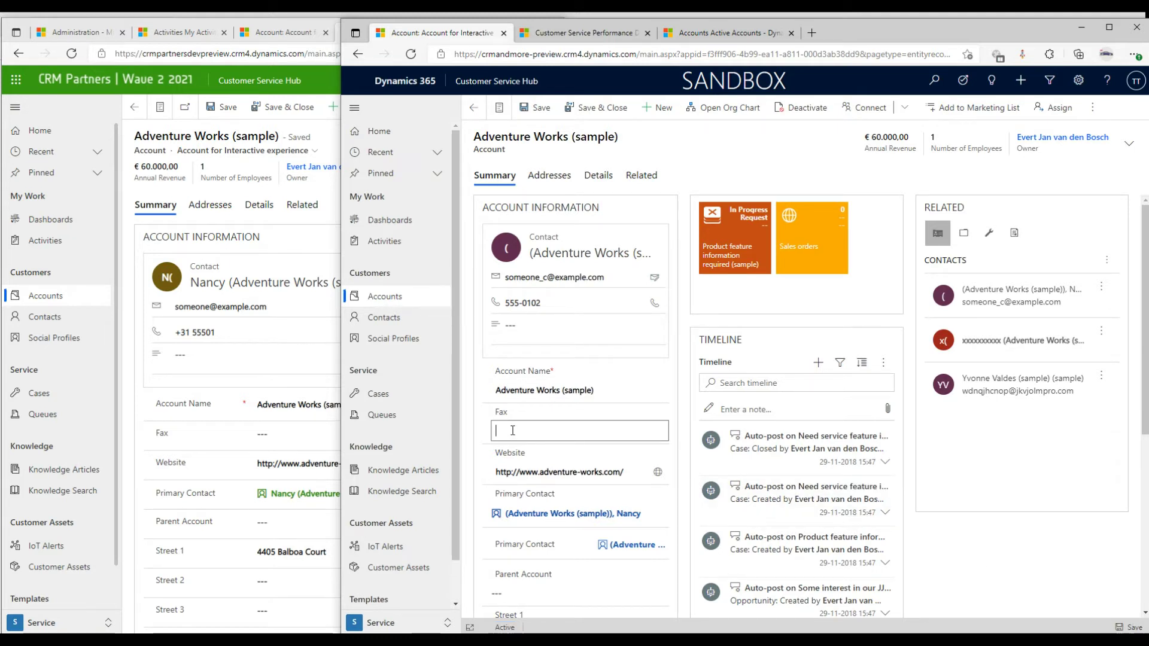
Step: Enter 123 in the Fax field of the sandbox Adventure Works (sample) record to try out unsaved changes, and clear it
{"action": "left_click", "coordinate": [680, 429]}
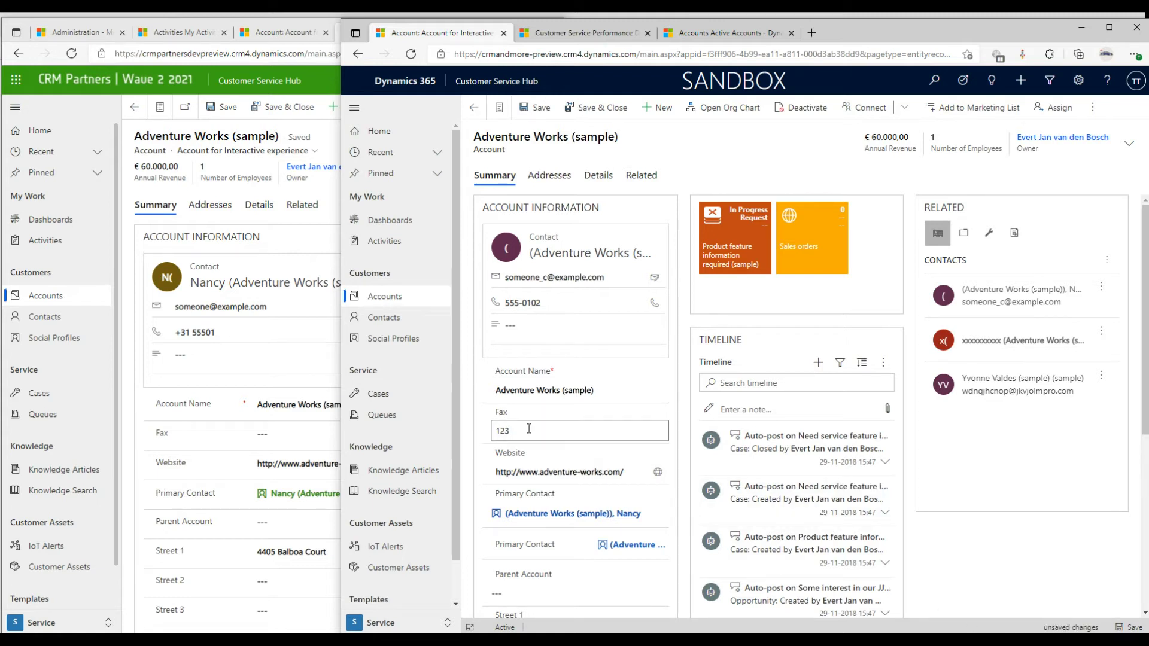
{"action": "key", "text": "BackSpace"}
{"action": "left_click", "coordinate": [681, 407]}
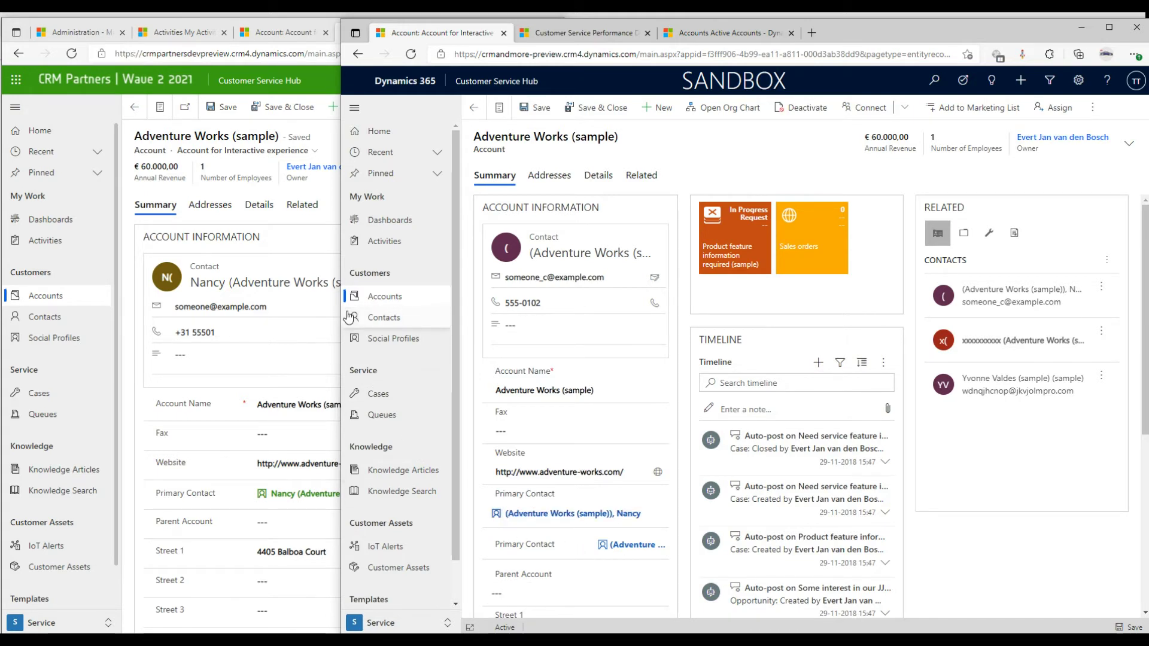
Step: Narrow the sandbox browser window, and open the Wave 2 Adventure Works (sample) record in a separate window and return to the original window
{"action": "left_click_drag", "start_coordinate": [342, 322], "coordinate": [875, 228]}
{"action": "scroll", "coordinate": [561, 364], "scroll_direction": "down", "scroll_amount": 5}
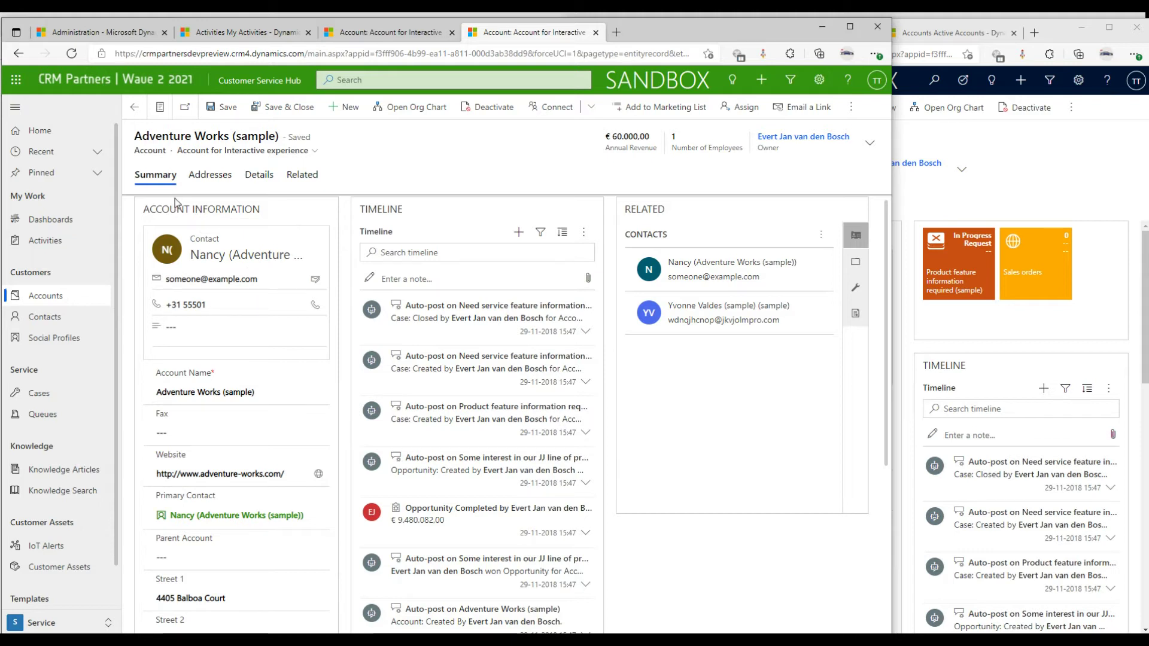
{"action": "left_click", "coordinate": [185, 110]}
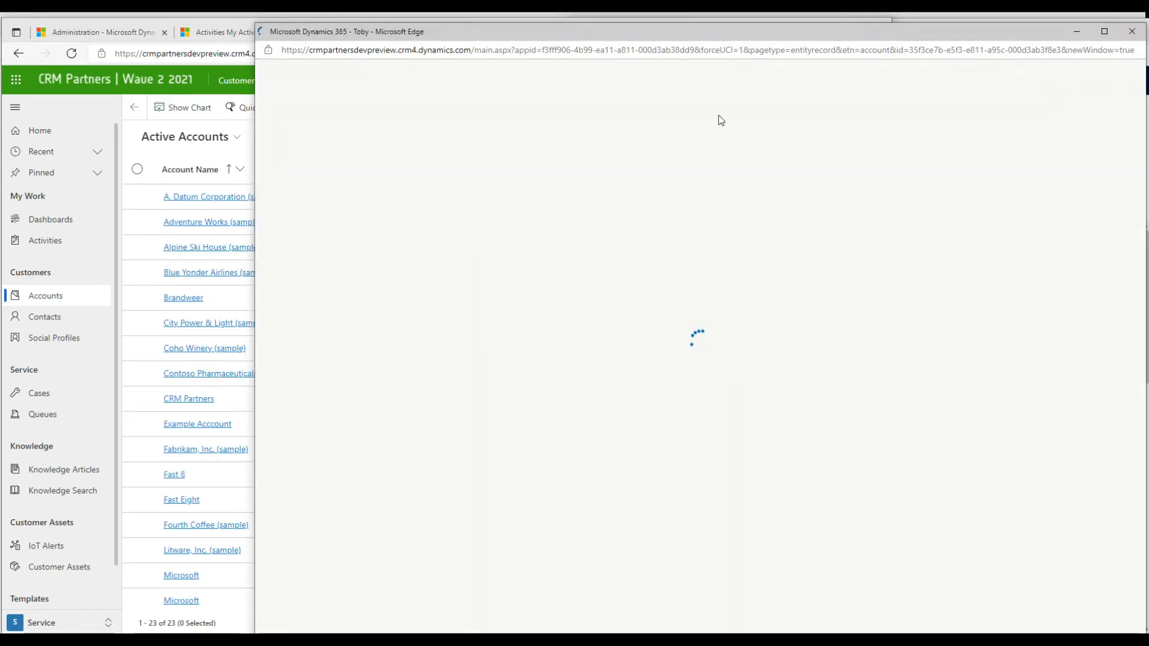
{"action": "left_click", "coordinate": [223, 180]}
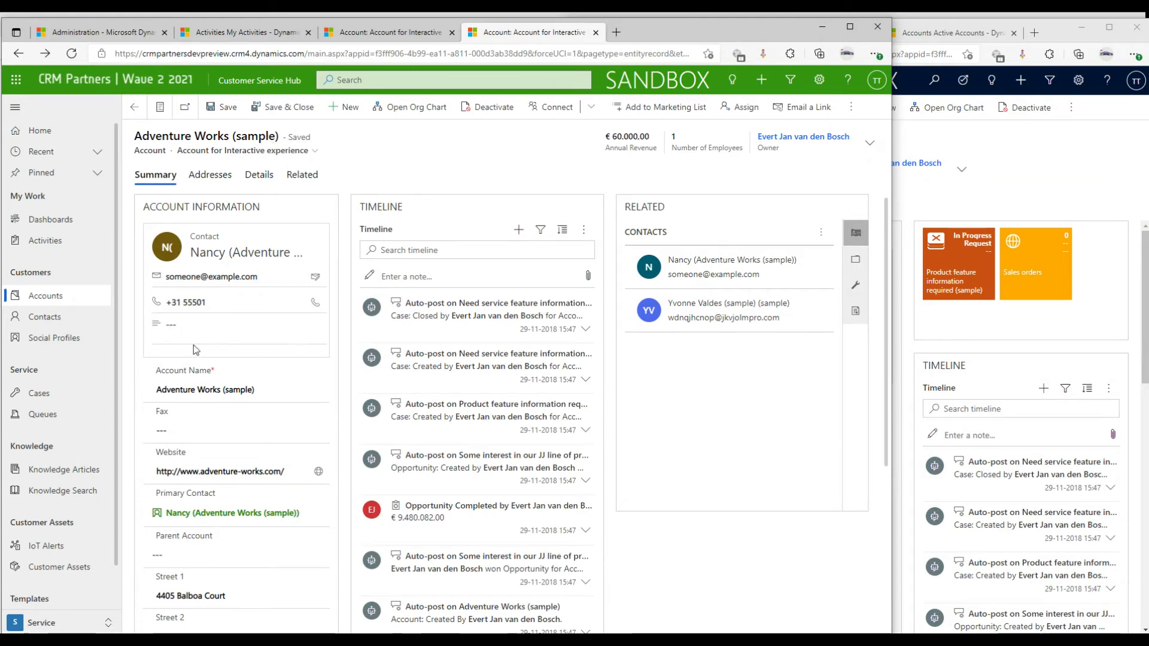
Step: Open the inactive Adventure Works (sample) account from the recent records in Wave 2 and examine its read-only notification
{"action": "left_click", "coordinate": [90, 155]}
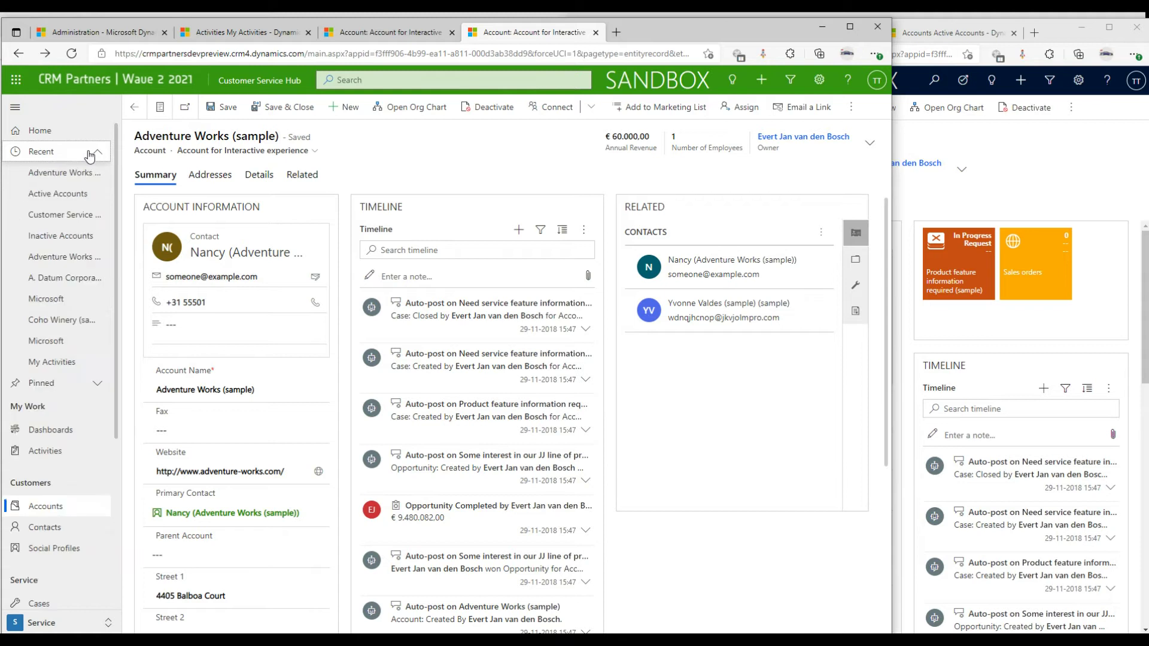
{"action": "left_click", "coordinate": [66, 256]}
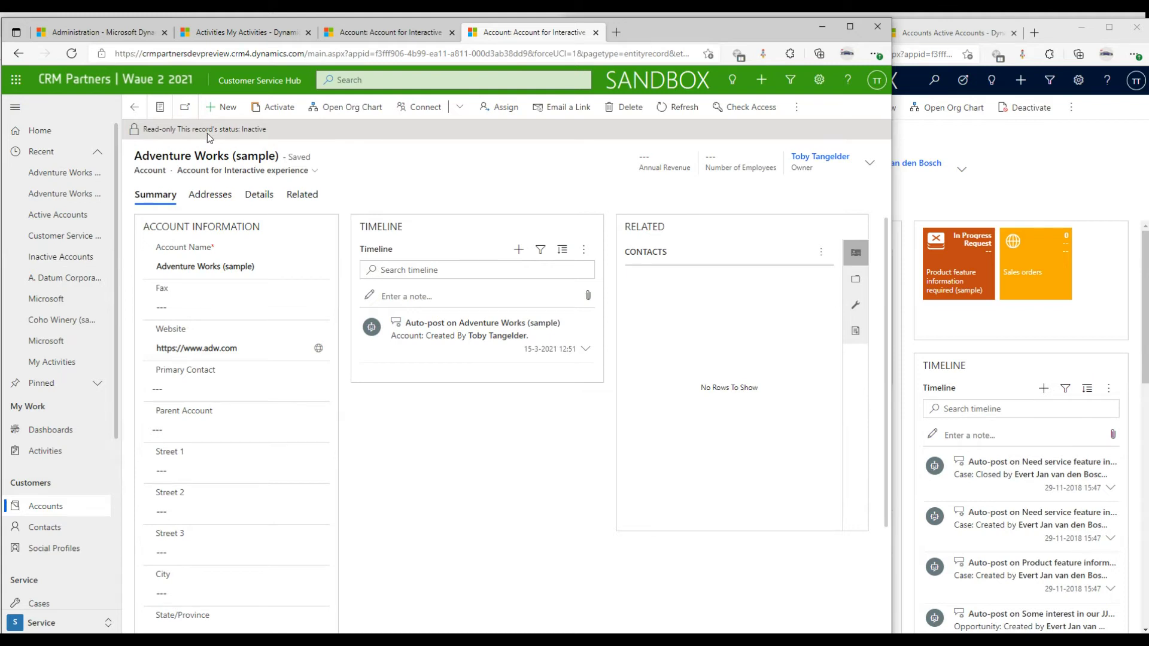
{"action": "left_click_drag", "start_coordinate": [147, 133], "coordinate": [267, 133]}
{"action": "left_click", "coordinate": [271, 135]}
Step: Return to the active Adventure Works (sample) account, enter 123 as its fax number and save the record
{"action": "left_click", "coordinate": [65, 193]}
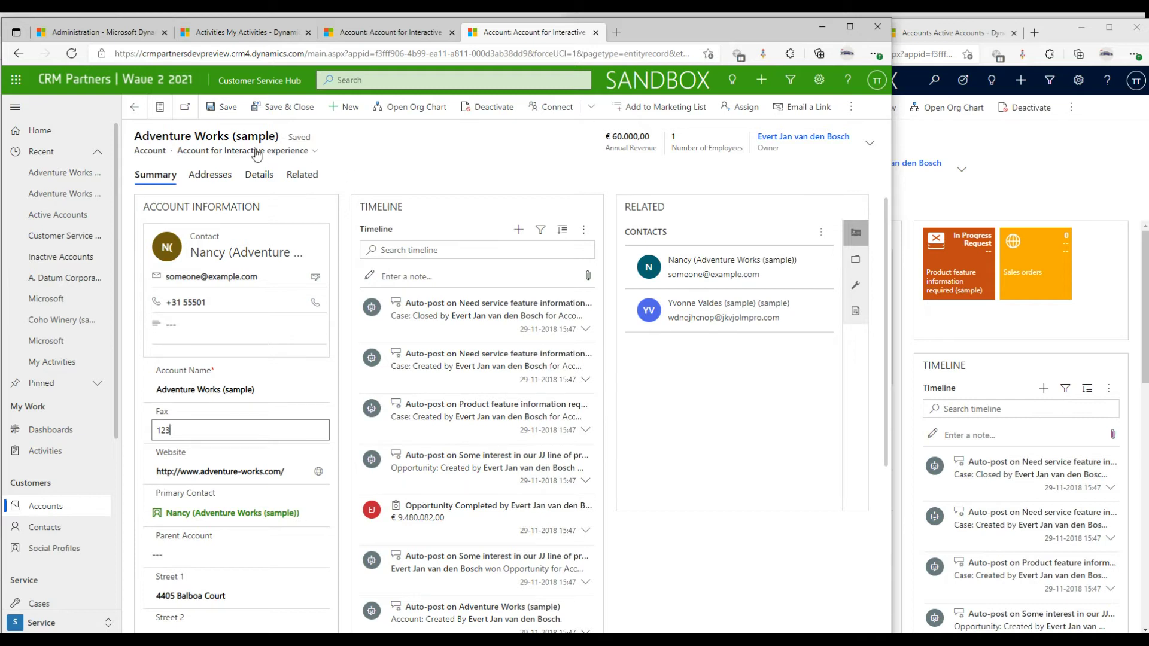
{"action": "left_click", "coordinate": [372, 148]}
{"action": "key", "text": "ctrl+s"}
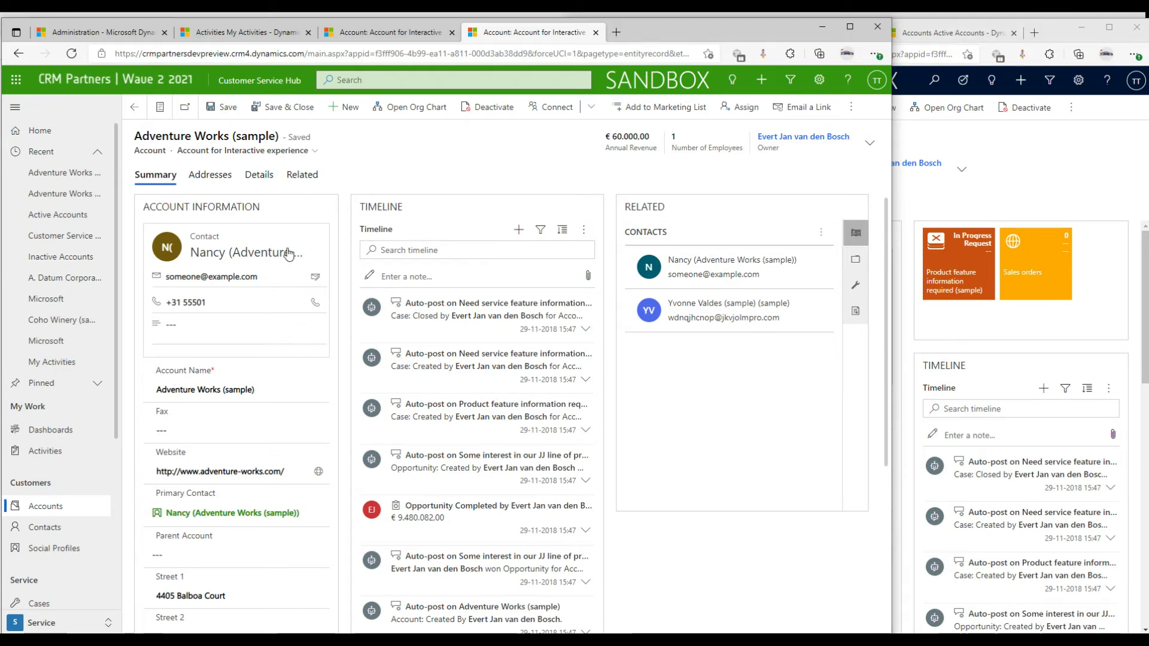
Step: Open the Active Accounts list in both environments and examine the alphabetical filter of the sandbox list
{"action": "left_click", "coordinate": [44, 506]}
{"action": "key", "text": "alt+Tab"}
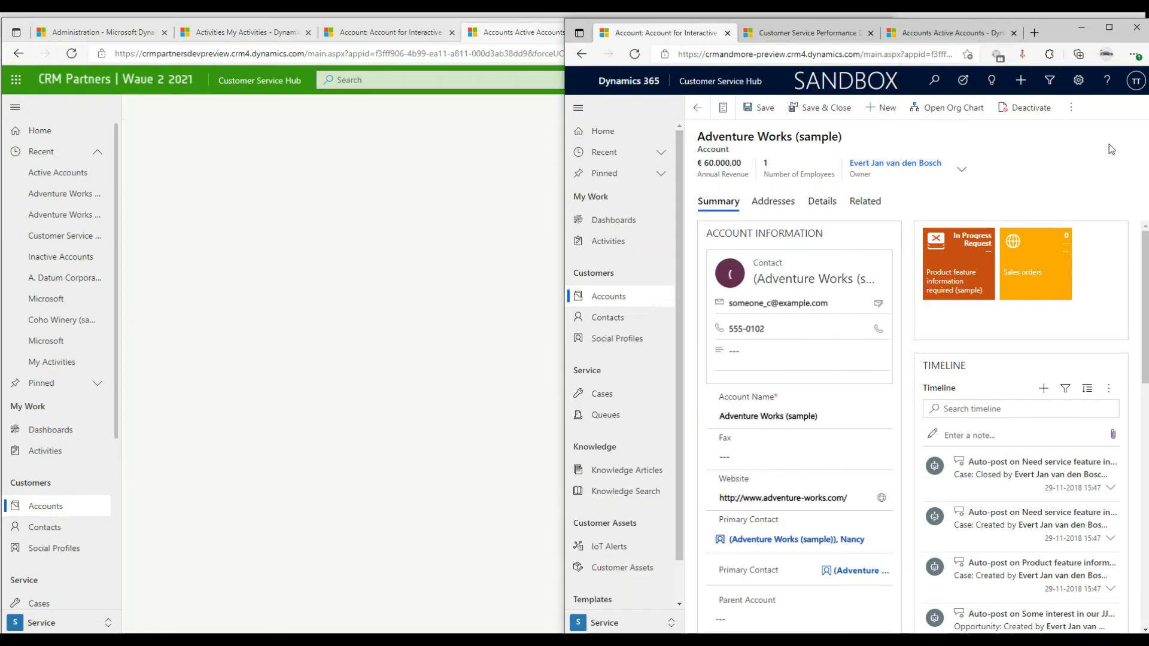
{"action": "left_click", "coordinate": [617, 303]}
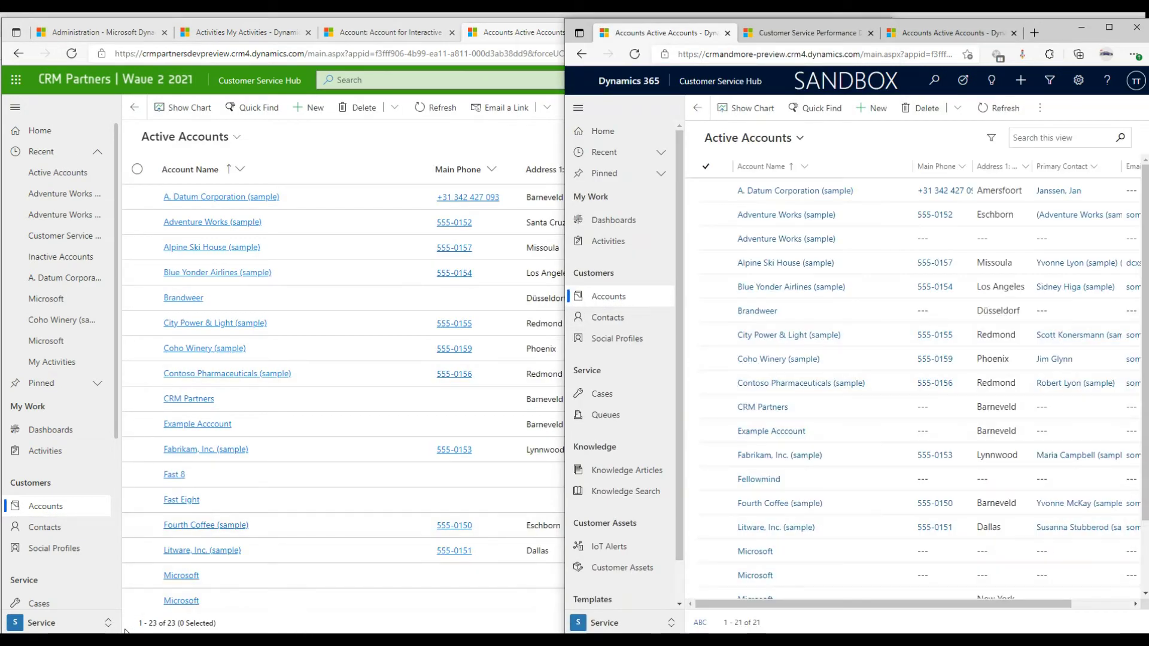
{"action": "left_click", "coordinate": [699, 623]}
{"action": "left_click", "coordinate": [765, 339]}
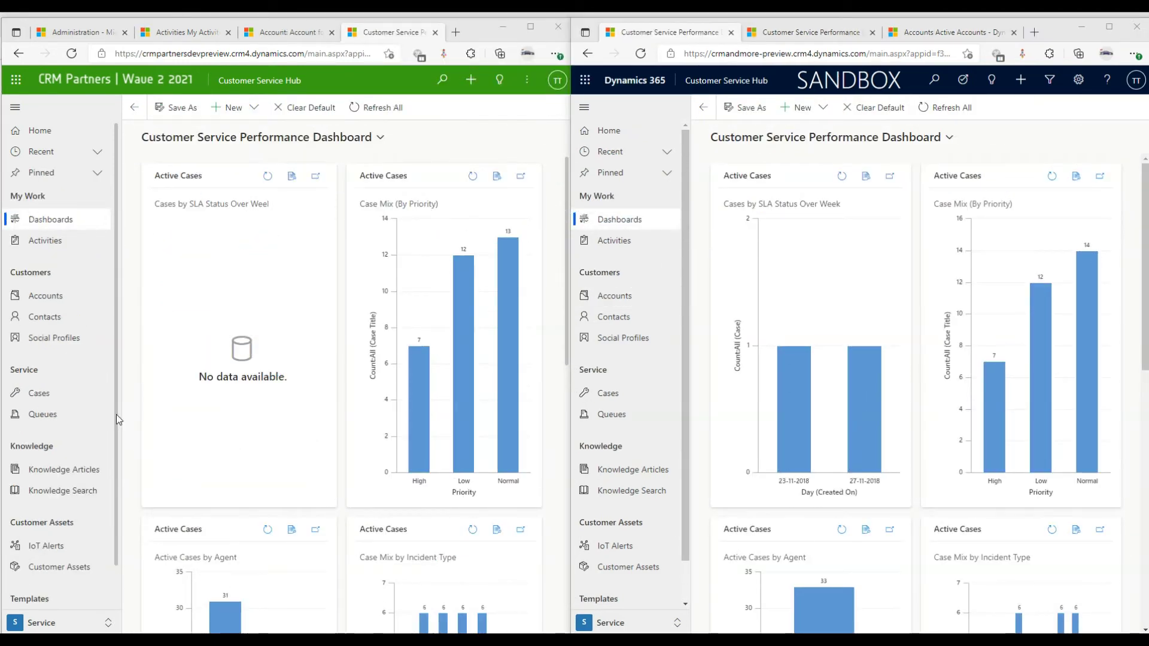
Step: Open Active Cases in both environments, and view the Details fields of the bulk edit form for the first two sandbox cases
{"action": "left_click", "coordinate": [48, 394]}
{"action": "left_click", "coordinate": [606, 394]}
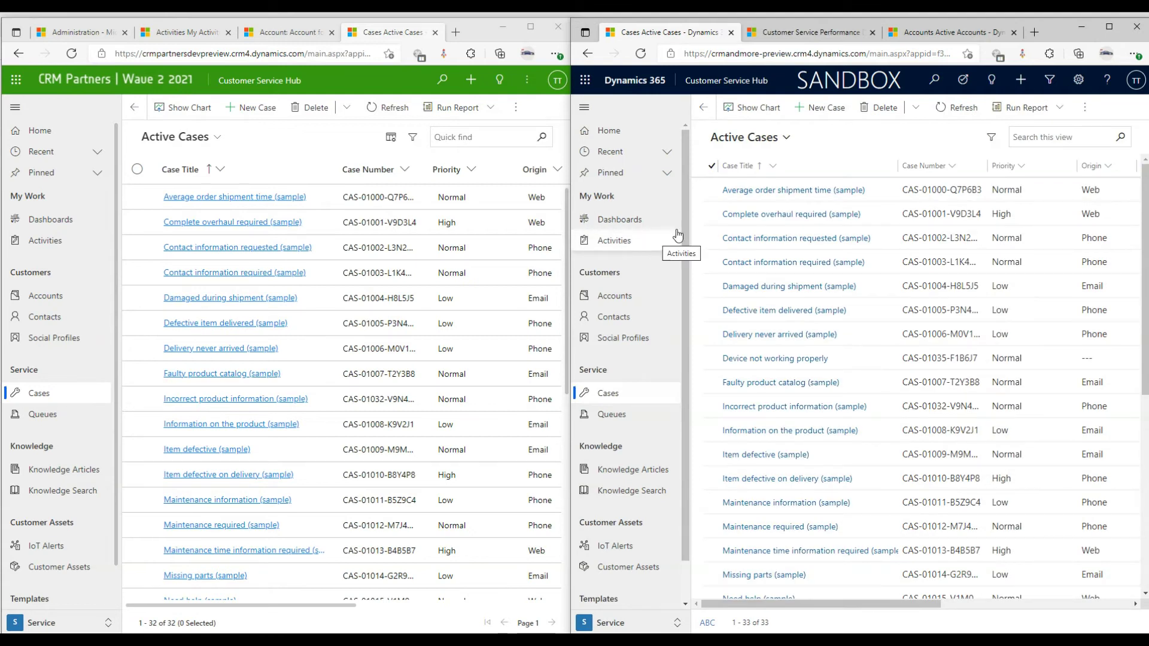
{"action": "left_click", "coordinate": [711, 191]}
{"action": "left_click", "coordinate": [711, 215]}
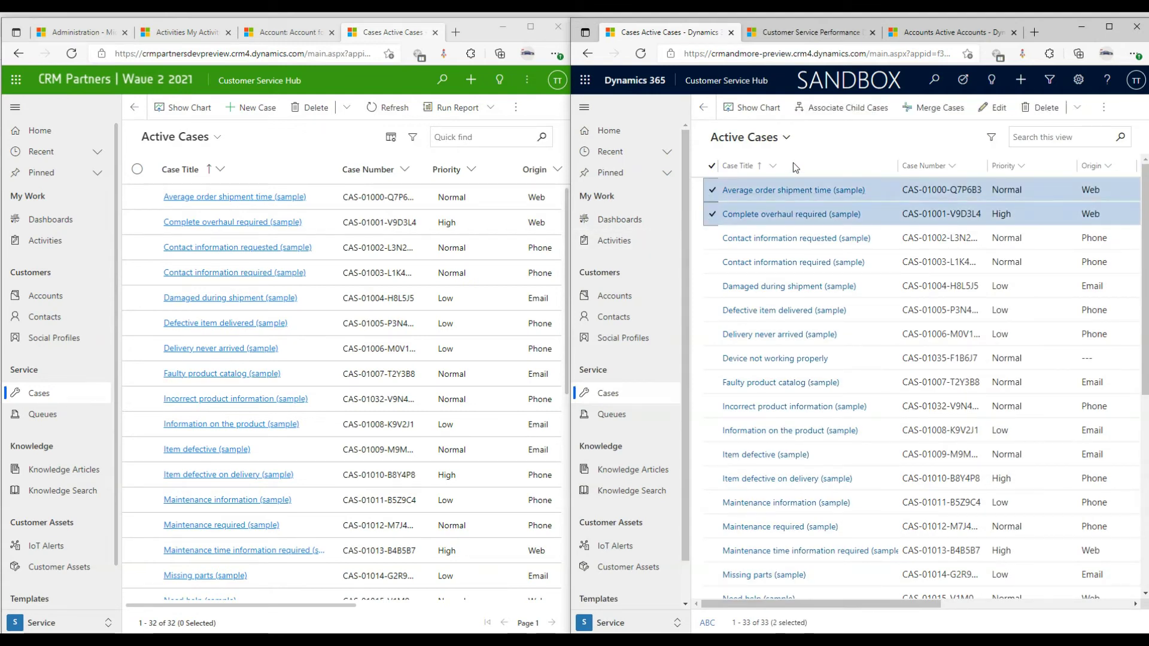
{"action": "left_click", "coordinate": [994, 108]}
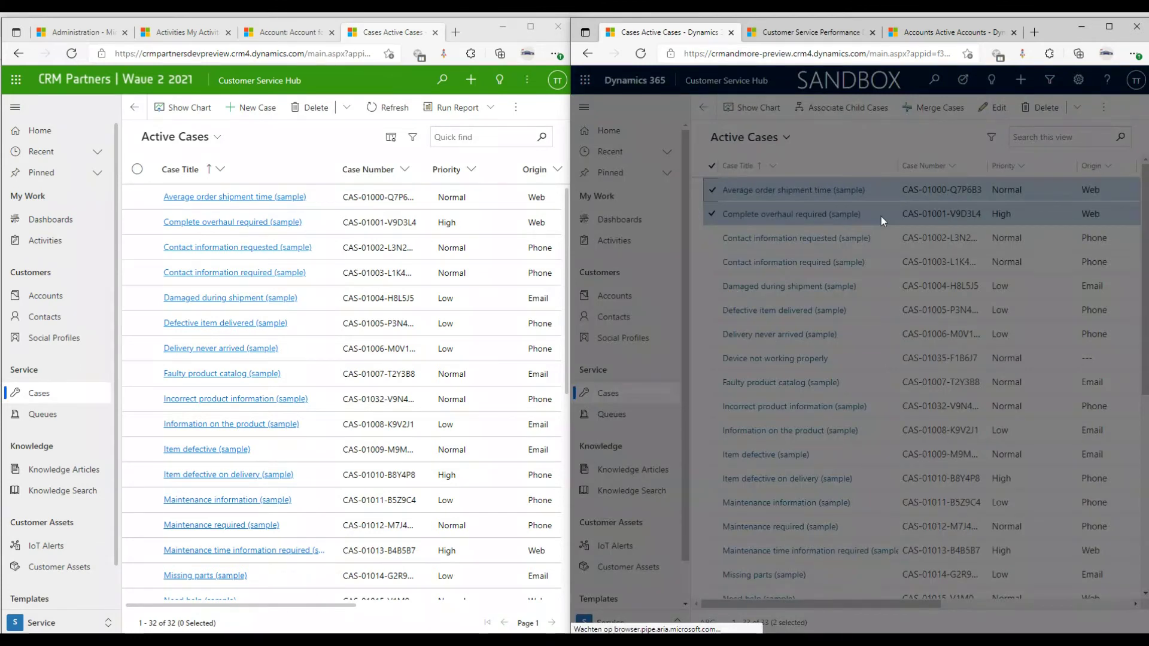
{"action": "scroll", "coordinate": [822, 274], "scroll_direction": "down", "scroll_amount": 1}
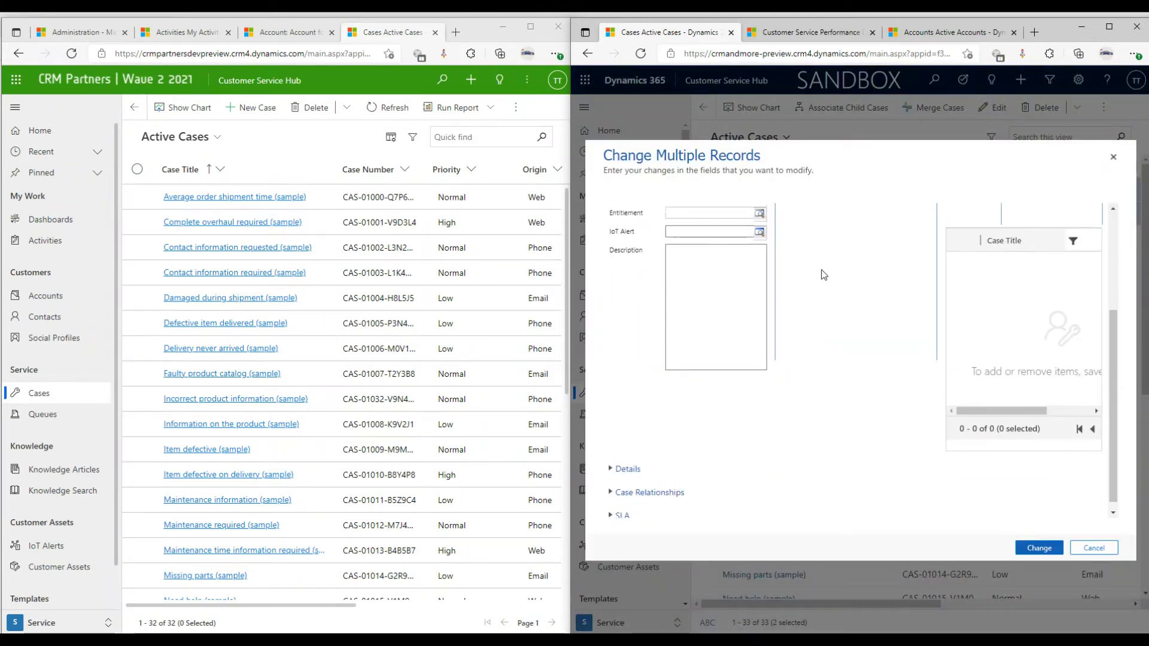
{"action": "left_click", "coordinate": [636, 466]}
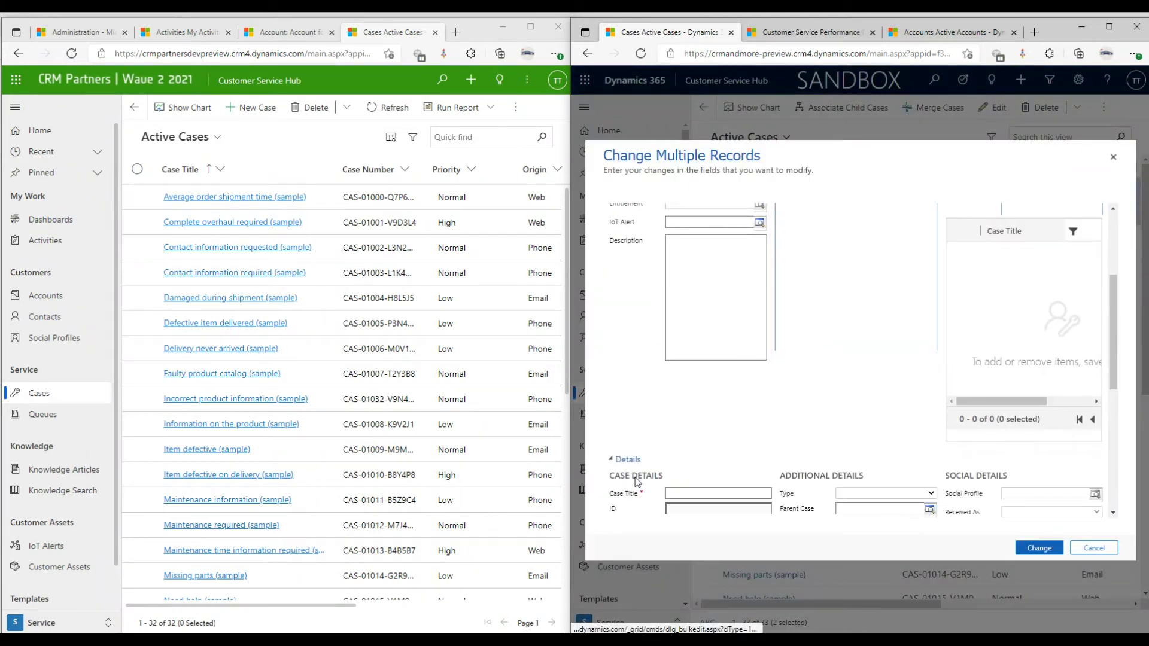
Step: Open bulk editing for the first two Wave 2 cases, view the Details and Summary fields, and cancel
{"action": "left_click", "coordinate": [137, 197]}
{"action": "left_click", "coordinate": [137, 222]}
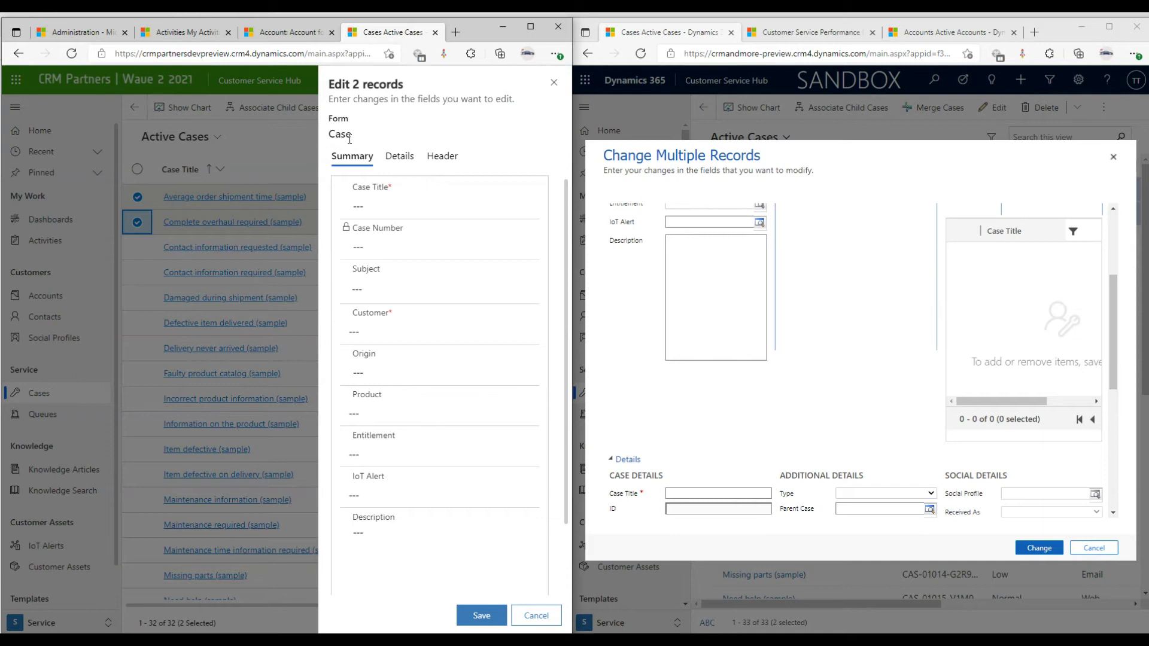
{"action": "left_click", "coordinate": [399, 159]}
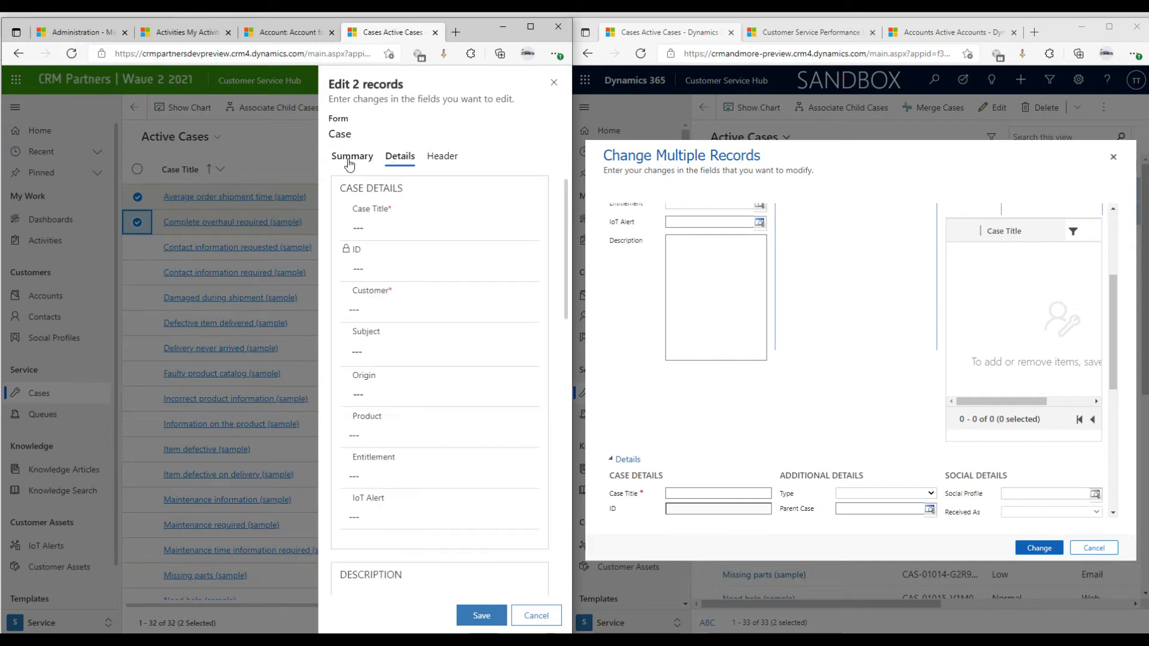
{"action": "left_click", "coordinate": [351, 157]}
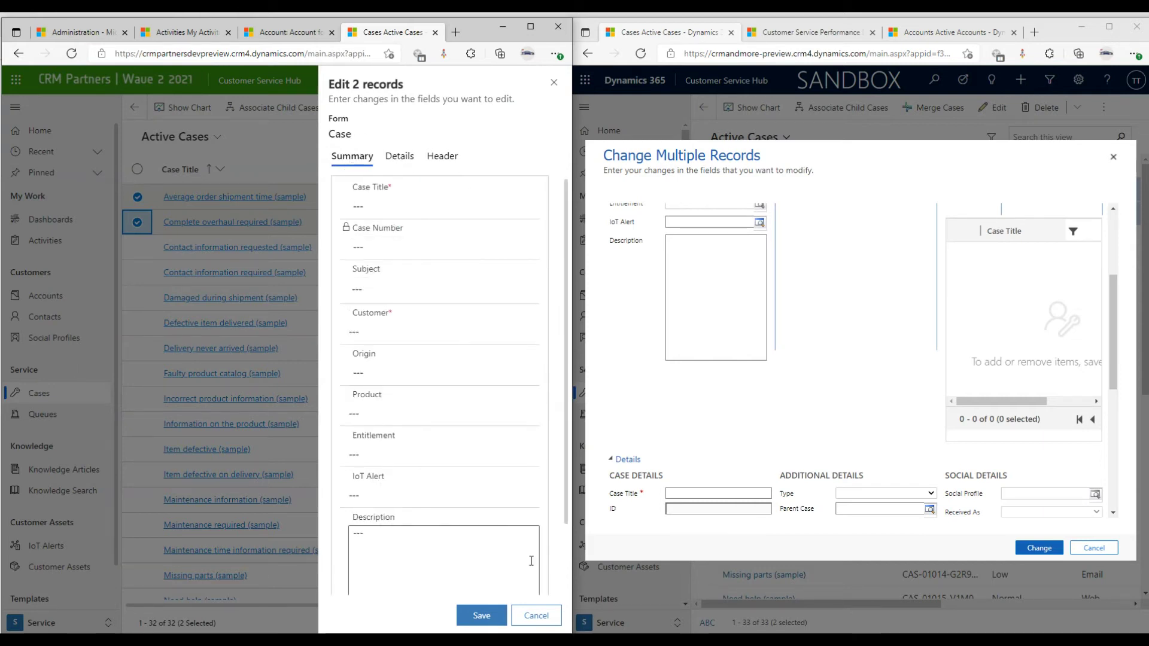
{"action": "left_click", "coordinate": [536, 616]}
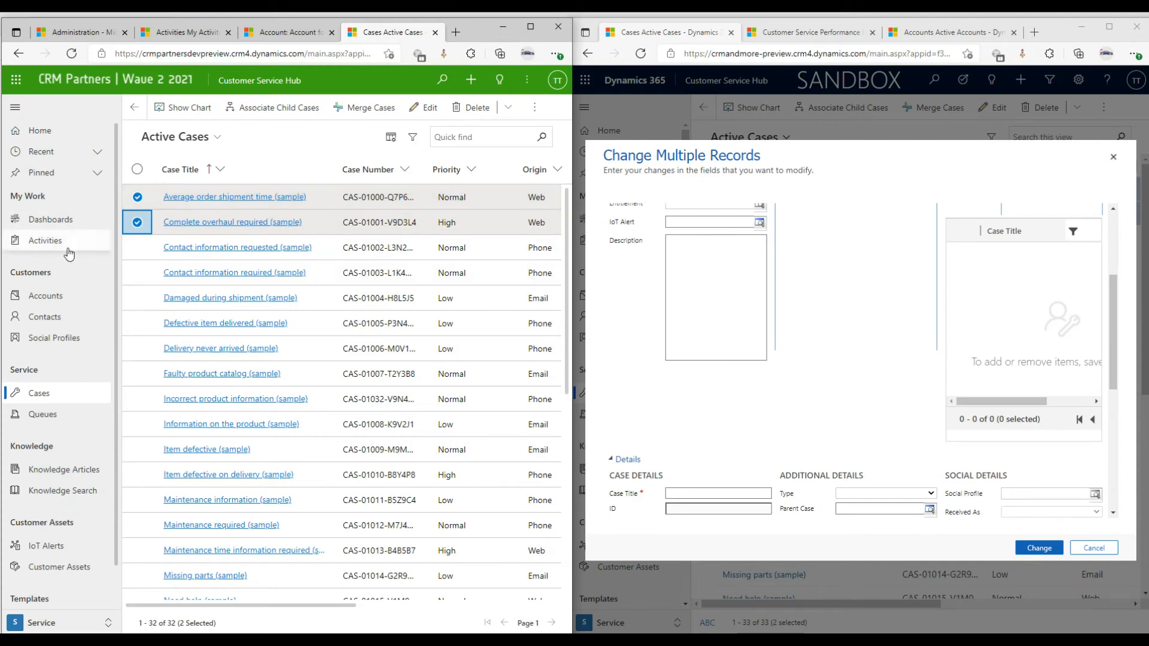
Step: Open bulk editing for A. Datum Corporation (sample) and Adventure Works (sample) in the Wave 2 Active Accounts list
{"action": "left_click", "coordinate": [54, 295]}
{"action": "left_click", "coordinate": [137, 197]}
{"action": "left_click", "coordinate": [137, 222]}
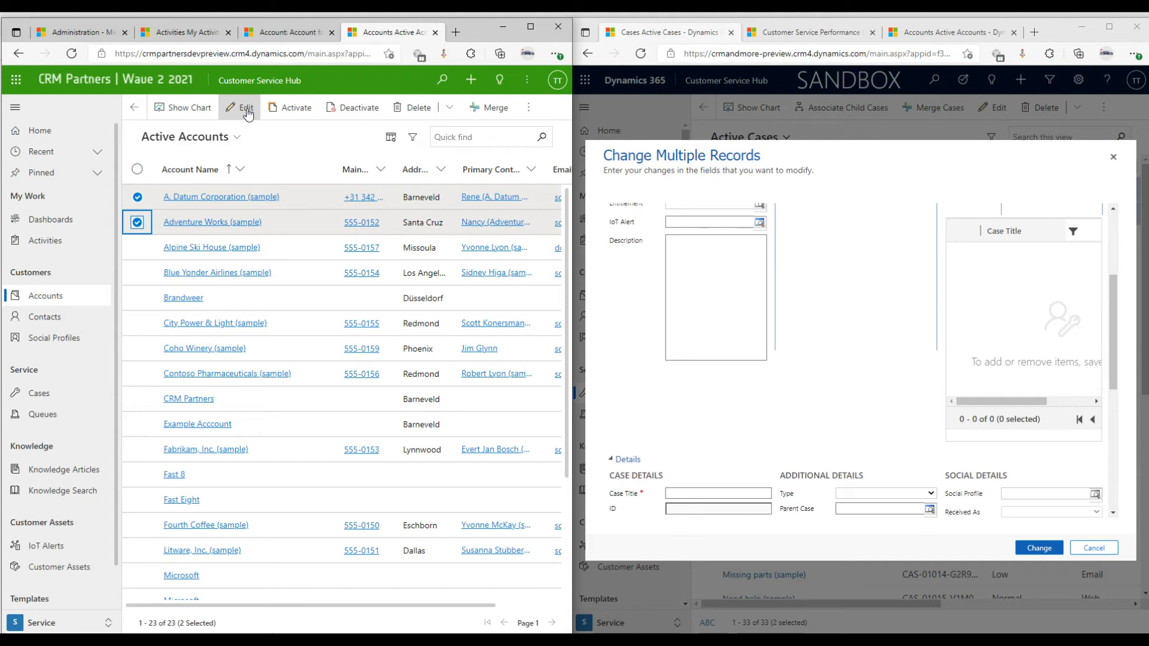
{"action": "left_click", "coordinate": [242, 108]}
Step: Switch the bulk edit form to Account and back to Account for Interactive experience, and cancel bulk editing in both environments
{"action": "left_click", "coordinate": [368, 135]}
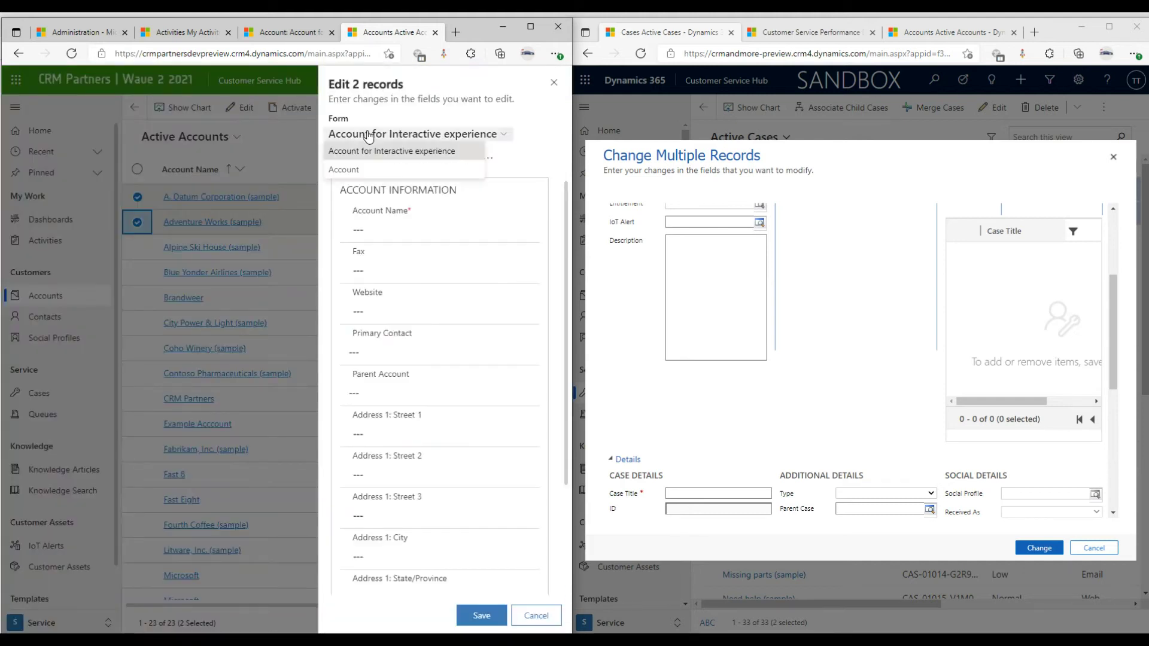
{"action": "left_click", "coordinate": [376, 171]}
{"action": "left_click", "coordinate": [378, 136]}
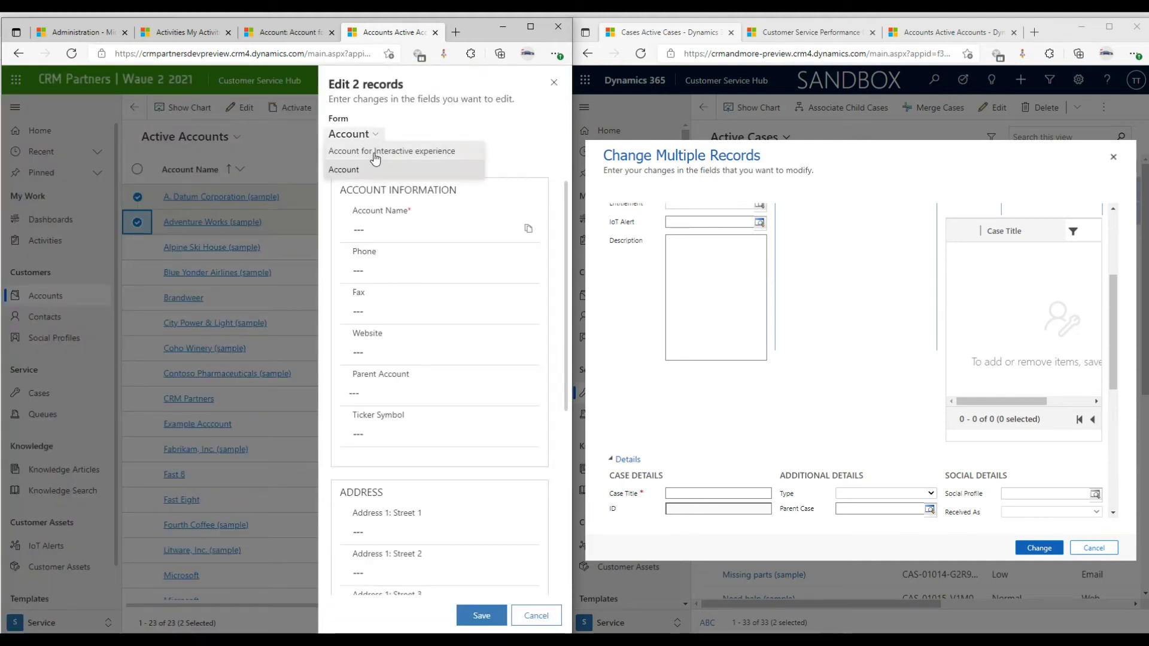
{"action": "left_click", "coordinate": [376, 150]}
{"action": "left_click", "coordinate": [1094, 548]}
{"action": "left_click", "coordinate": [534, 616]}
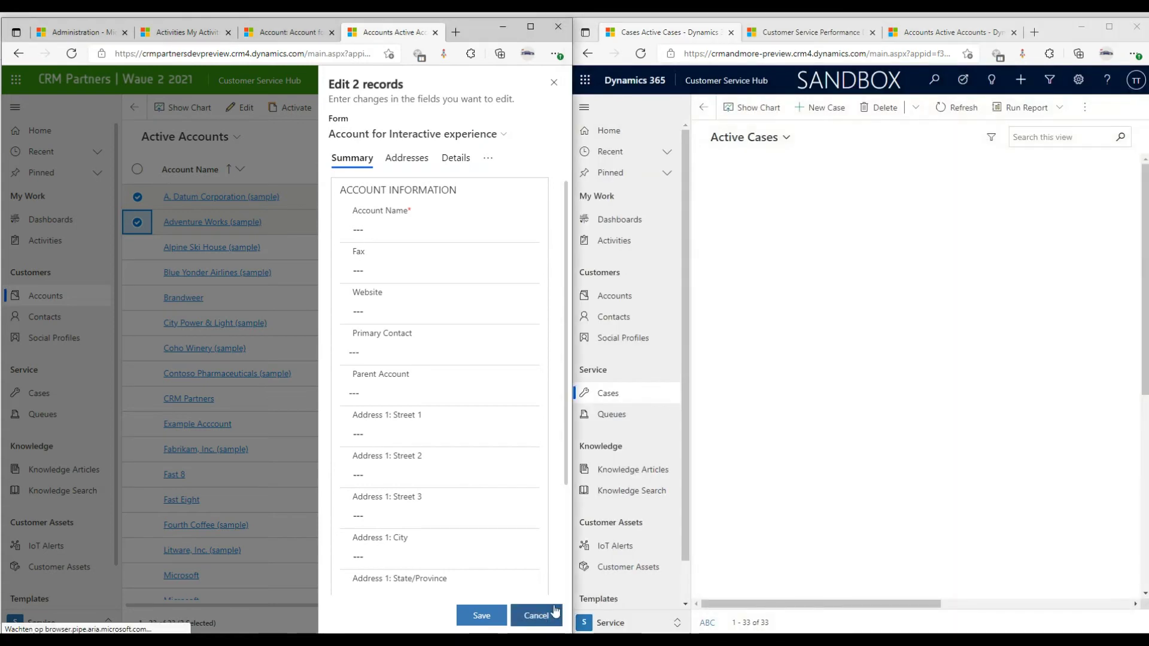
Step: Open the sharing options for the Average order shipment time (sample) case in the sandbox
{"action": "left_click", "coordinate": [711, 190]}
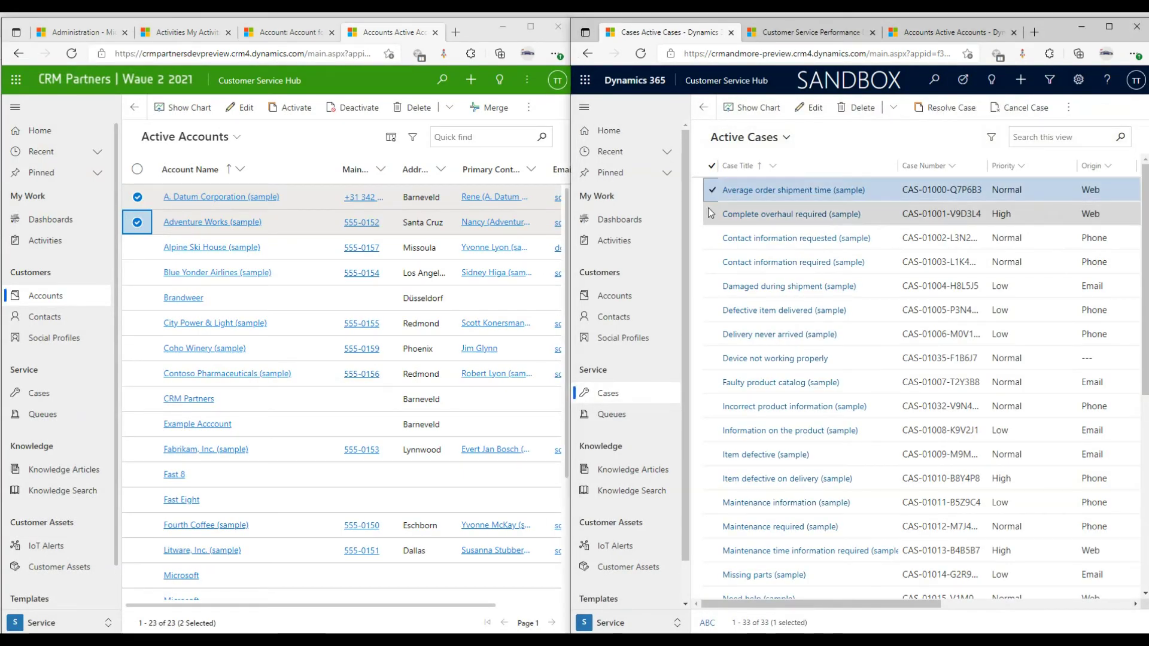
{"action": "left_click", "coordinate": [1068, 109]}
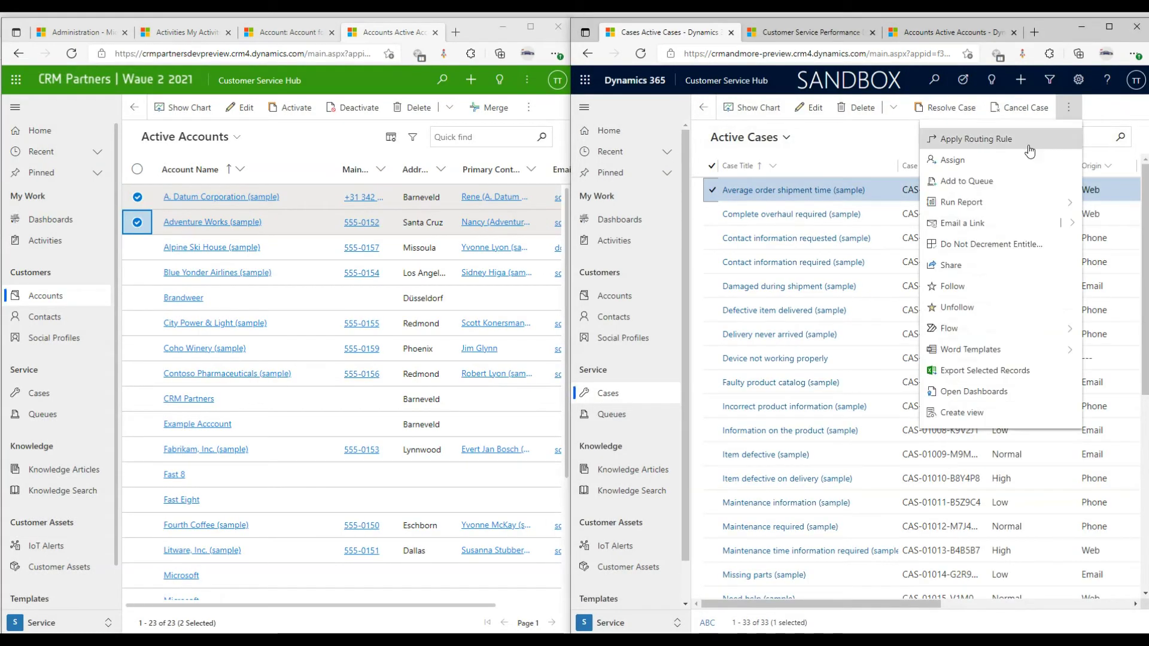
{"action": "left_click", "coordinate": [945, 265]}
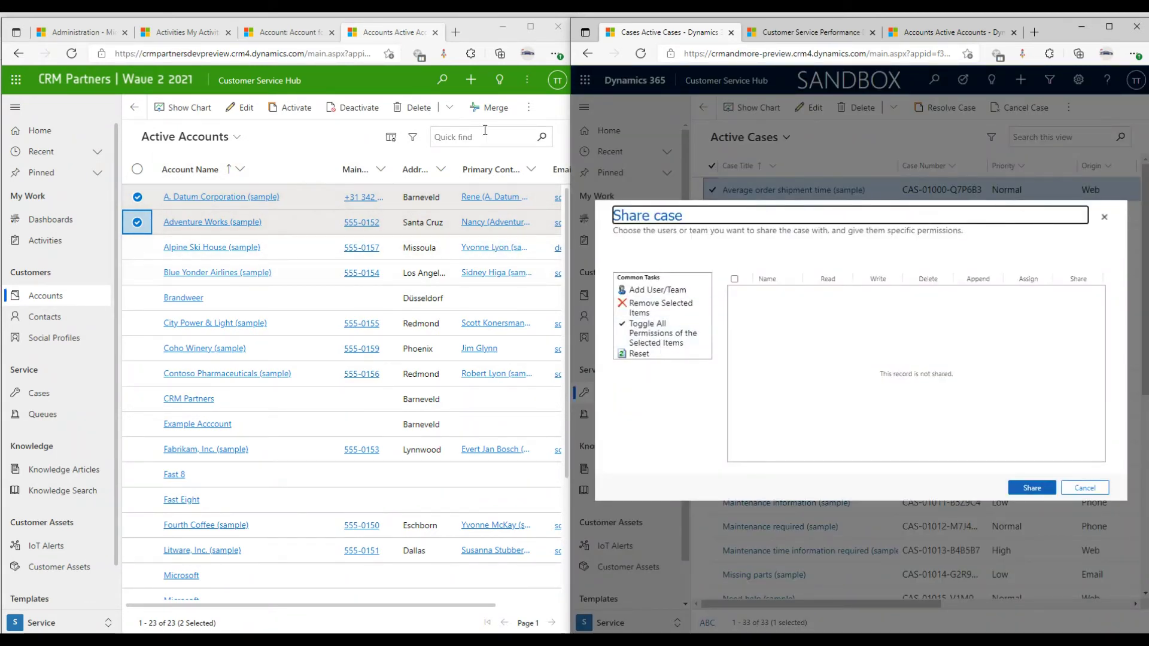
Step: Open sharing for the two selected Wave 2 accounts, add team org2830fa97 with Read and Write permissions, and close without sharing
{"action": "left_click", "coordinate": [528, 107]}
{"action": "left_click", "coordinate": [443, 182]}
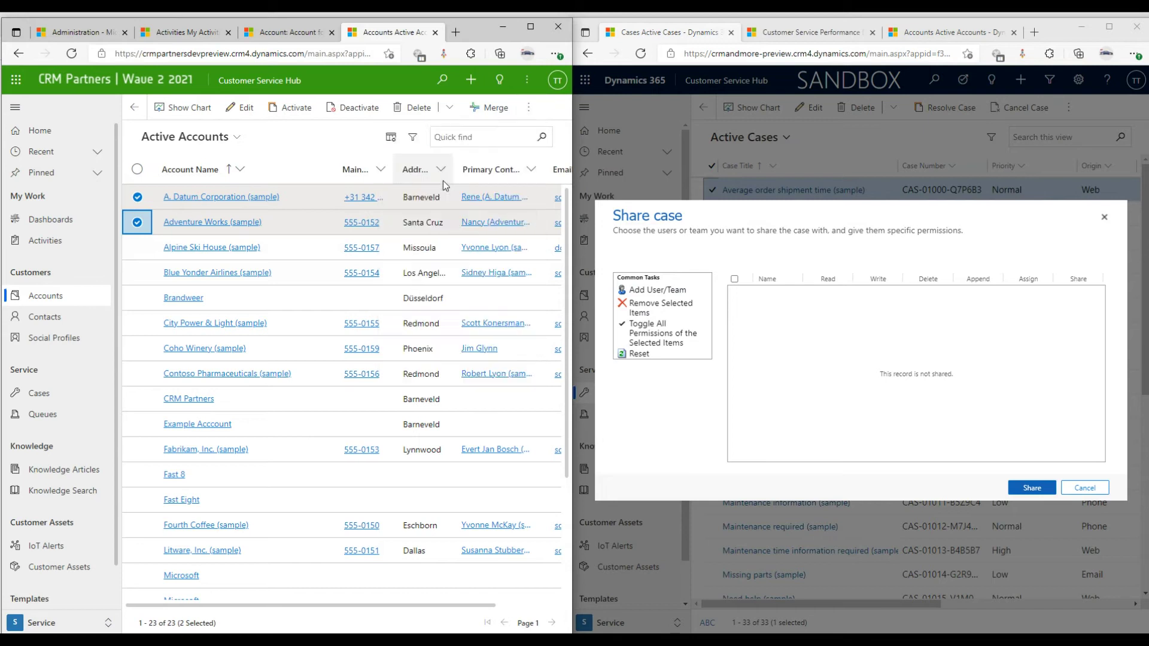
{"action": "left_click", "coordinate": [258, 169]}
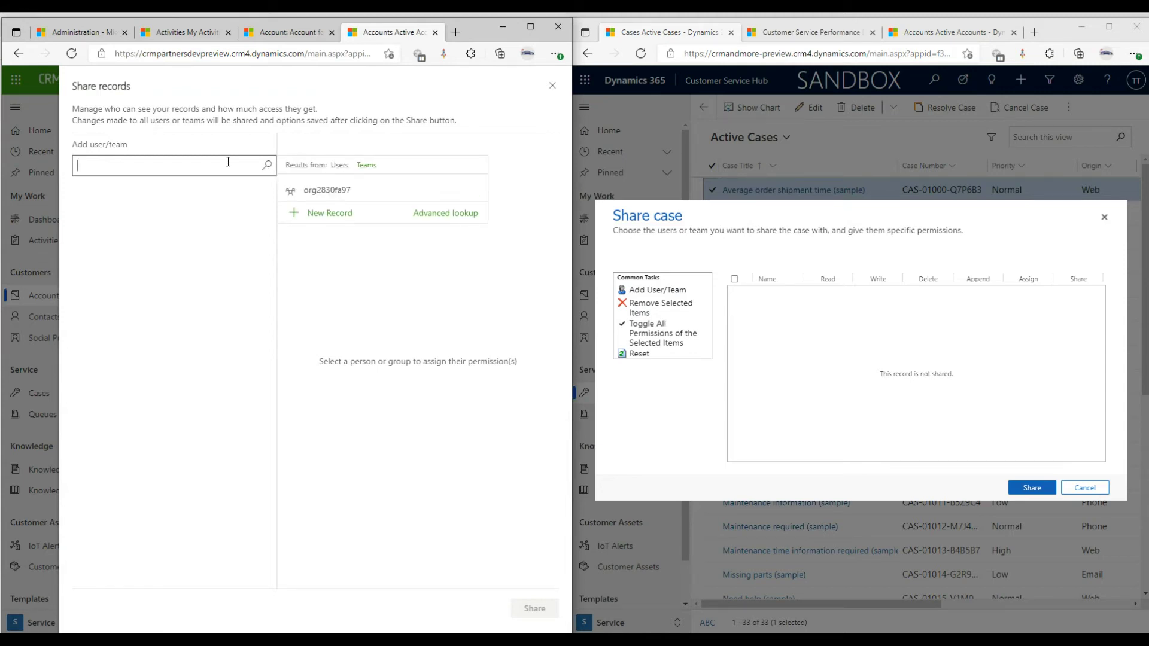
{"action": "left_click", "coordinate": [320, 190]}
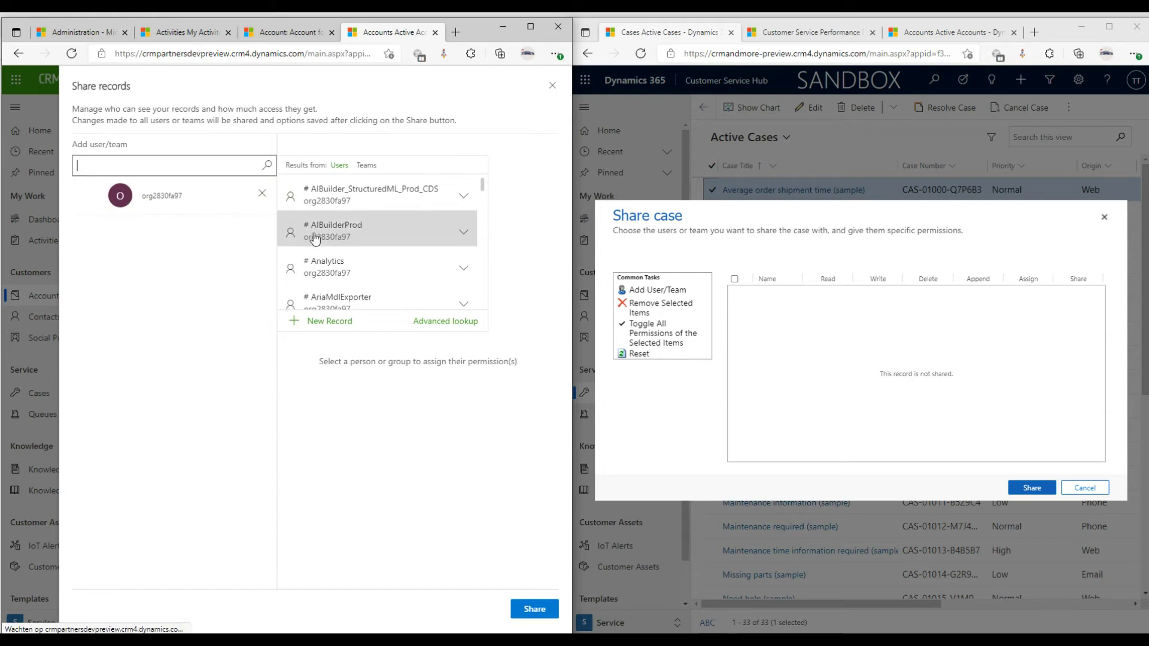
{"action": "left_click", "coordinate": [145, 207]}
{"action": "left_click", "coordinate": [295, 230]}
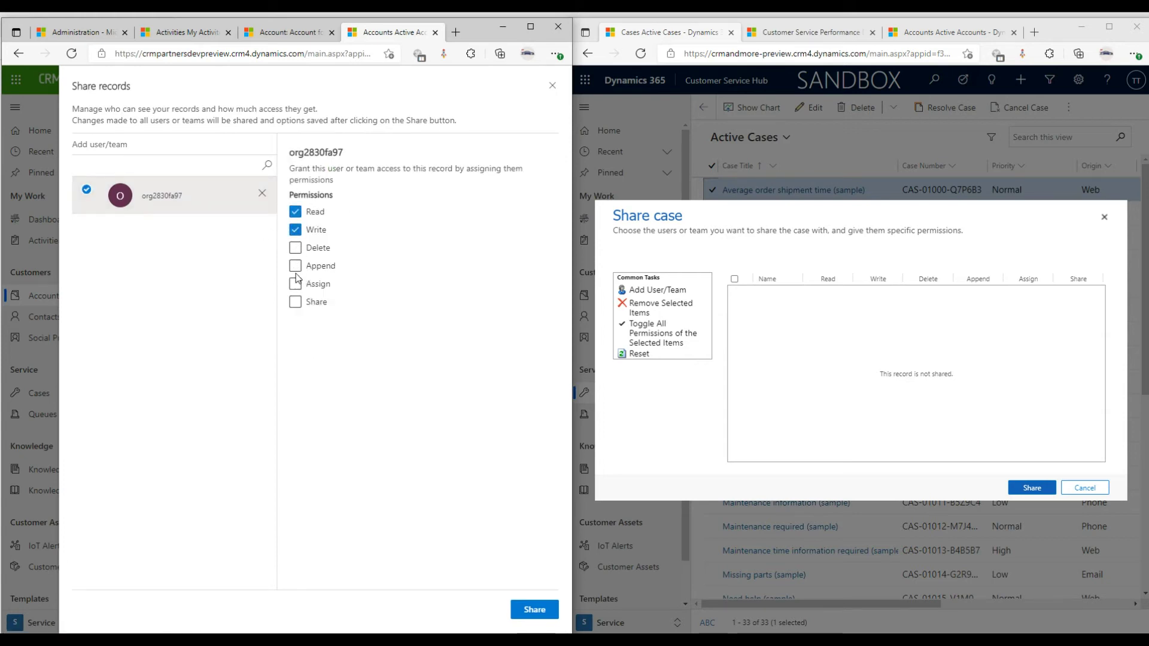
{"action": "left_click", "coordinate": [554, 87]}
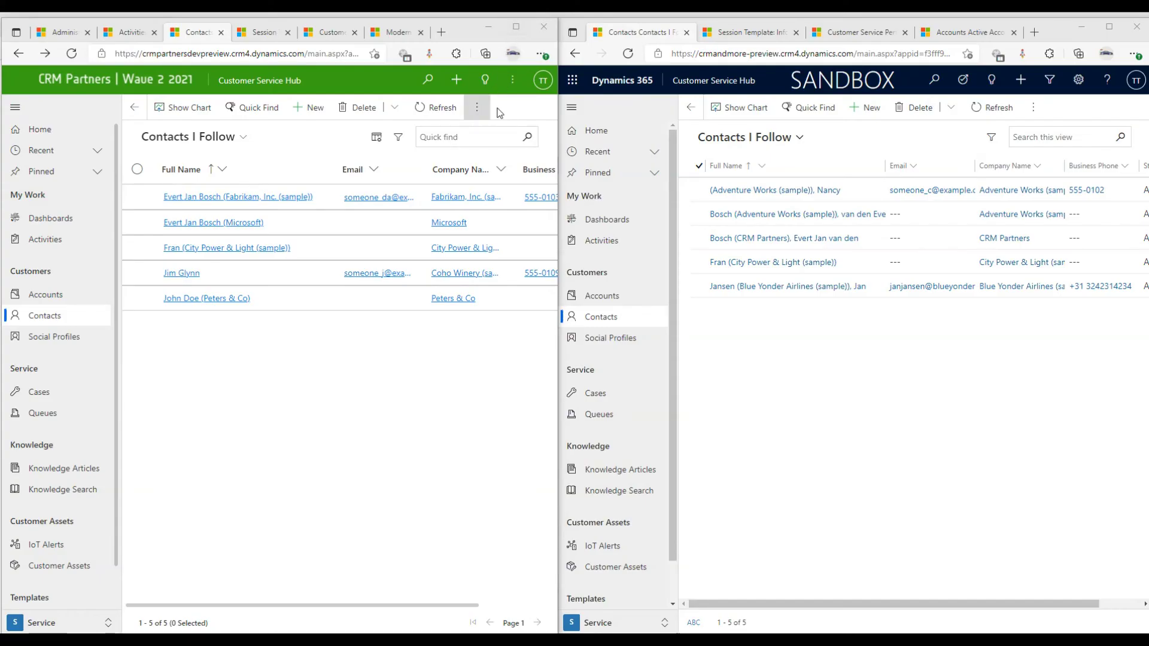
Step: Open the record search page in the sandbox and check its search type choices
{"action": "left_click", "coordinate": [819, 109]}
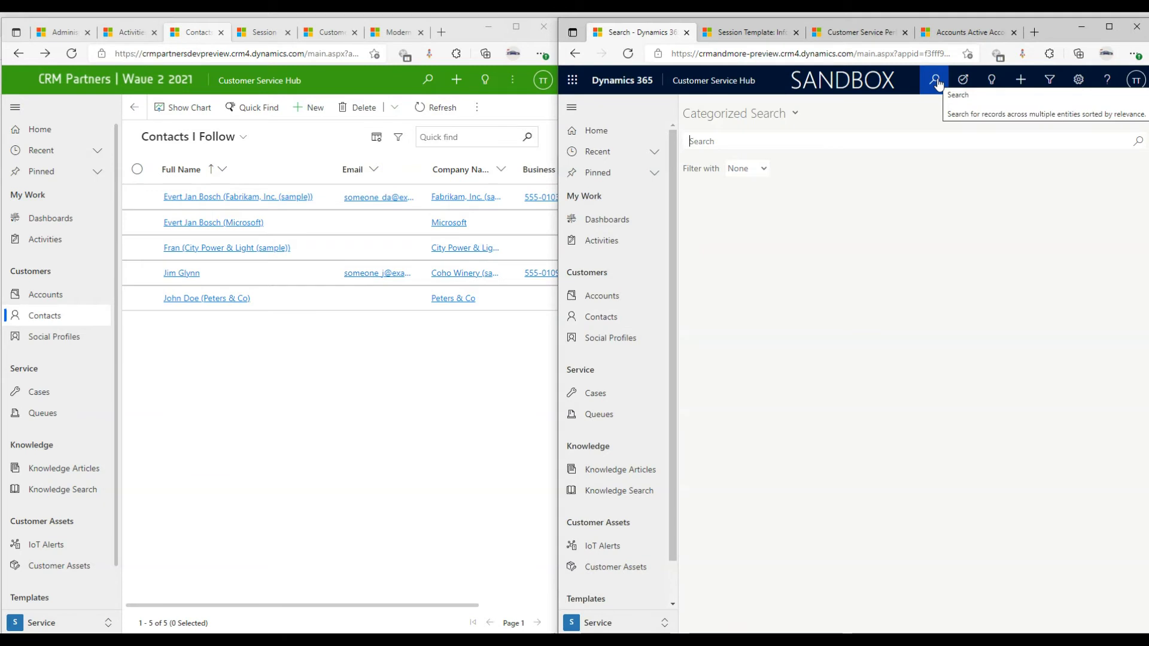
{"action": "left_click", "coordinate": [796, 113]}
{"action": "left_click", "coordinate": [795, 113]}
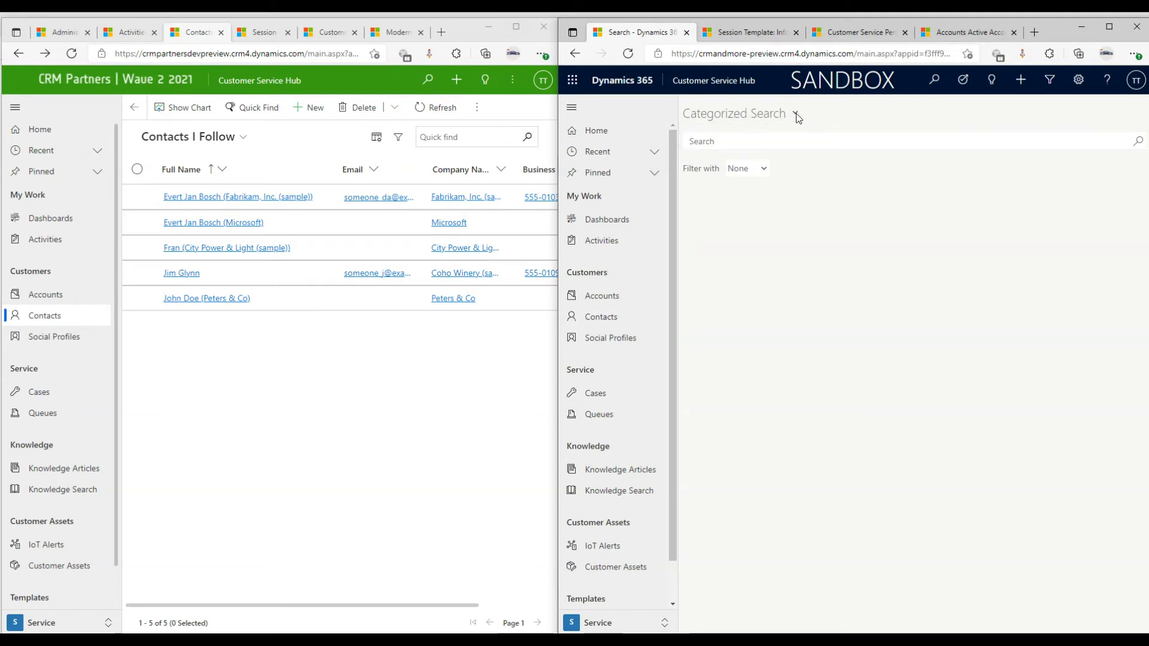
Step: Open the global search in the Wave 2 environment and rerun the recent search for "fast eight"
{"action": "left_click", "coordinate": [427, 79]}
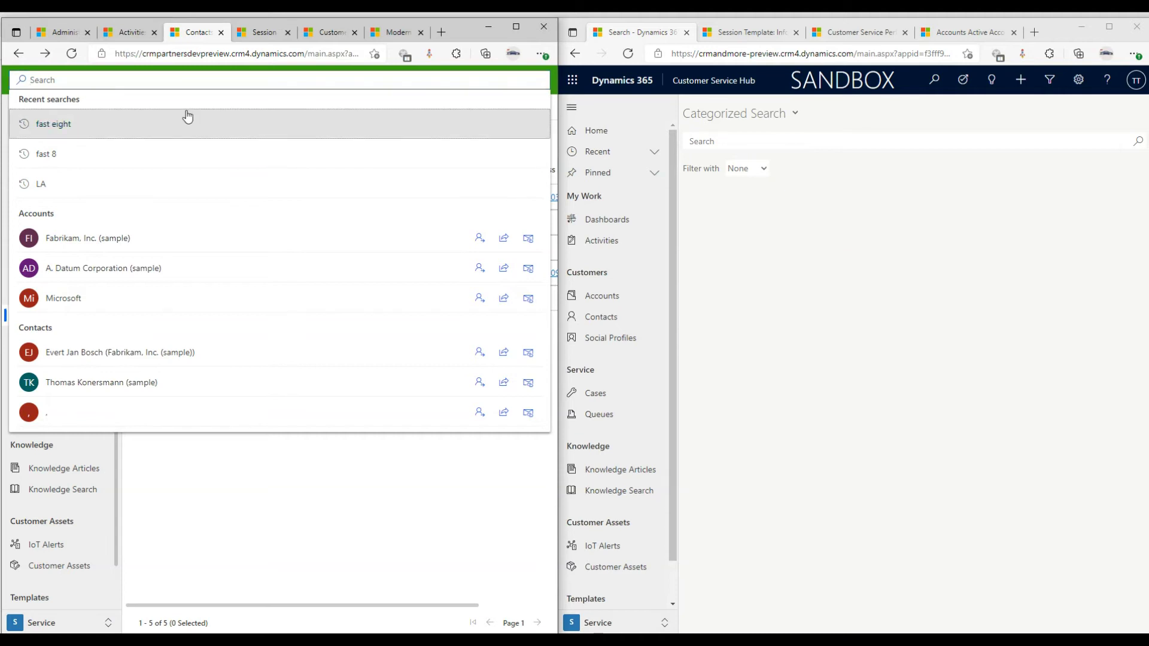
{"action": "left_click", "coordinate": [186, 123]}
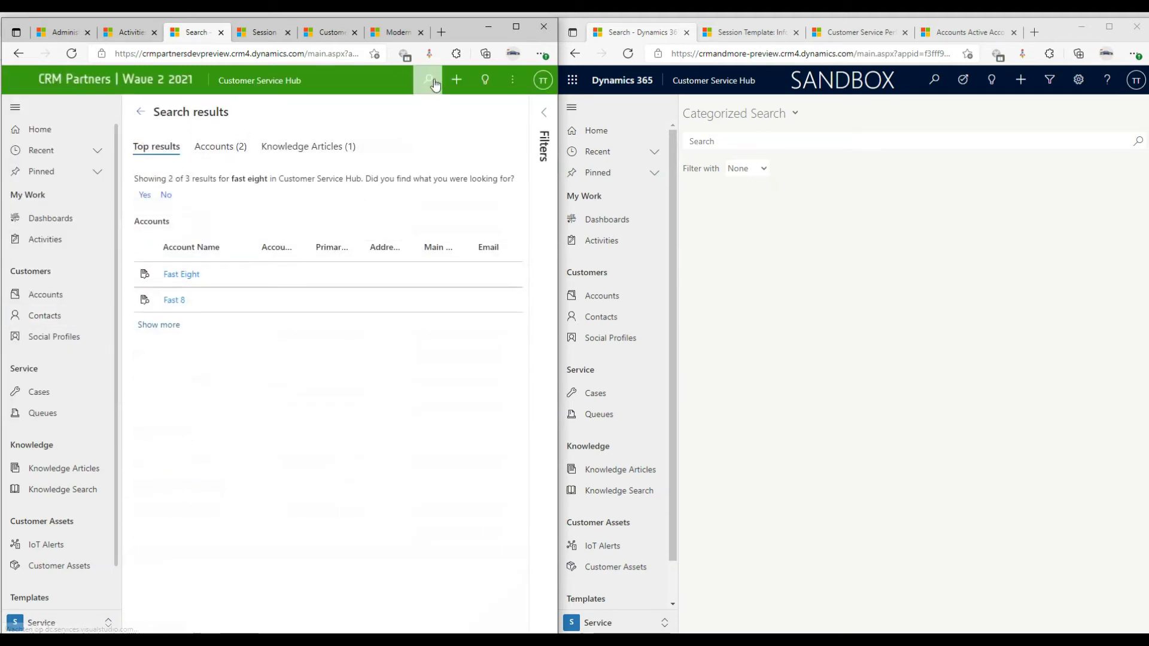
Step: Examine the feature details on Dataverse search as the only global search option in the Modern search for all users in model-driven apps article
{"action": "left_click", "coordinate": [397, 32]}
{"action": "scroll", "coordinate": [412, 317], "scroll_direction": "down", "scroll_amount": 8}
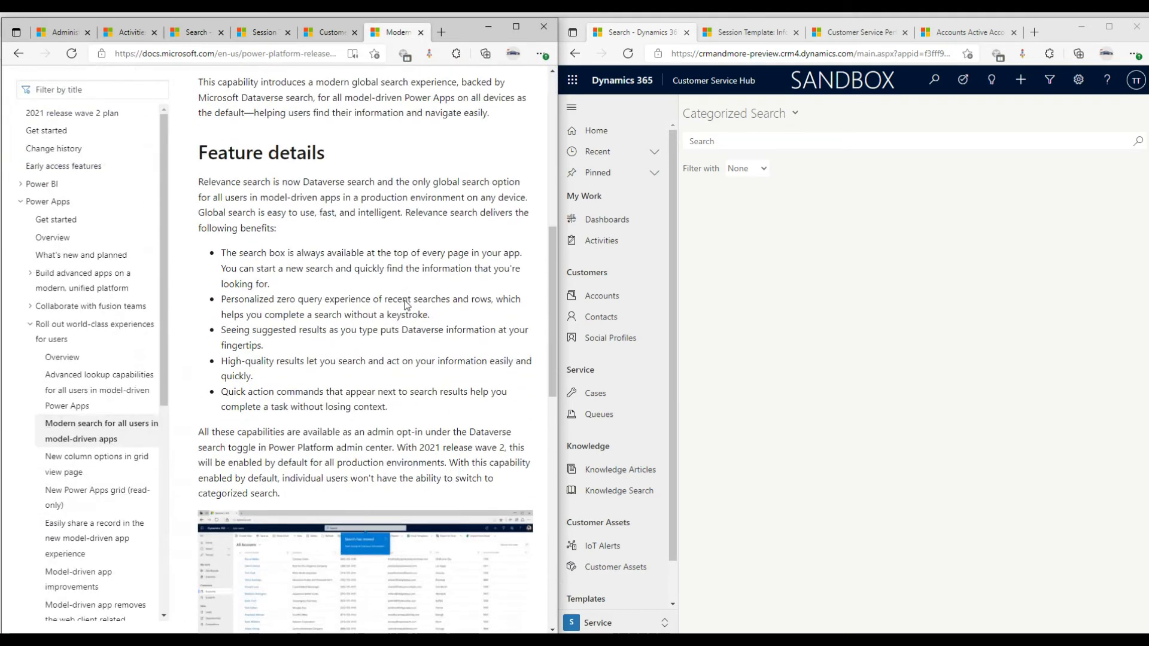
{"action": "mouse_move", "coordinate": [413, 177]}
{"action": "left_mouse_down"}
{"action": "mouse_move", "coordinate": [508, 177]}
{"action": "mouse_move", "coordinate": [417, 171]}
{"action": "left_mouse_up"}
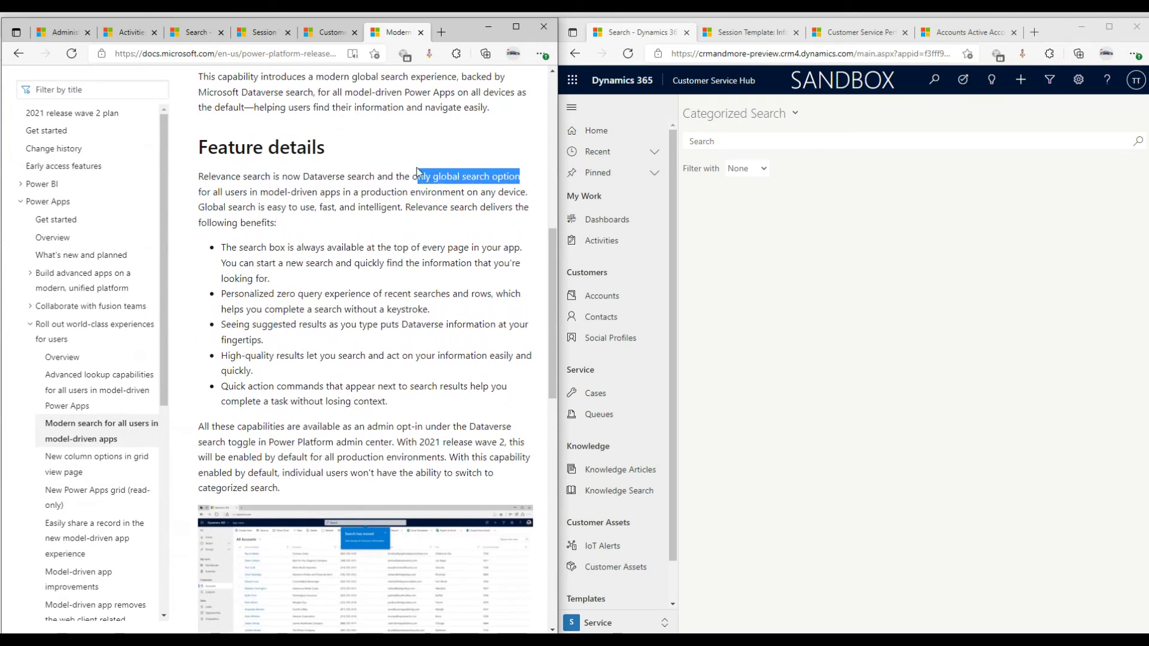
{"action": "scroll", "coordinate": [414, 174], "scroll_direction": "up", "scroll_amount": 1}
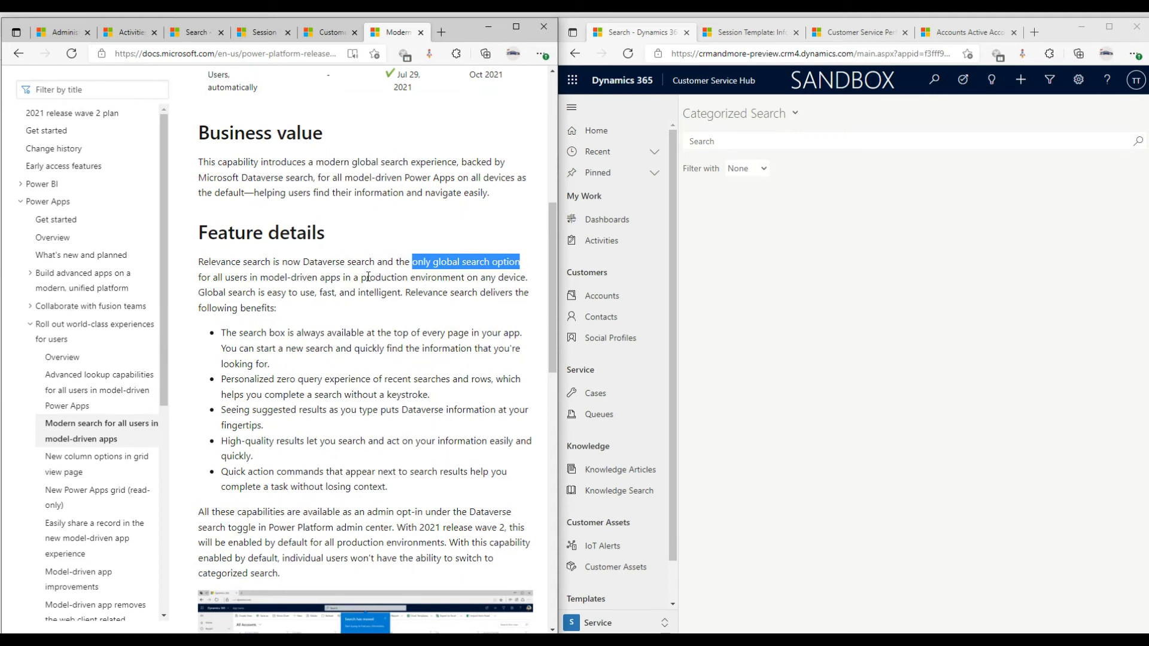
{"action": "left_click", "coordinate": [272, 261]}
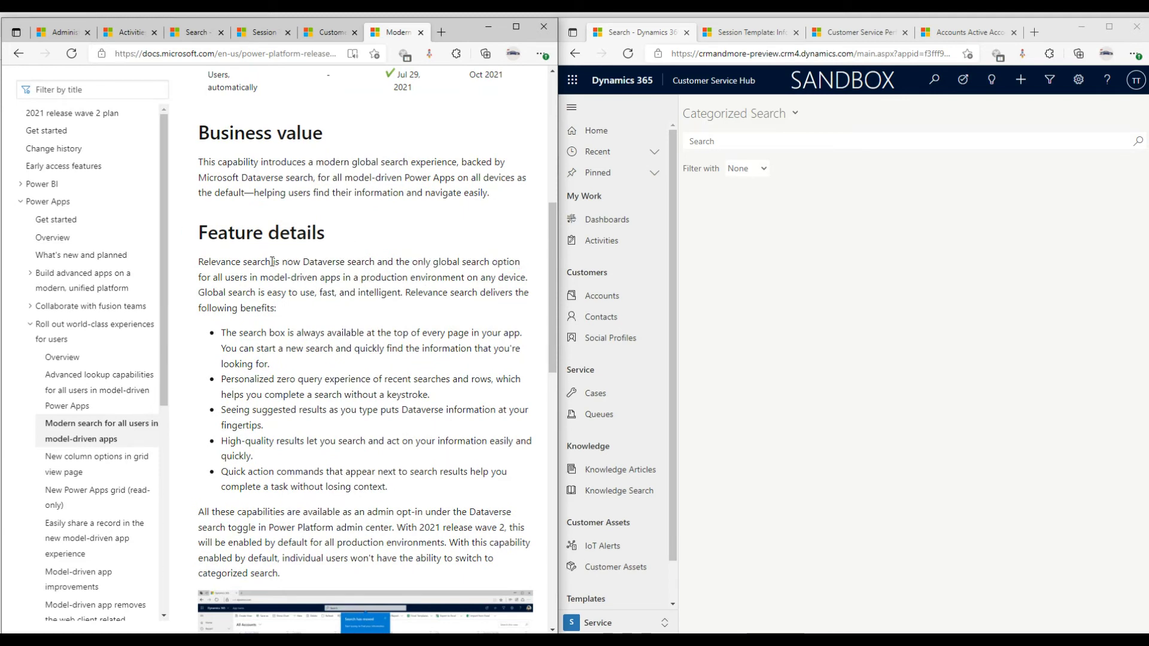
{"action": "left_click_drag", "start_coordinate": [199, 262], "coordinate": [375, 262]}
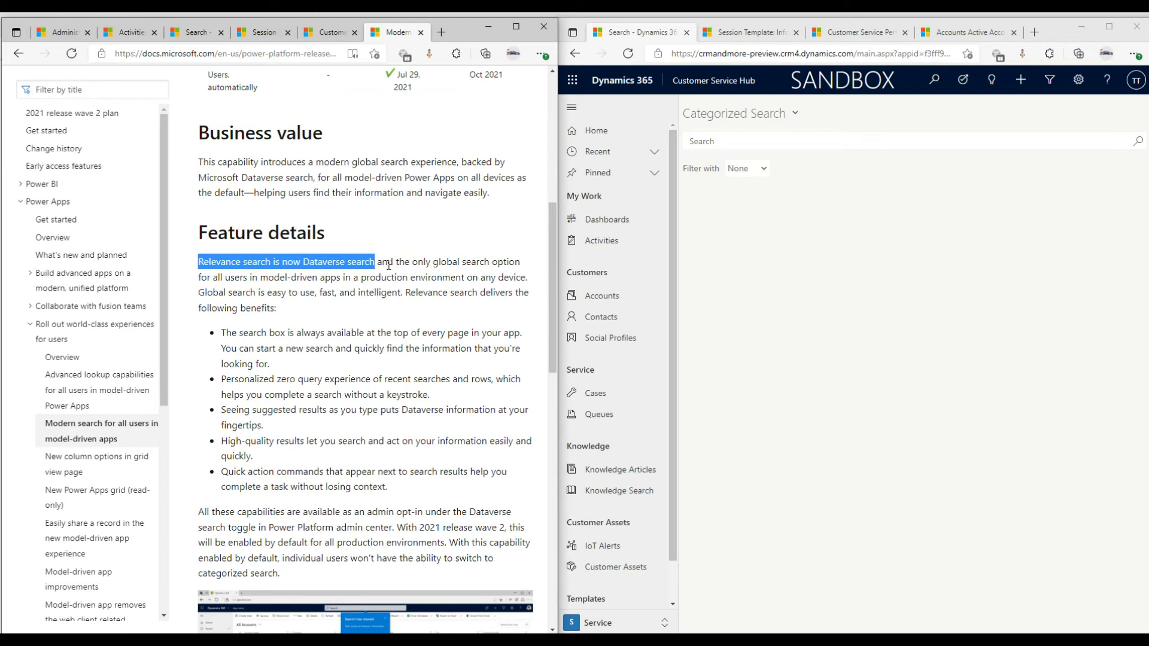
{"action": "left_click", "coordinate": [376, 330]}
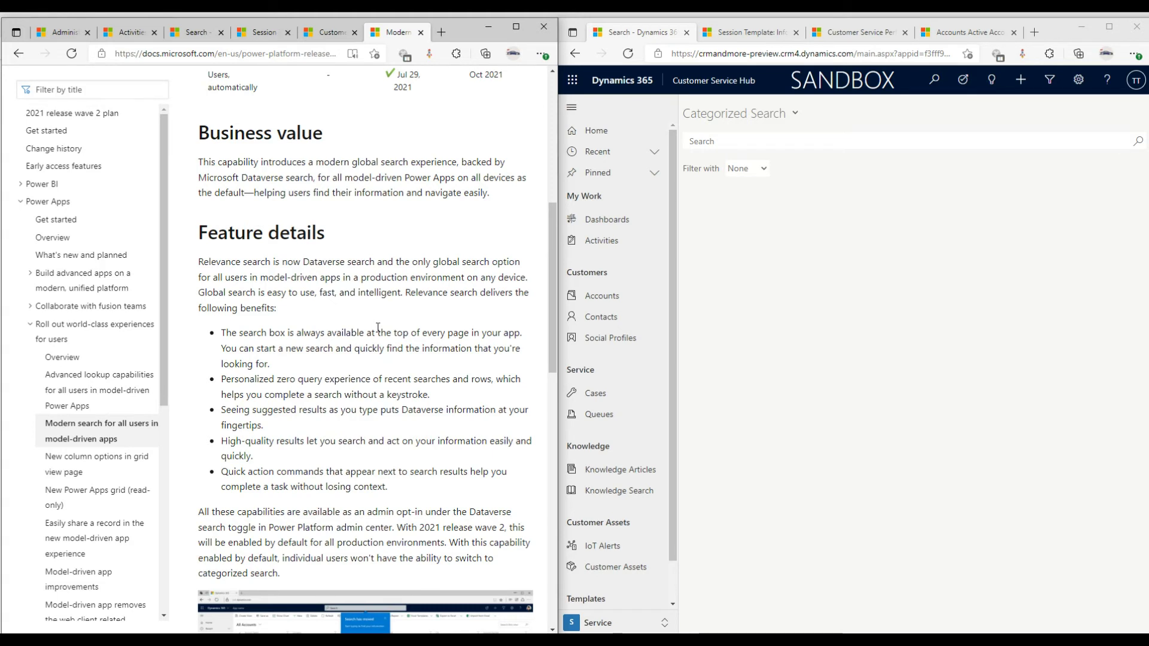
{"action": "scroll", "coordinate": [378, 328], "scroll_direction": "down", "scroll_amount": 15}
{"action": "scroll", "coordinate": [377, 331], "scroll_direction": "up", "scroll_amount": 15}
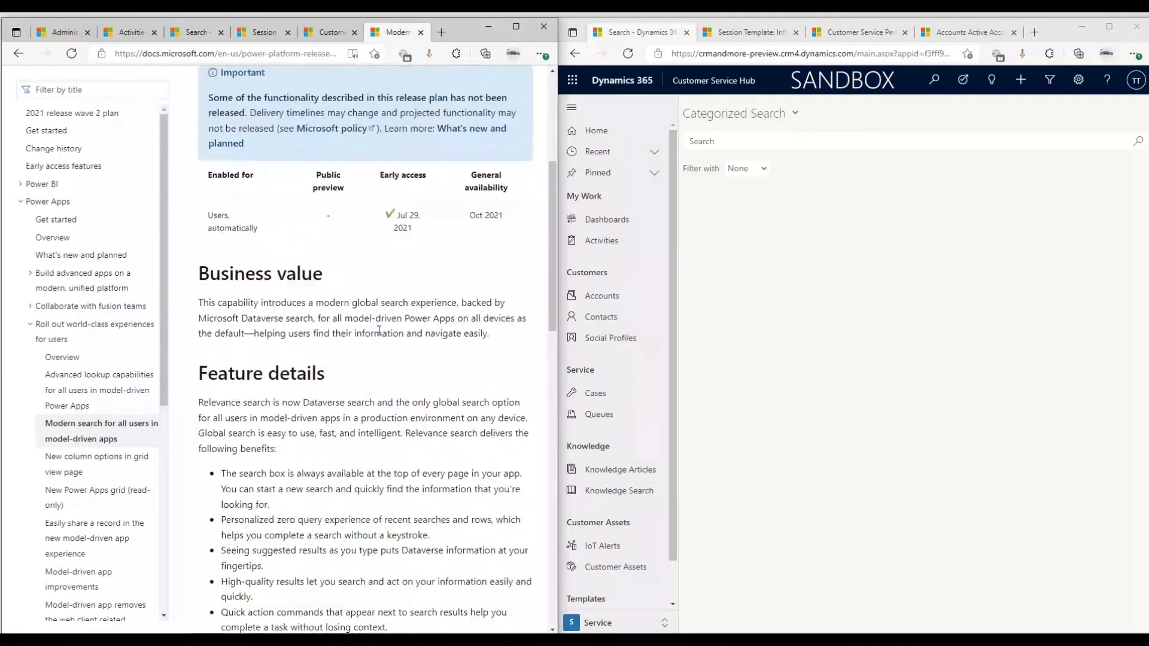
{"action": "scroll", "coordinate": [379, 330], "scroll_direction": "up", "scroll_amount": 5}
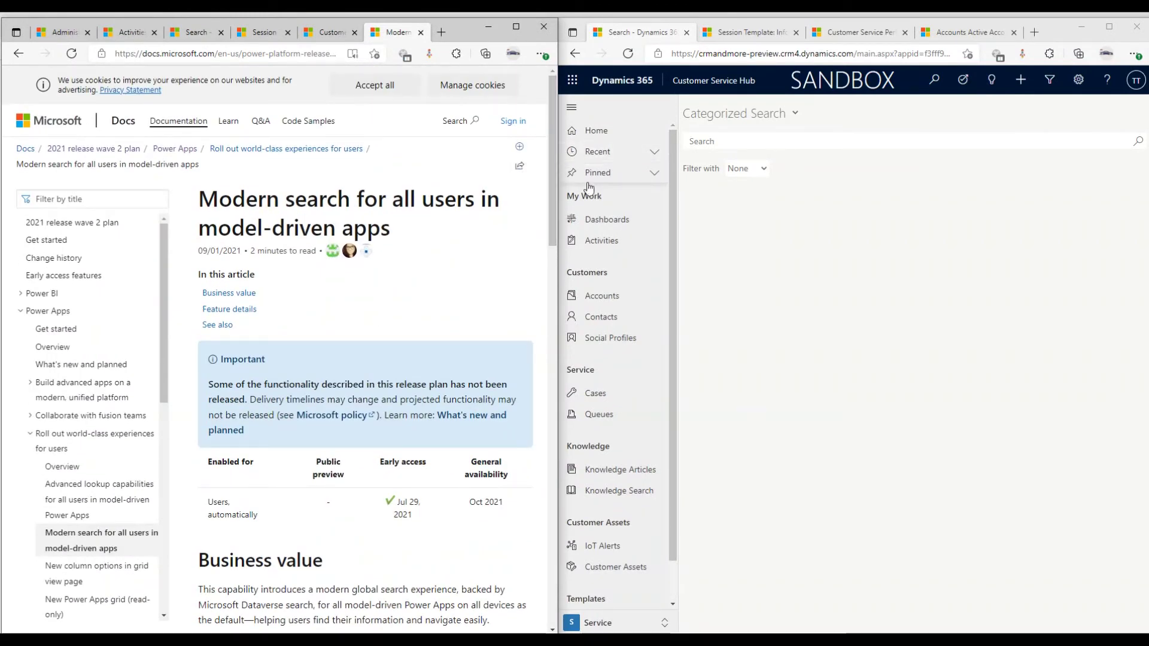
Step: Open the Contacts I Follow view in the sandbox and in the Wave 2 environment to compare their grids
{"action": "left_click", "coordinate": [599, 324]}
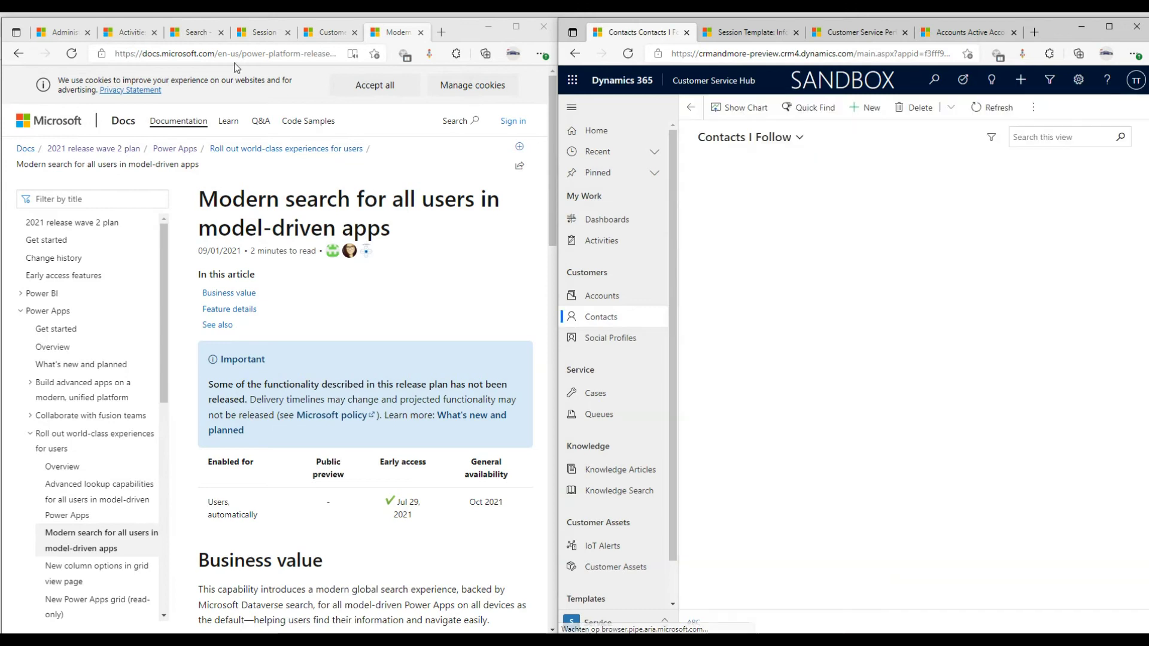
{"action": "left_click", "coordinate": [196, 33]}
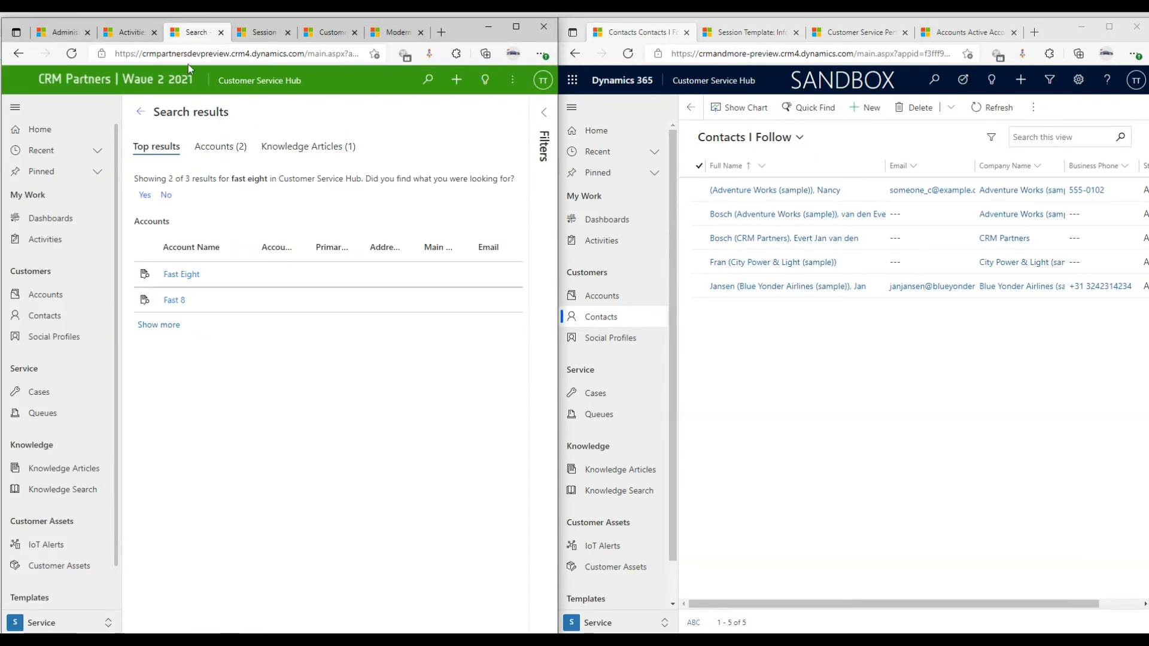
{"action": "left_click", "coordinate": [60, 315]}
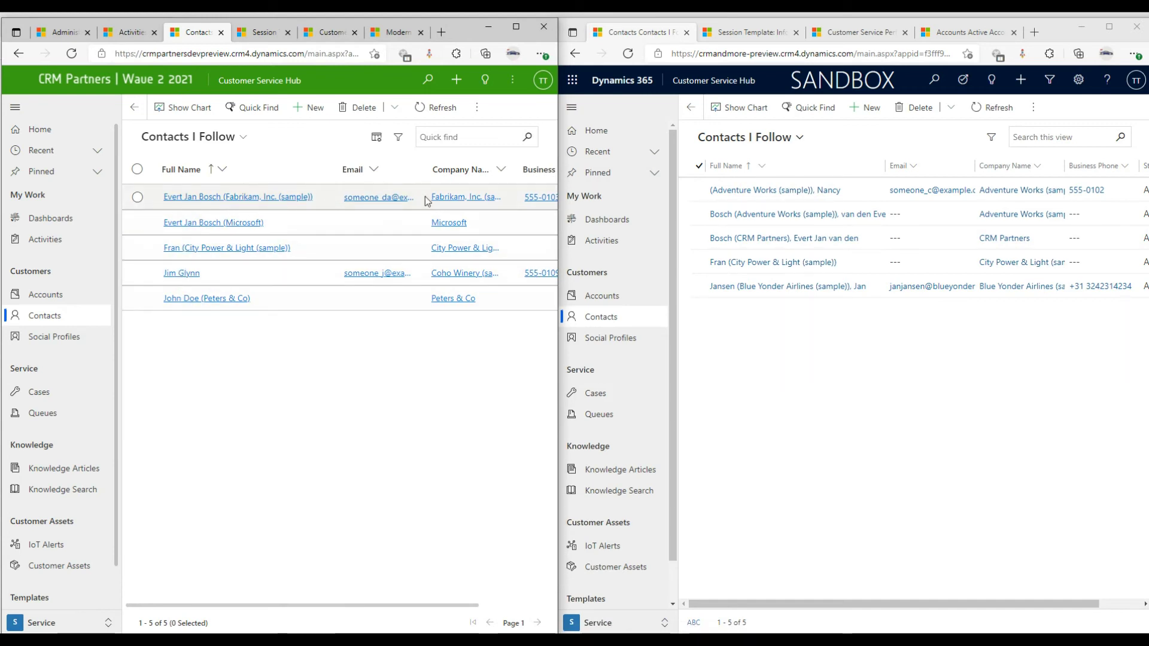
{"action": "scroll", "coordinate": [118, 279], "scroll_direction": "down", "scroll_amount": 1}
{"action": "scroll", "coordinate": [117, 279], "scroll_direction": "up", "scroll_amount": 1}
{"action": "scroll", "coordinate": [668, 426], "scroll_direction": "down", "scroll_amount": 1}
{"action": "scroll", "coordinate": [669, 422], "scroll_direction": "up", "scroll_amount": 1}
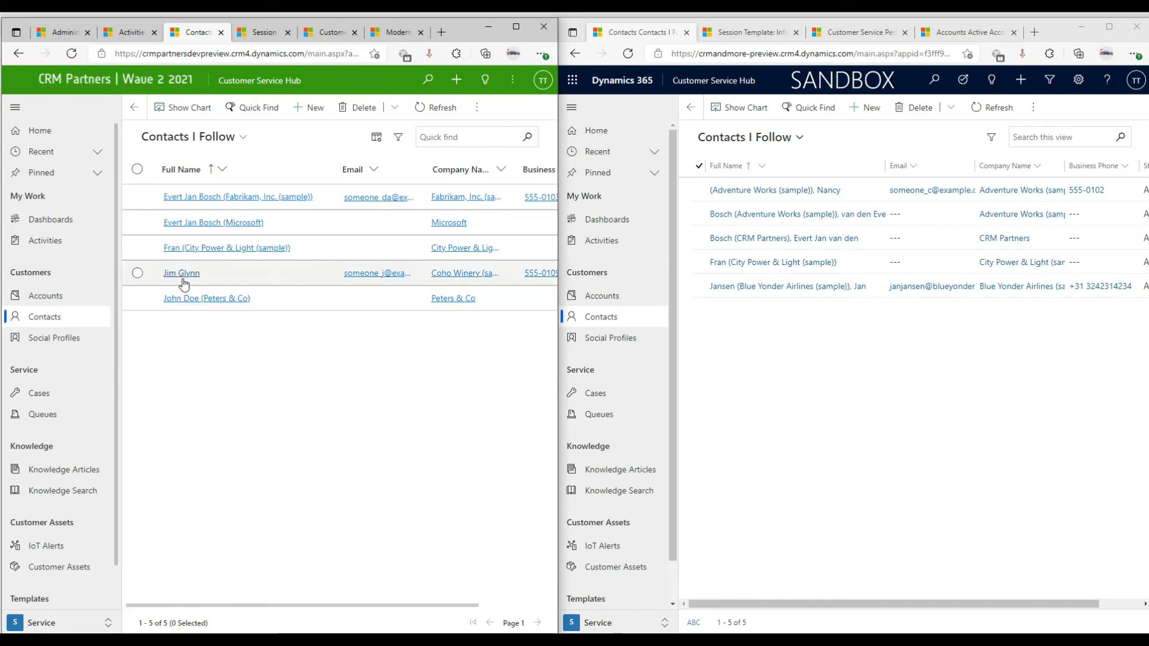
Step: Select the second and third contacts in the Wave 2 grid and the third and fourth contacts in the sandbox grid
{"action": "left_click", "coordinate": [137, 222]}
{"action": "left_click", "coordinate": [137, 247]}
{"action": "left_click", "coordinate": [692, 239]}
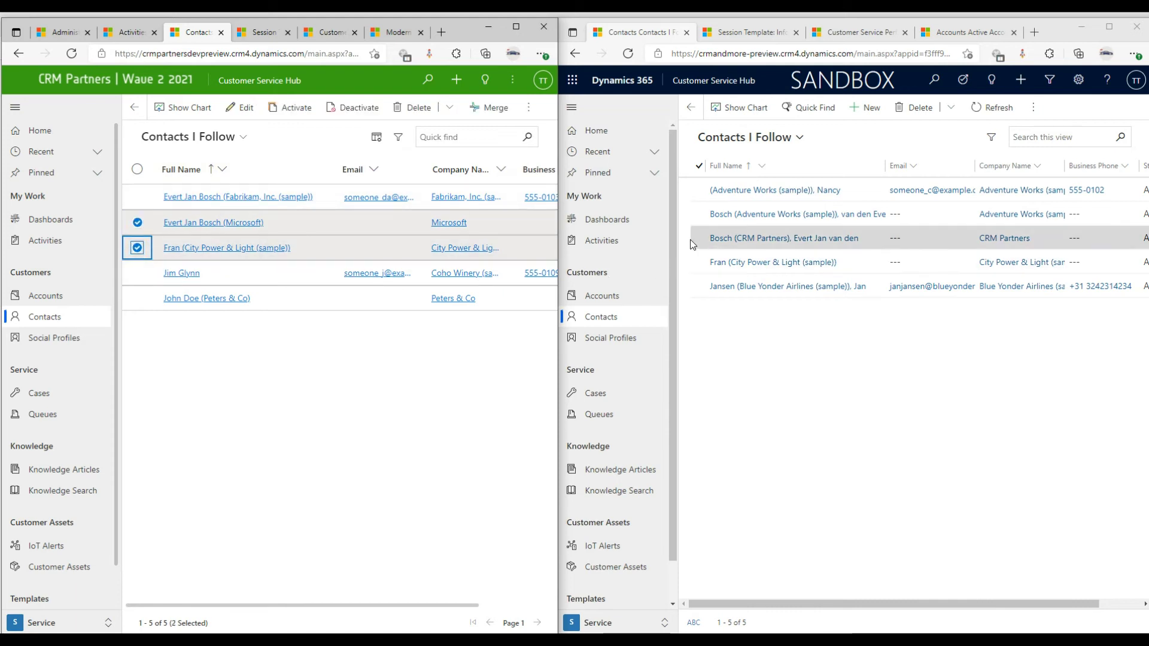
{"action": "left_click", "coordinate": [694, 262]}
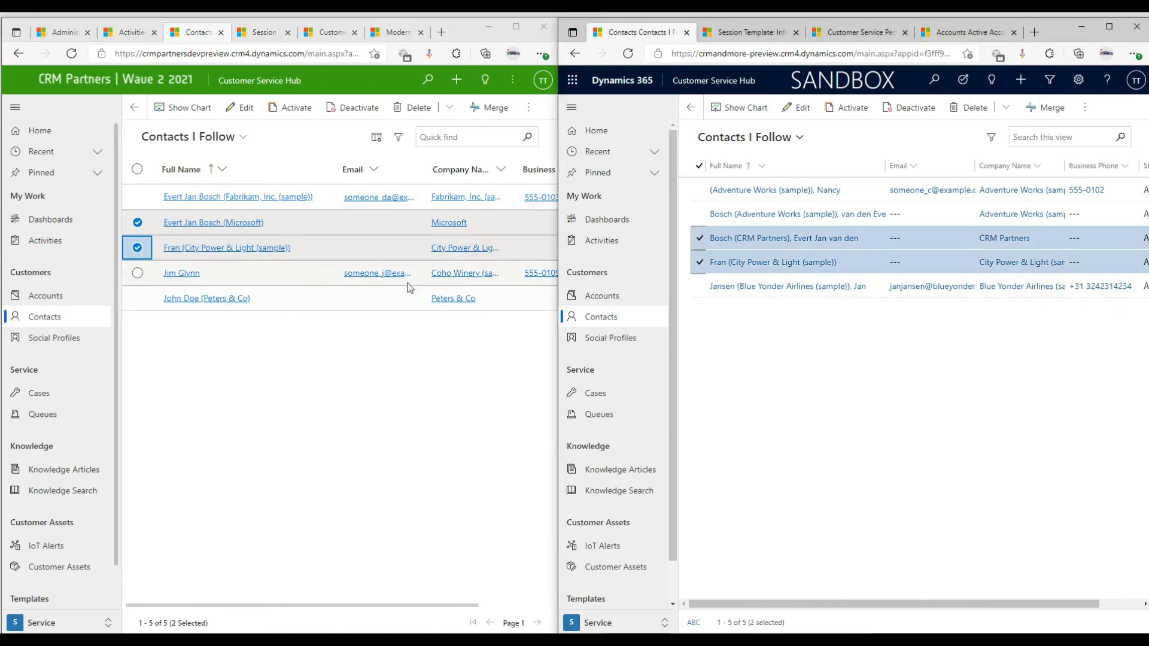
Step: Check the default-view options in both contact view lists, switching Wave 2 to Contact Search View and back to Contacts I Follow
{"action": "left_click", "coordinate": [799, 138]}
{"action": "left_click", "coordinate": [907, 291]}
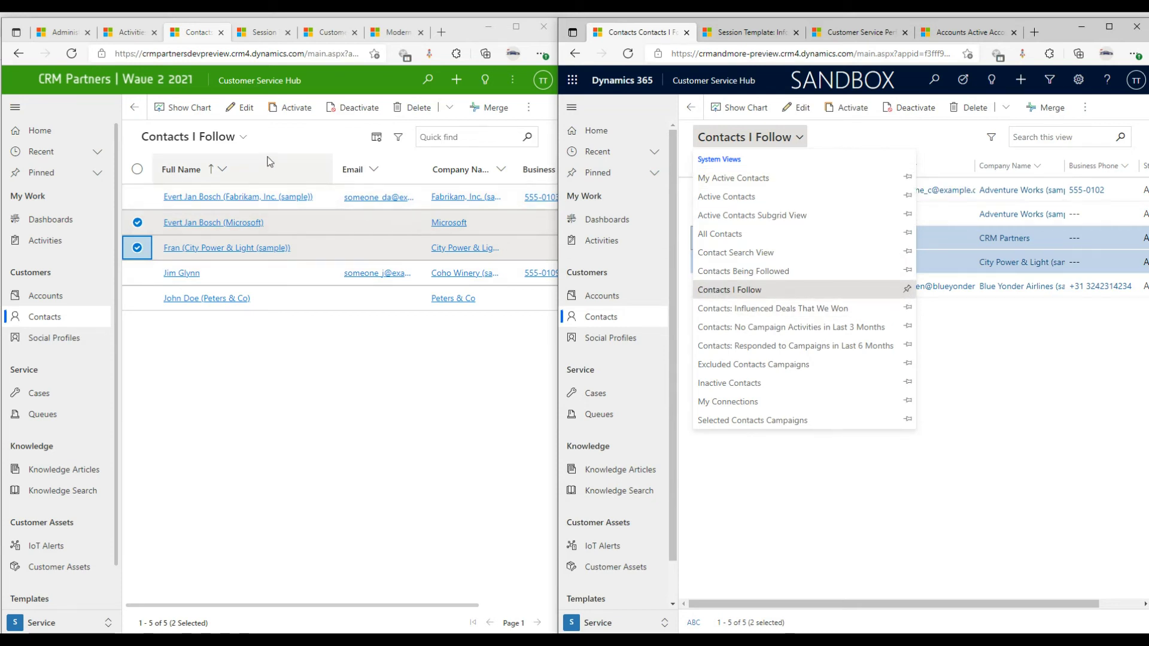
{"action": "left_click", "coordinate": [246, 137]}
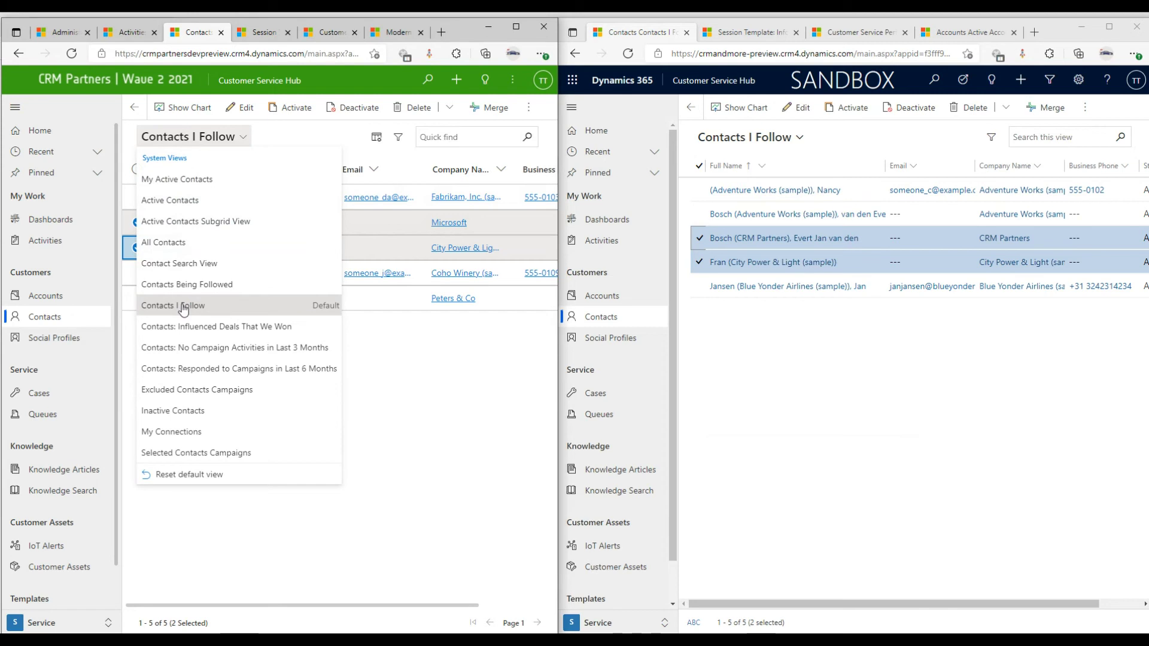
{"action": "left_click", "coordinate": [180, 265]}
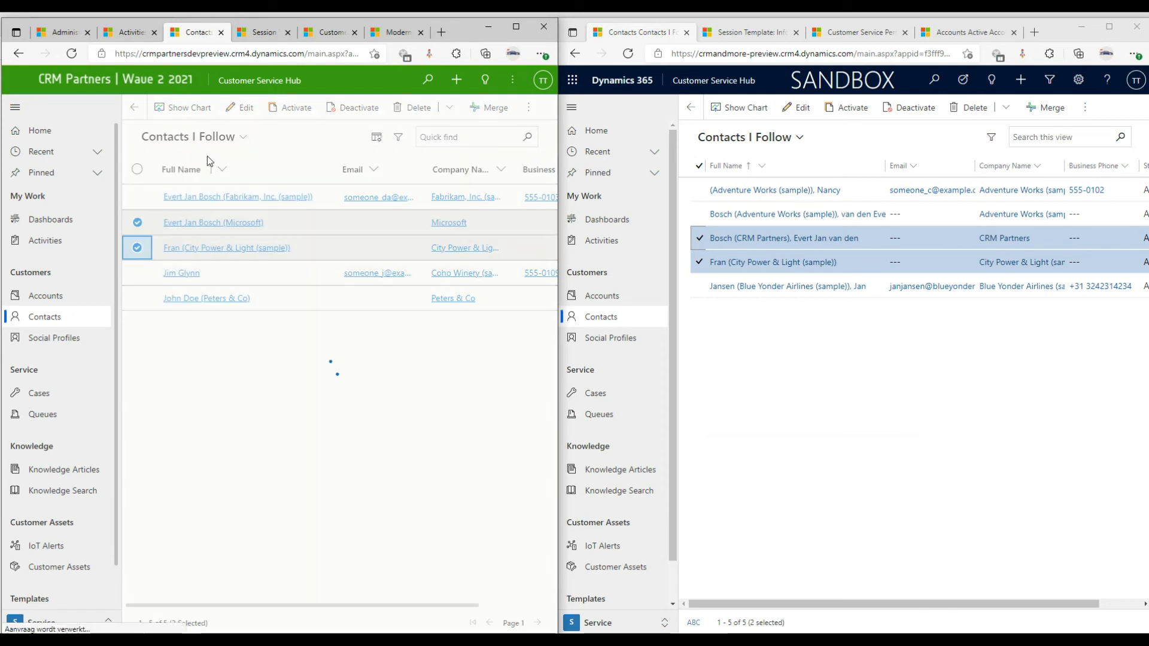
{"action": "left_click", "coordinate": [242, 138]}
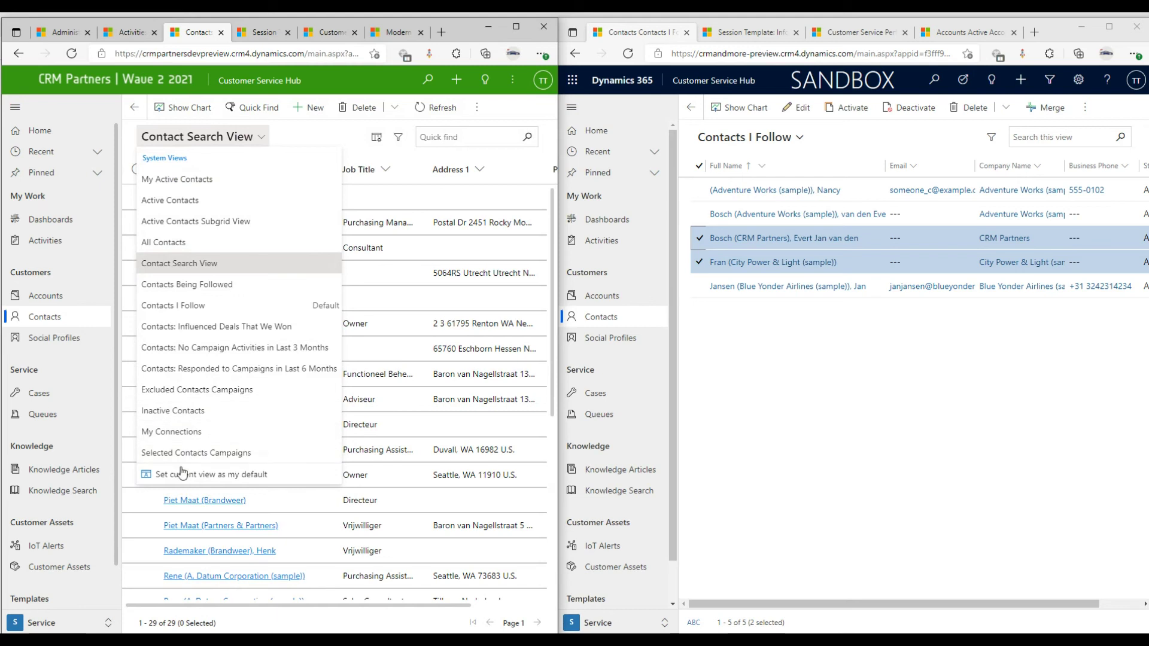
{"action": "left_click", "coordinate": [212, 307]}
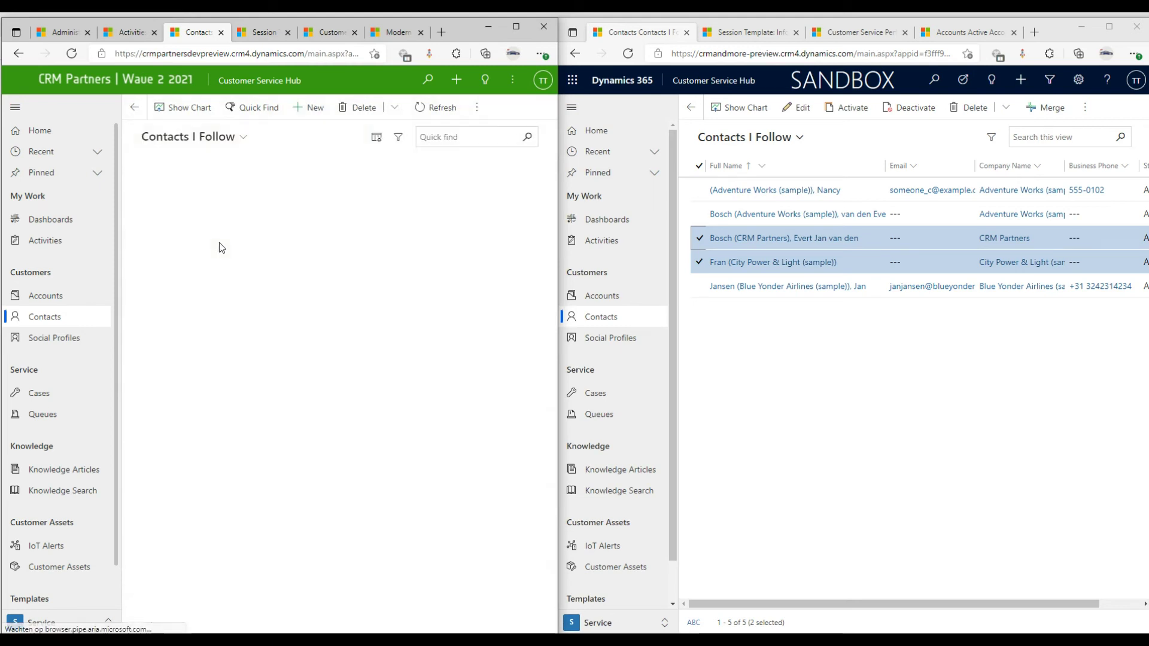
{"action": "left_click", "coordinate": [245, 139]}
{"action": "left_click", "coordinate": [245, 139]}
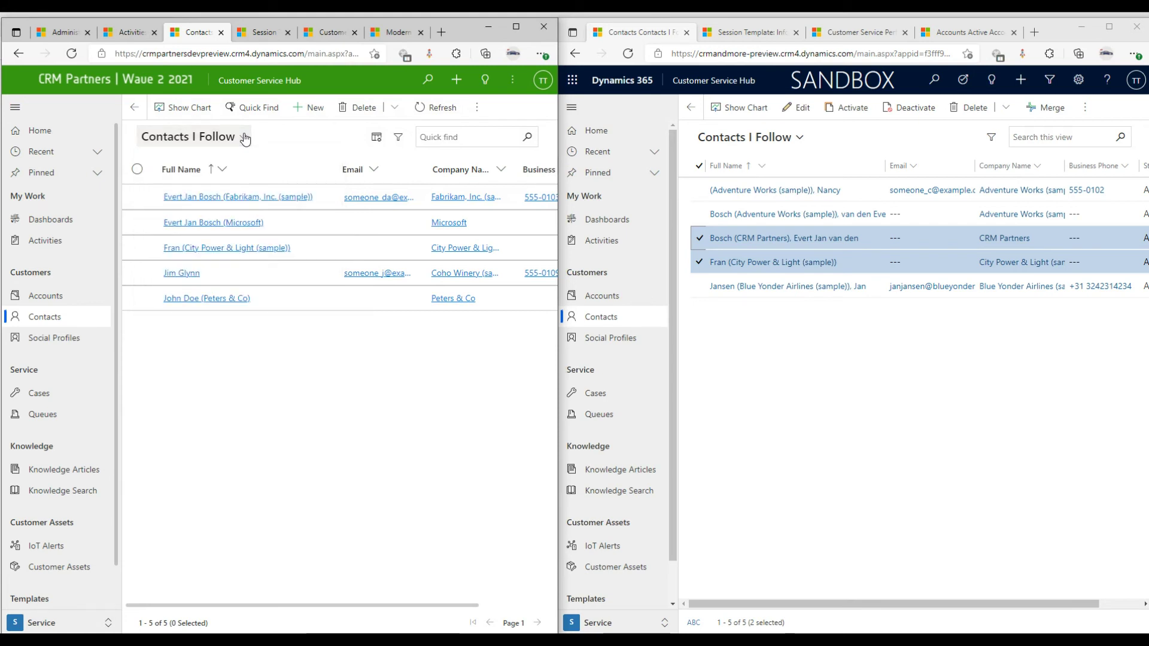
Step: Open the first contact in the Wave 2 list and the CRM Partners contact in the sandbox to compare their forms
{"action": "left_click", "coordinate": [231, 197]}
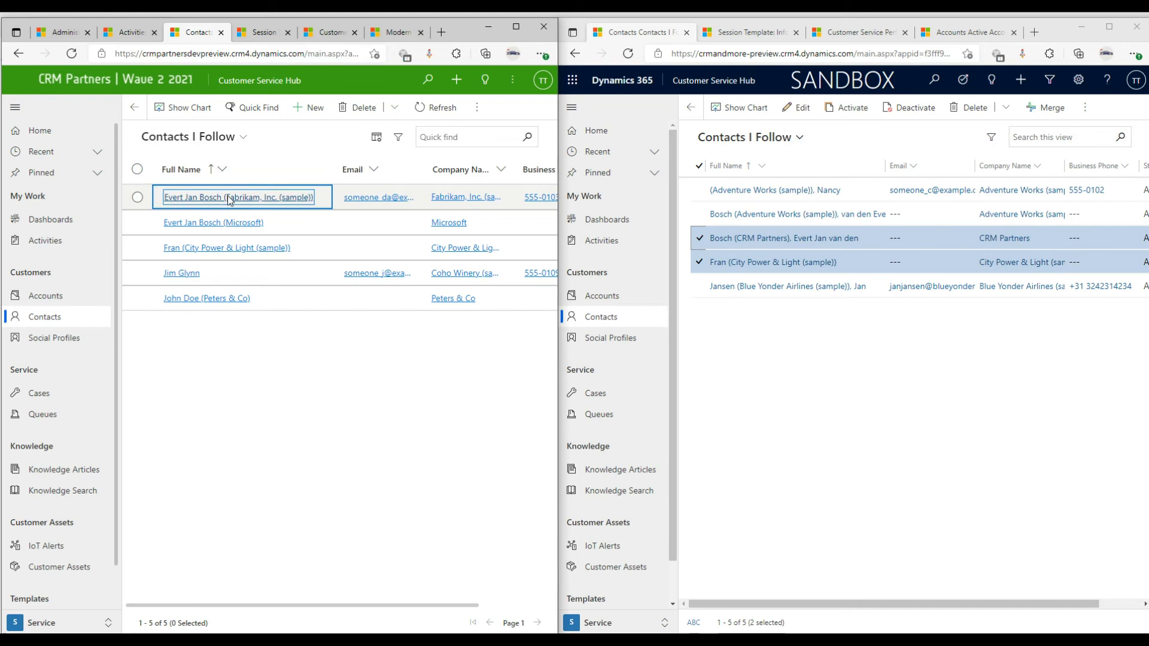
{"action": "left_click", "coordinate": [758, 238]}
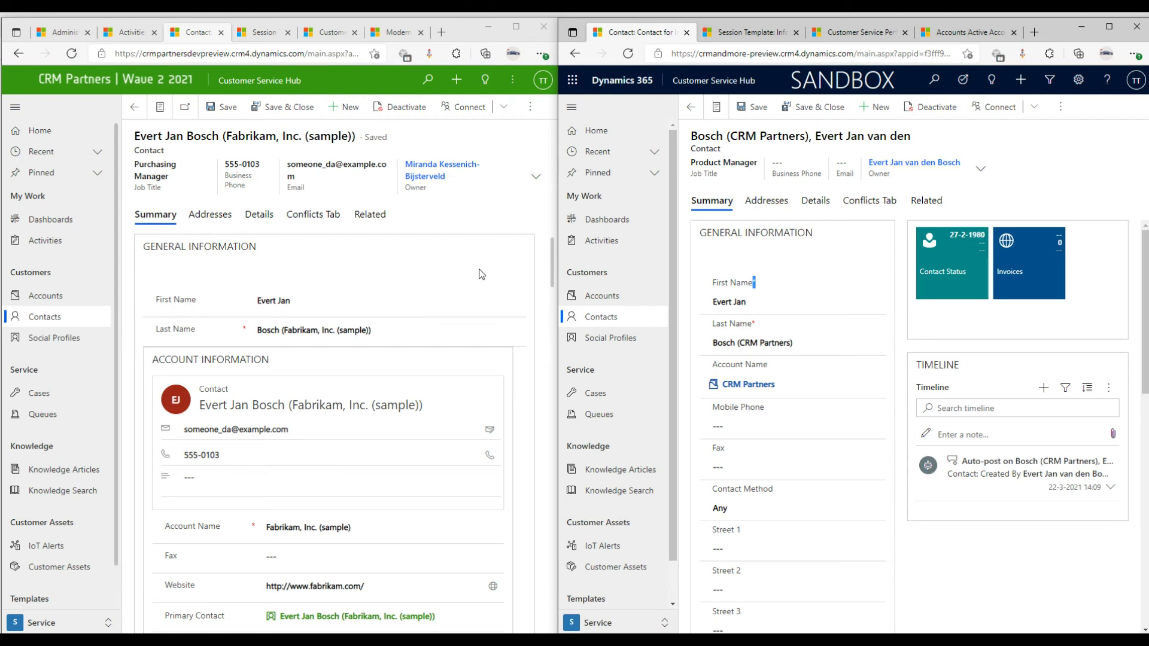
Step: Compare the notification bars in both environments on the Case entity session - default template record and the Customer Service Performance Dashboard
{"action": "left_click", "coordinate": [742, 39]}
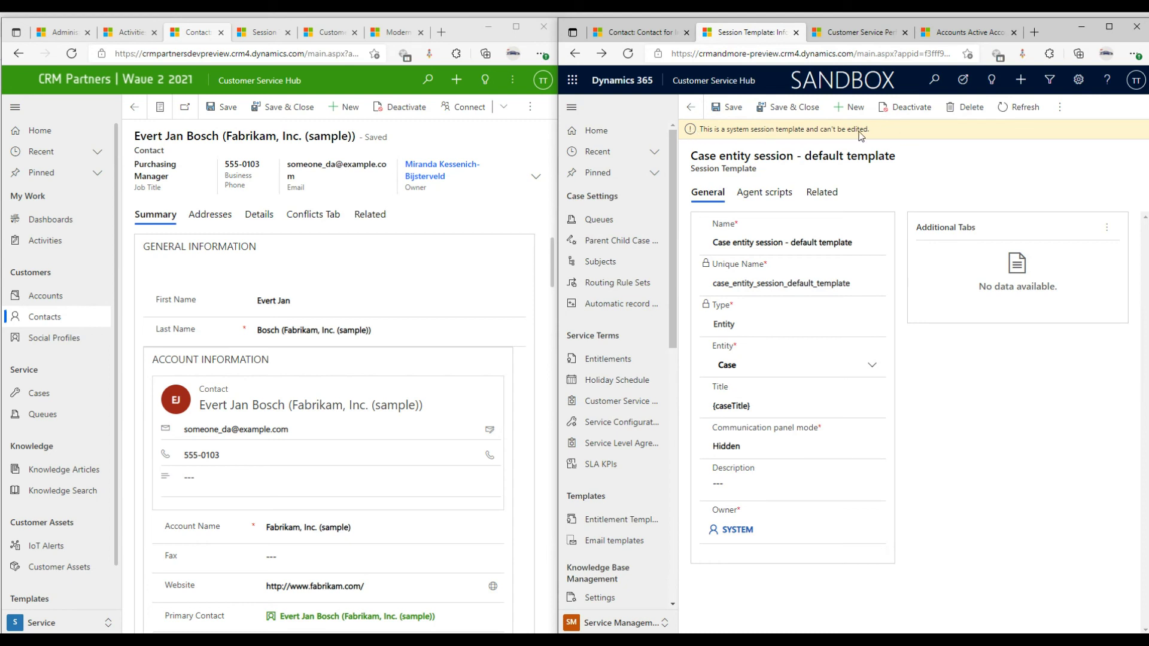
{"action": "left_click", "coordinate": [263, 34]}
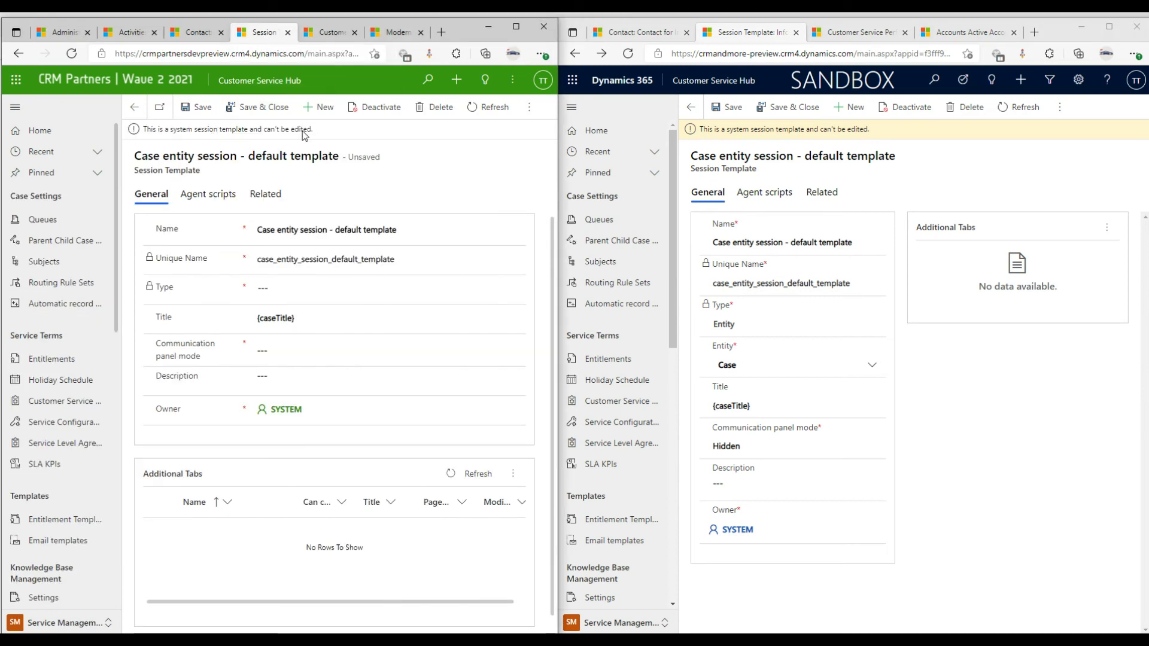
{"action": "left_click", "coordinate": [859, 36]}
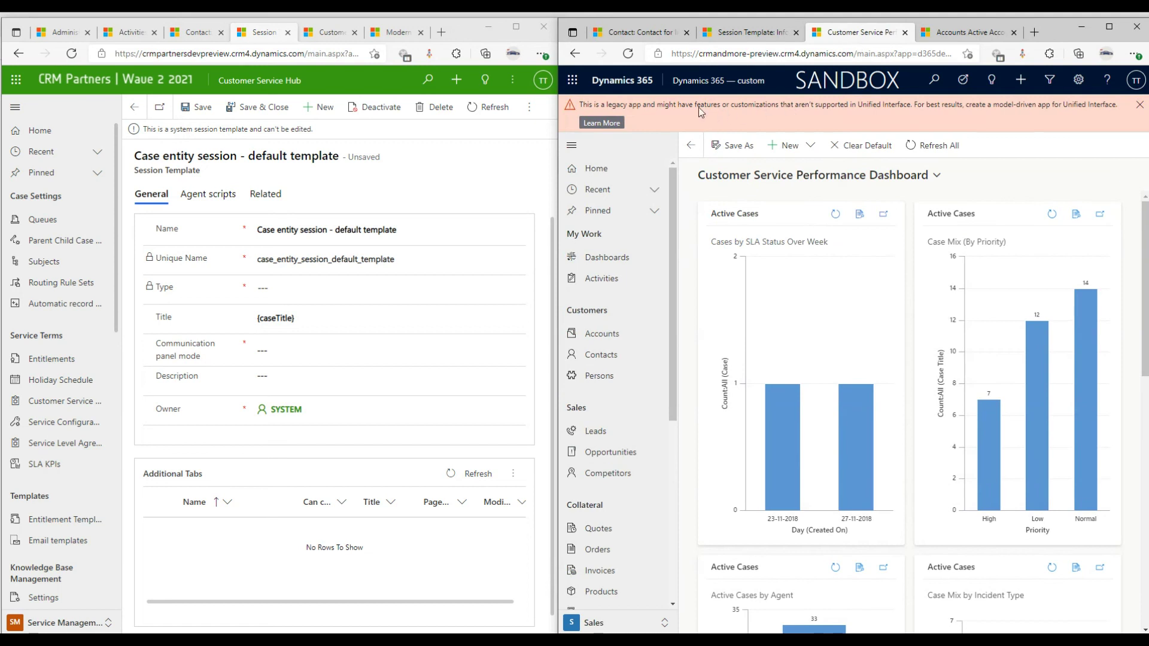
{"action": "left_click", "coordinate": [335, 36]}
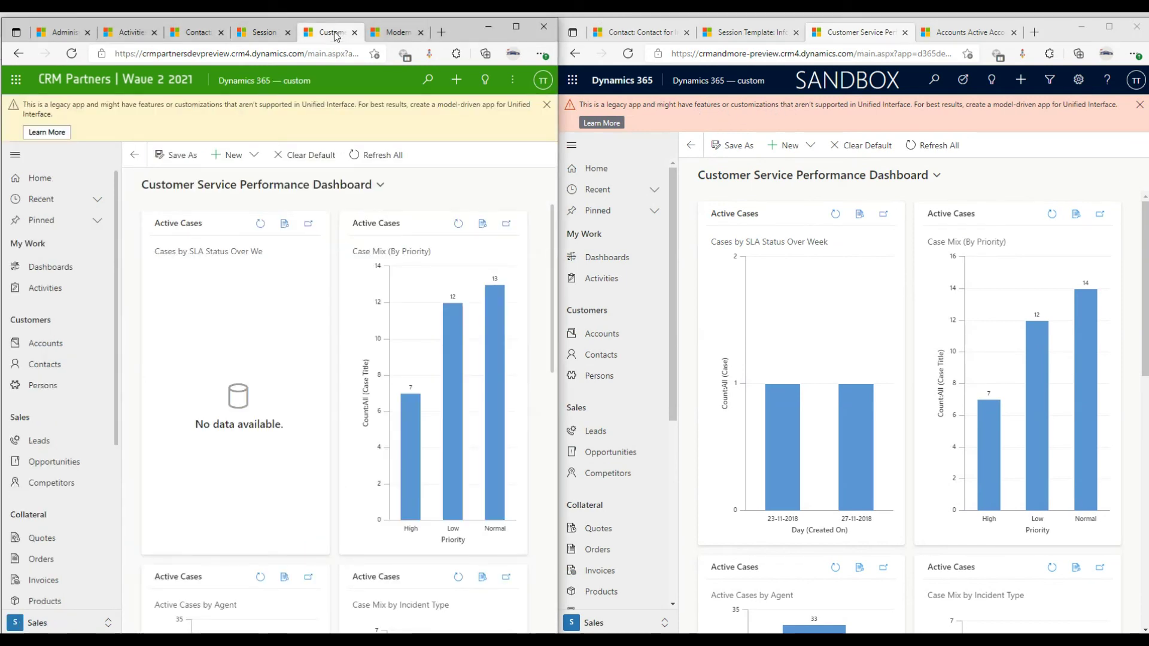